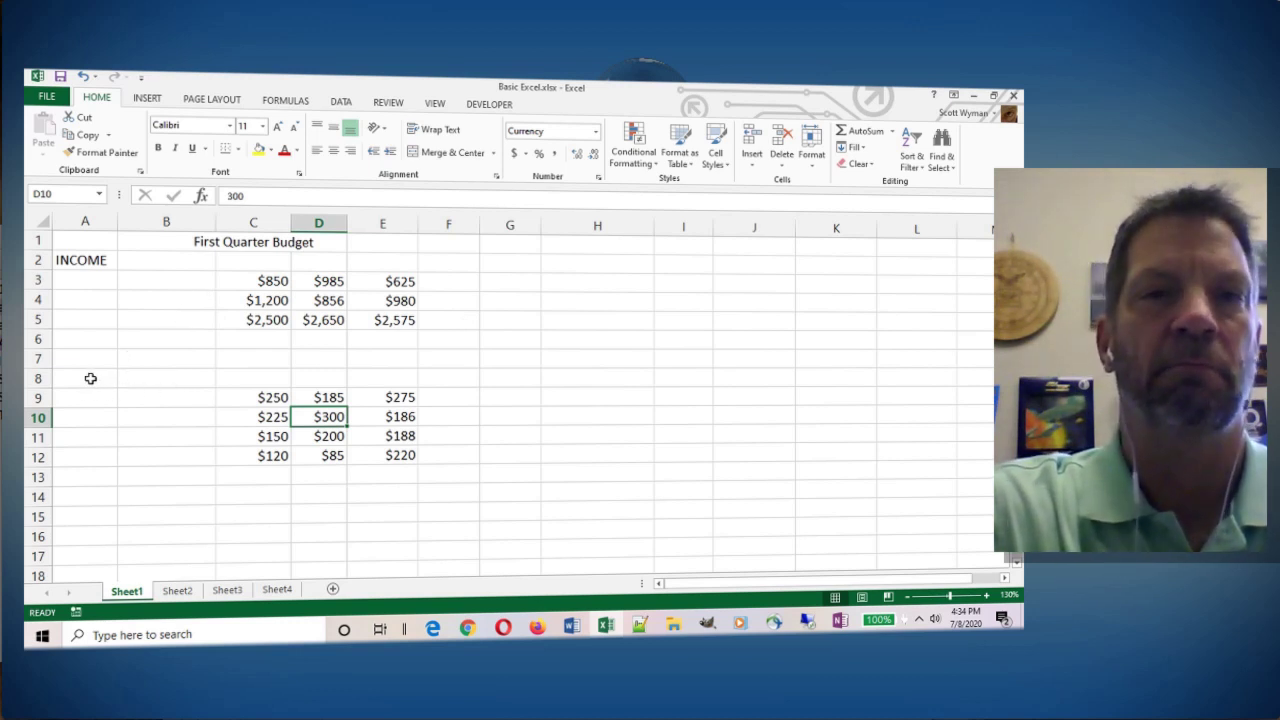
Type the heading EXPENSES into cell A8
click(90, 378)
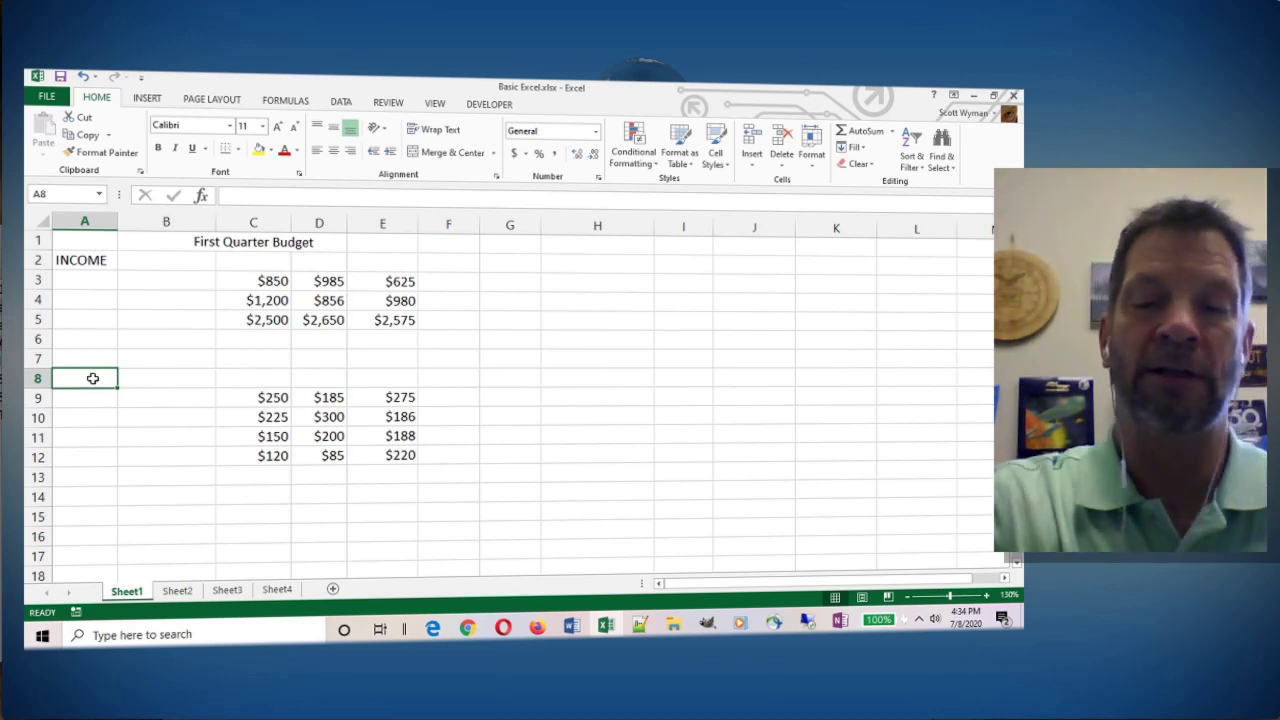
text(EXPENSES)
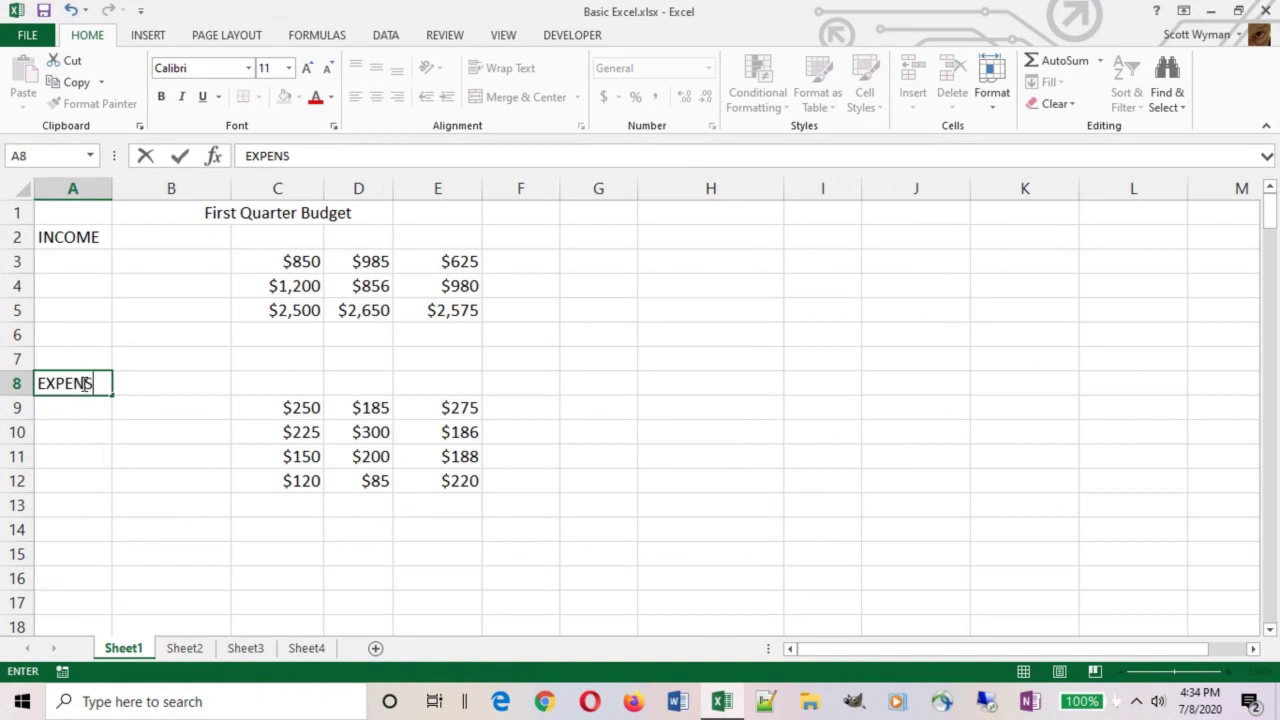
key(Return)
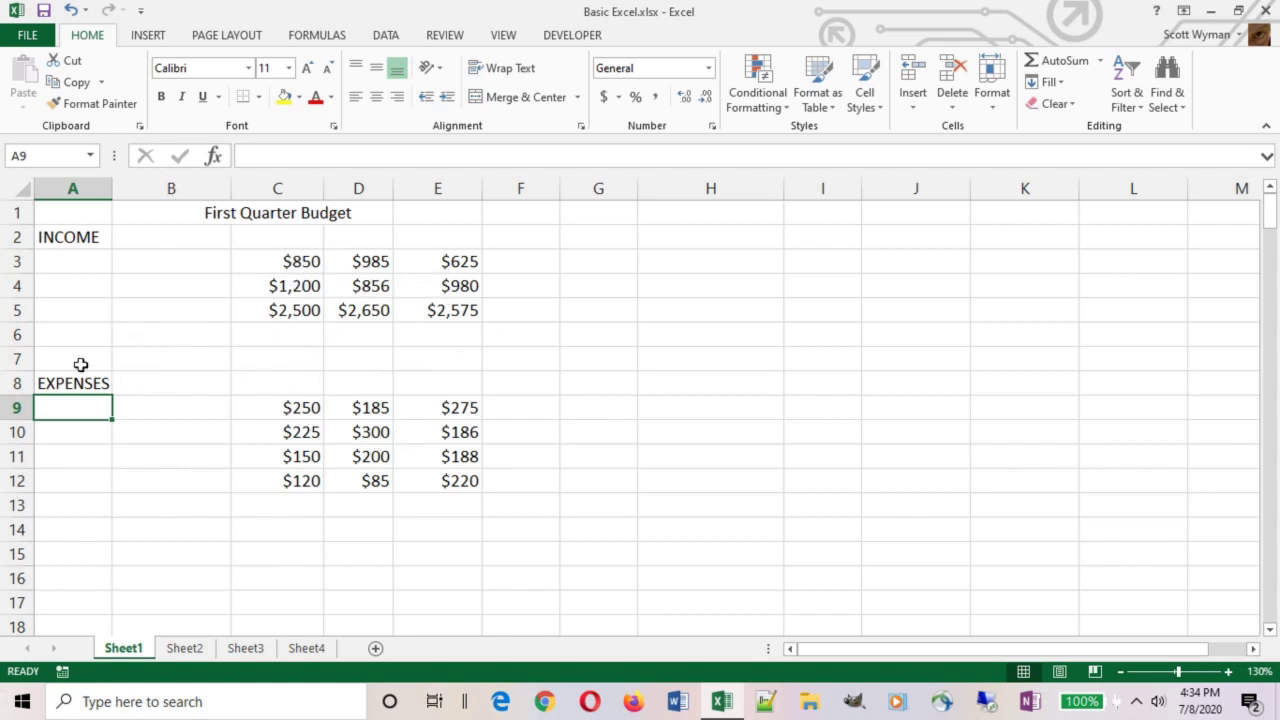
Delete the empty rows 6 and 7 so EXPENSES moves up to A6
drag(14, 333, 17, 354)
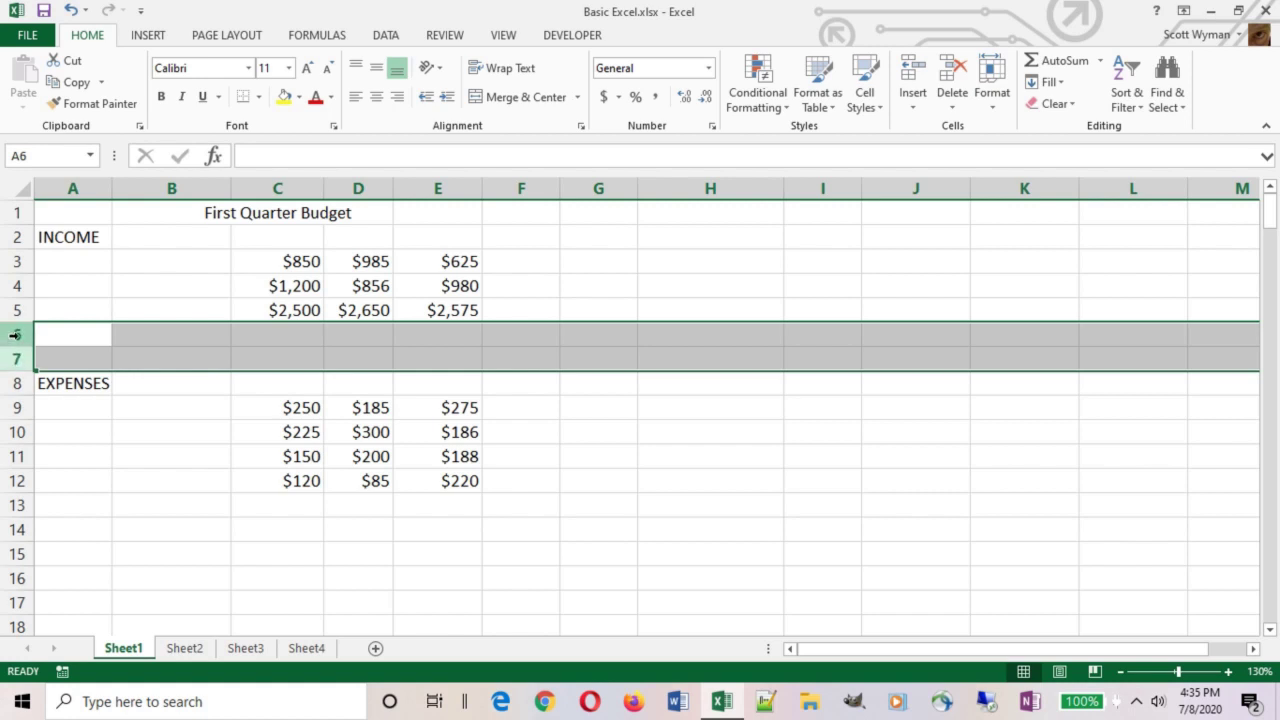
right_click(16, 335)
click(61, 490)
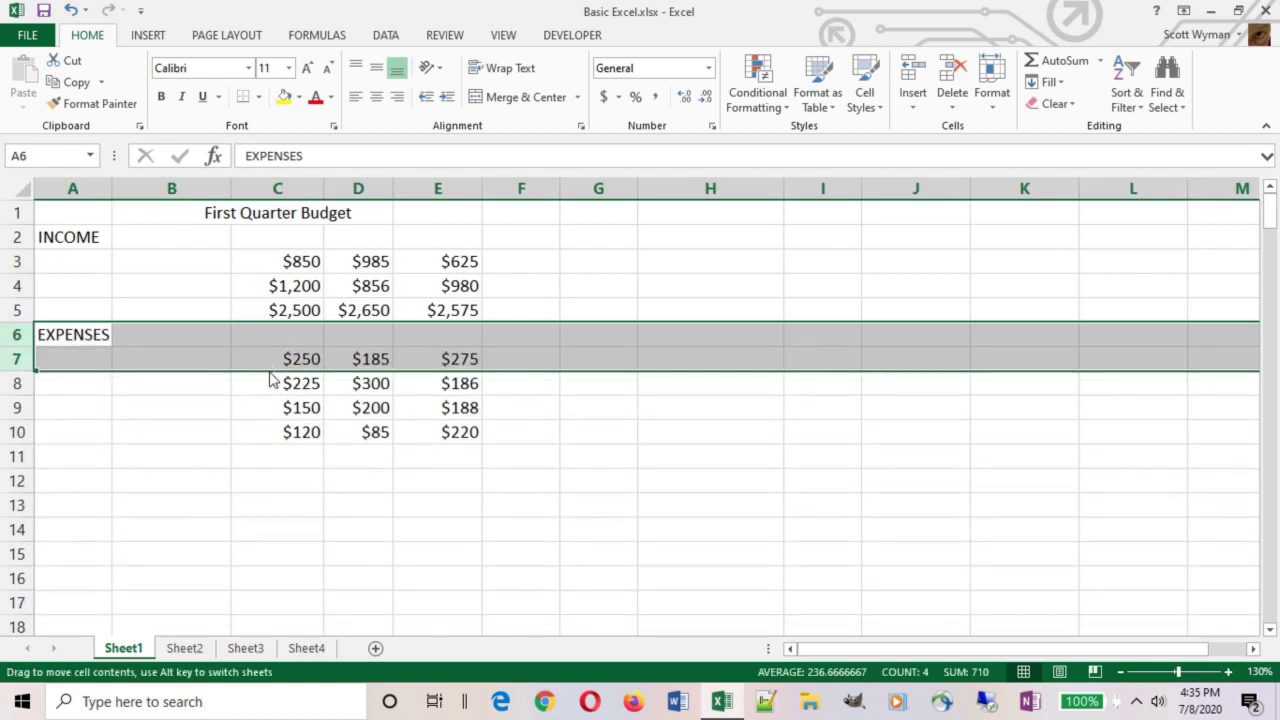
click(249, 438)
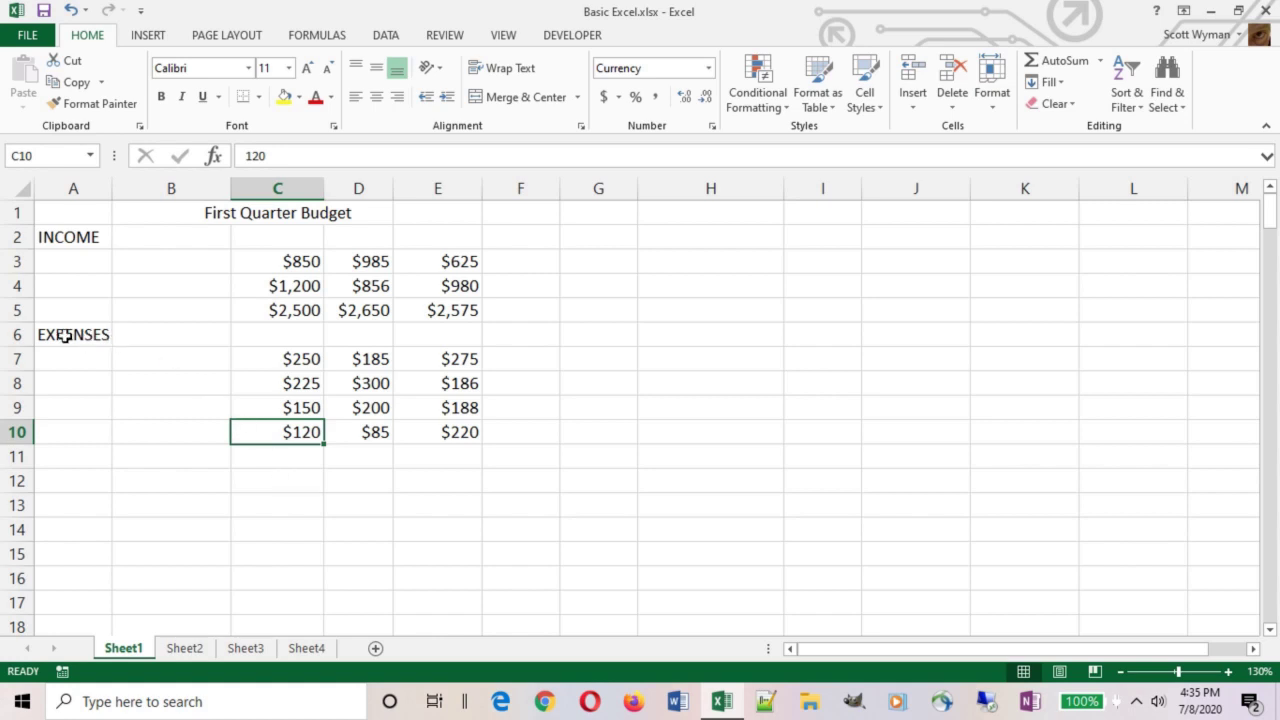
Reselect rows 6–7, then undo the unwanted two-row insertion with Ctrl+Z
click(17, 334)
drag(17, 334, 15, 358)
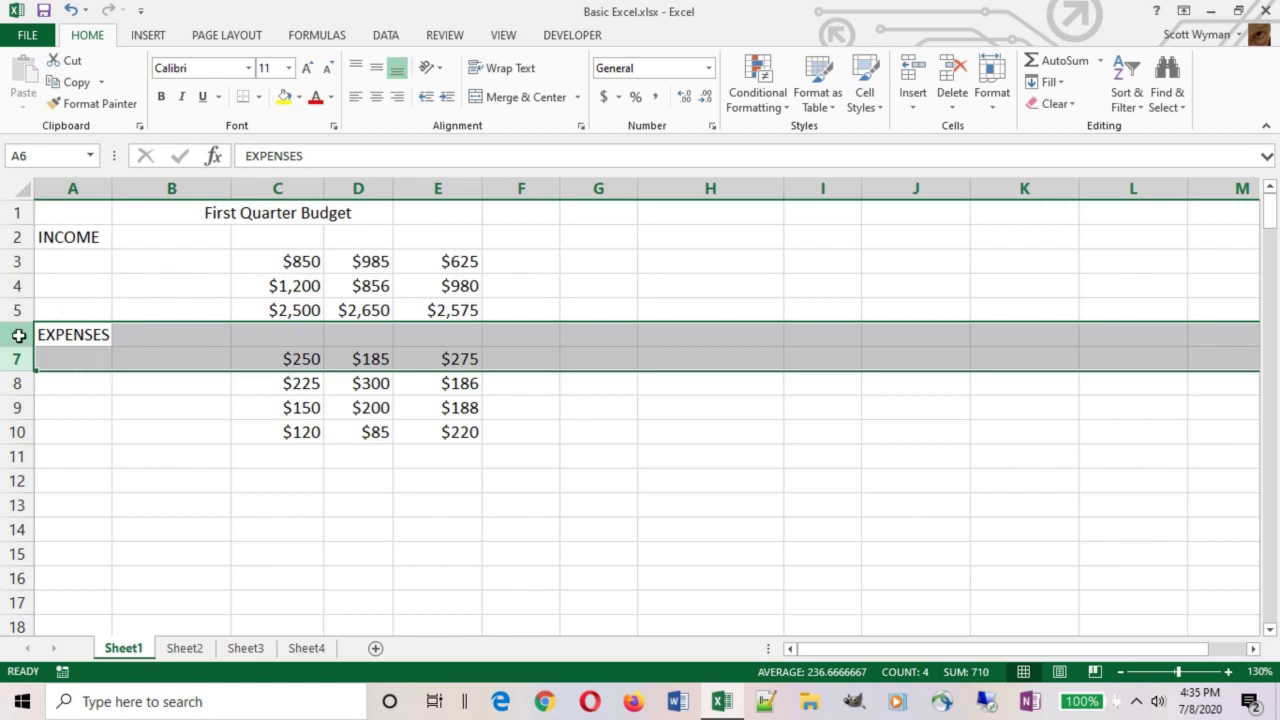
drag(16, 335, 14, 359)
right_click(16, 334)
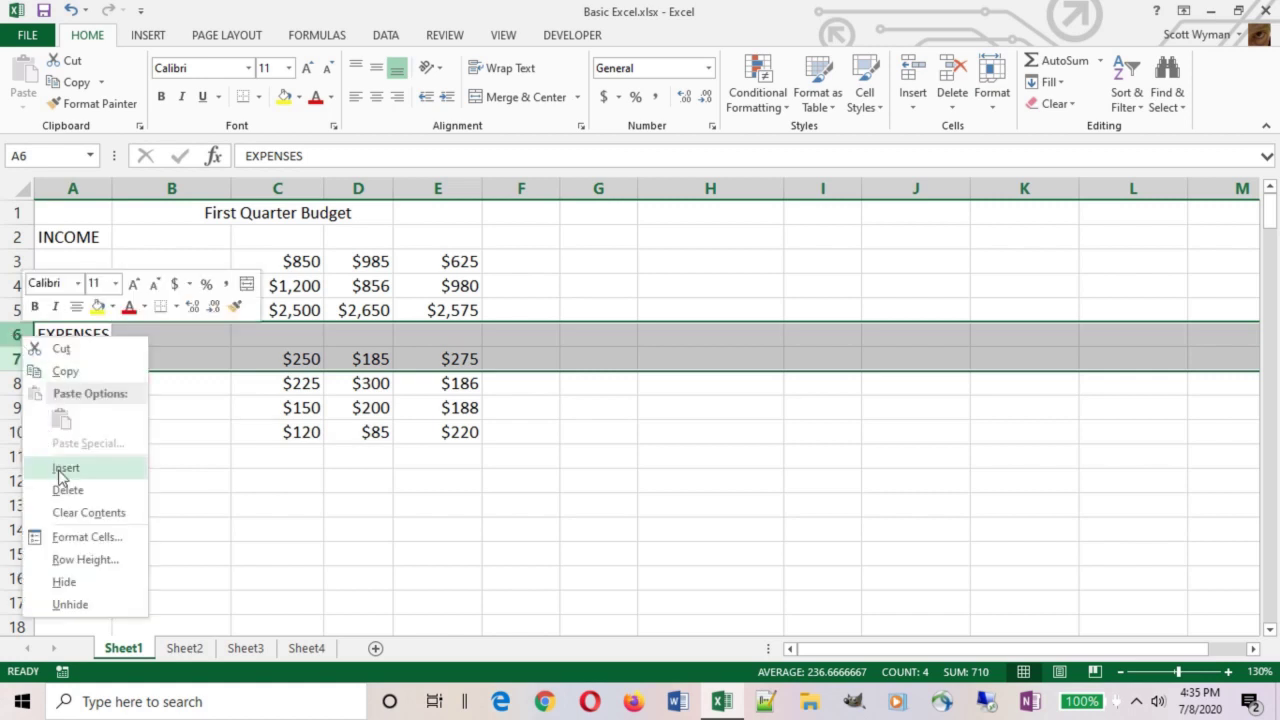
key(Escape)
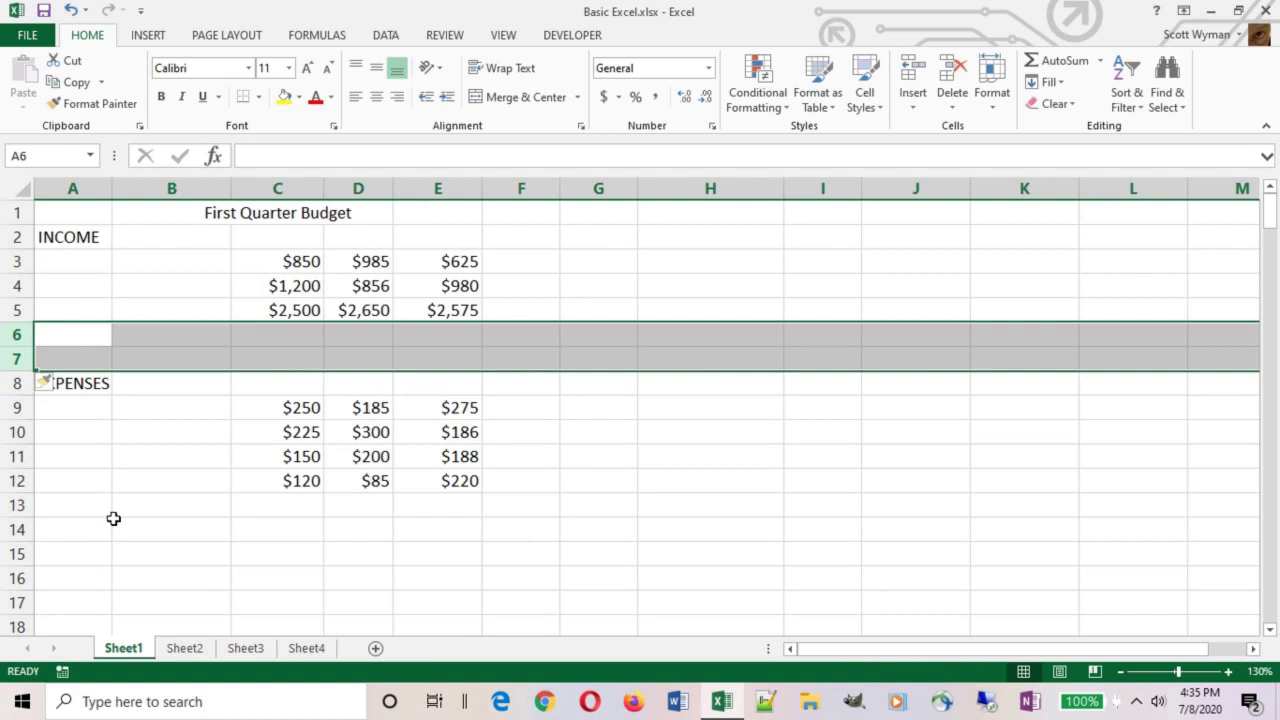
key(ctrl+z)
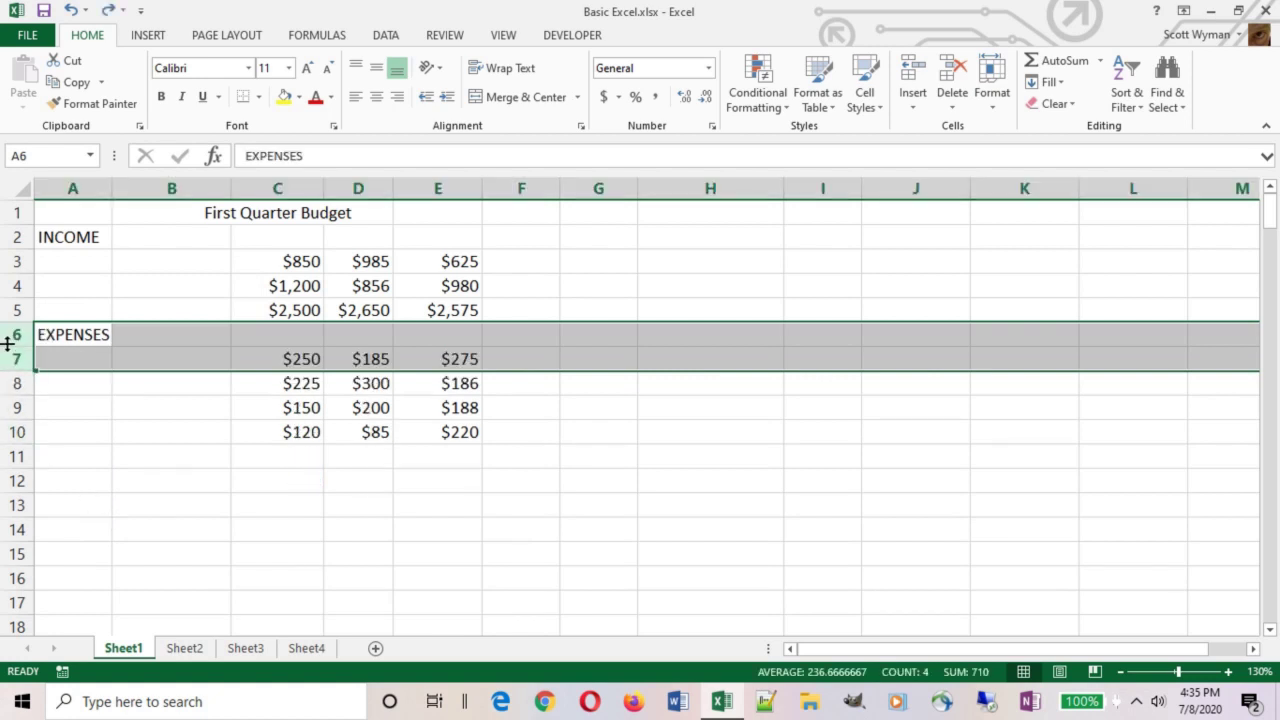
Insert seven blank rows over rows 6–12, then take the insertion back
drag(15, 334, 8, 481)
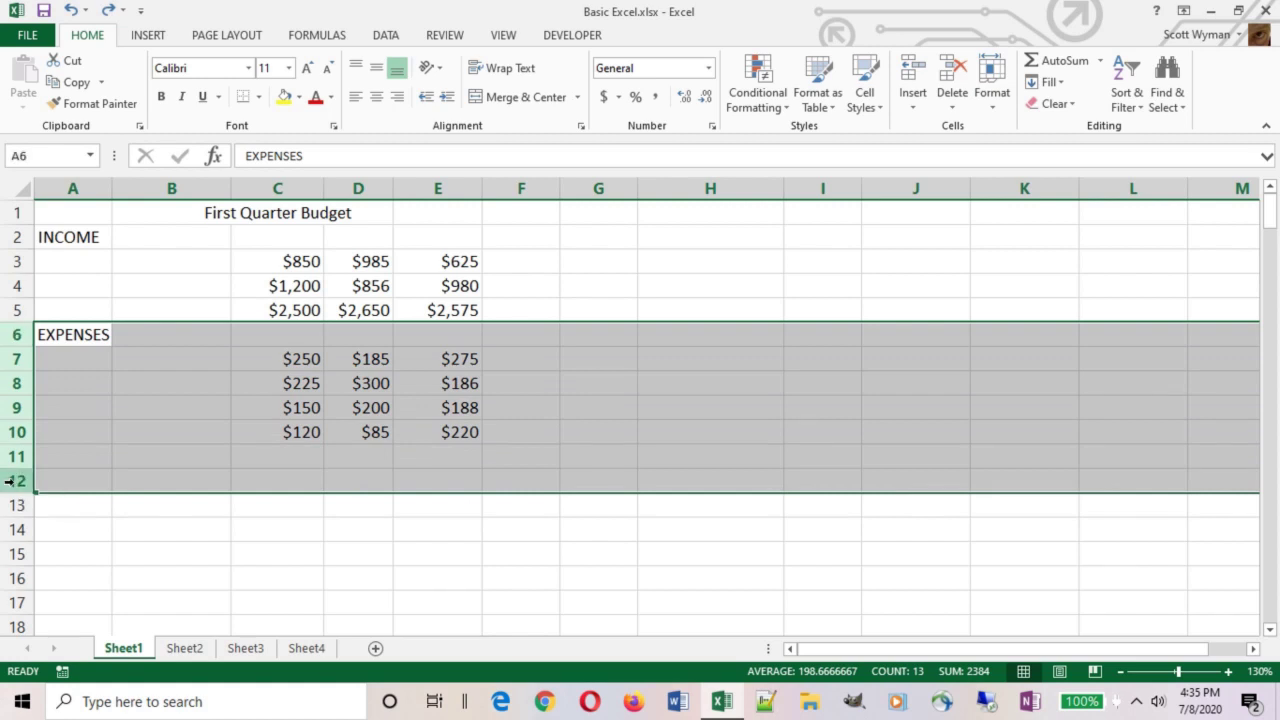
right_click(24, 407)
click(66, 261)
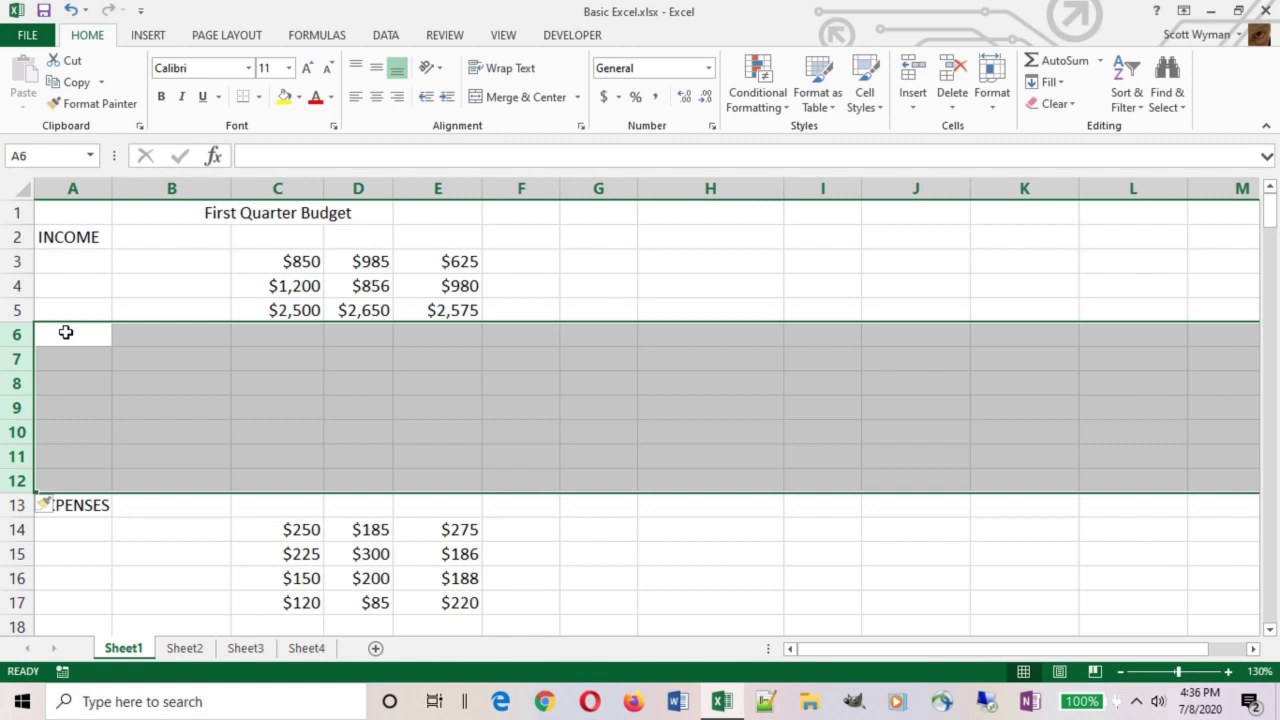
key(ctrl+minus)
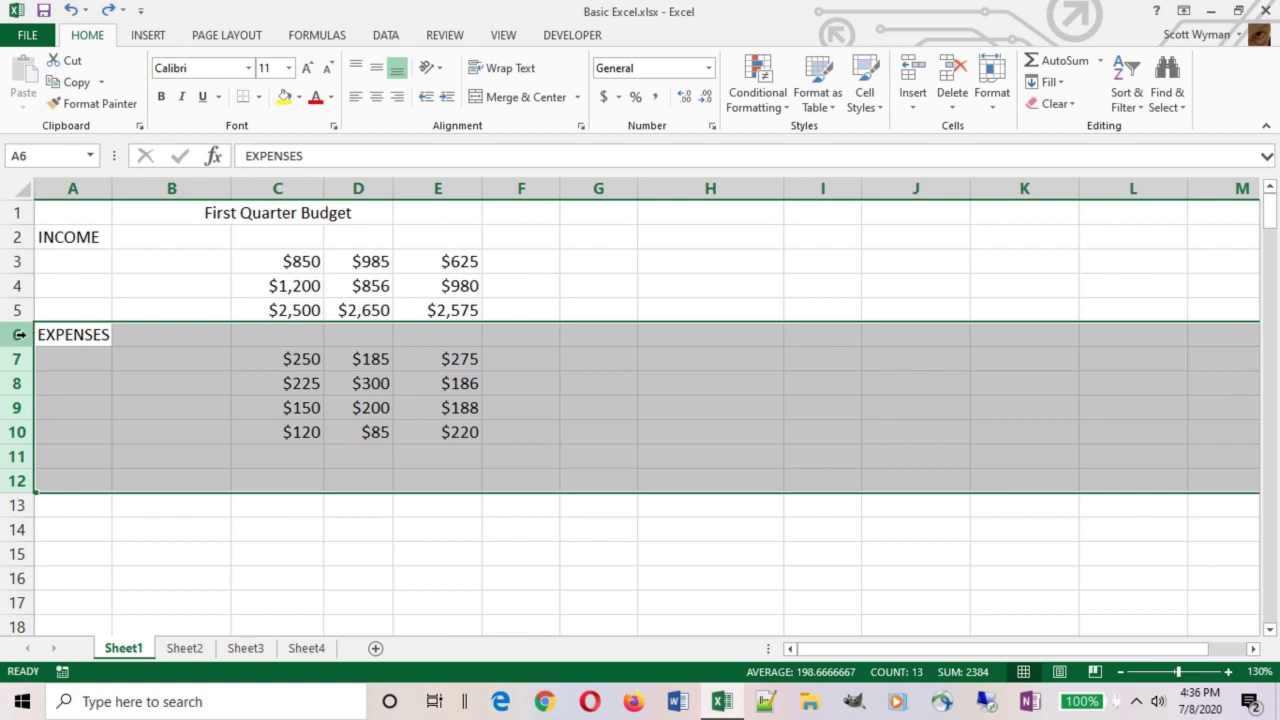
Insert two blank rows at rows 6–7, putting EXPENSES back in A8
click(22, 335)
drag(22, 335, 20, 357)
right_click(20, 357)
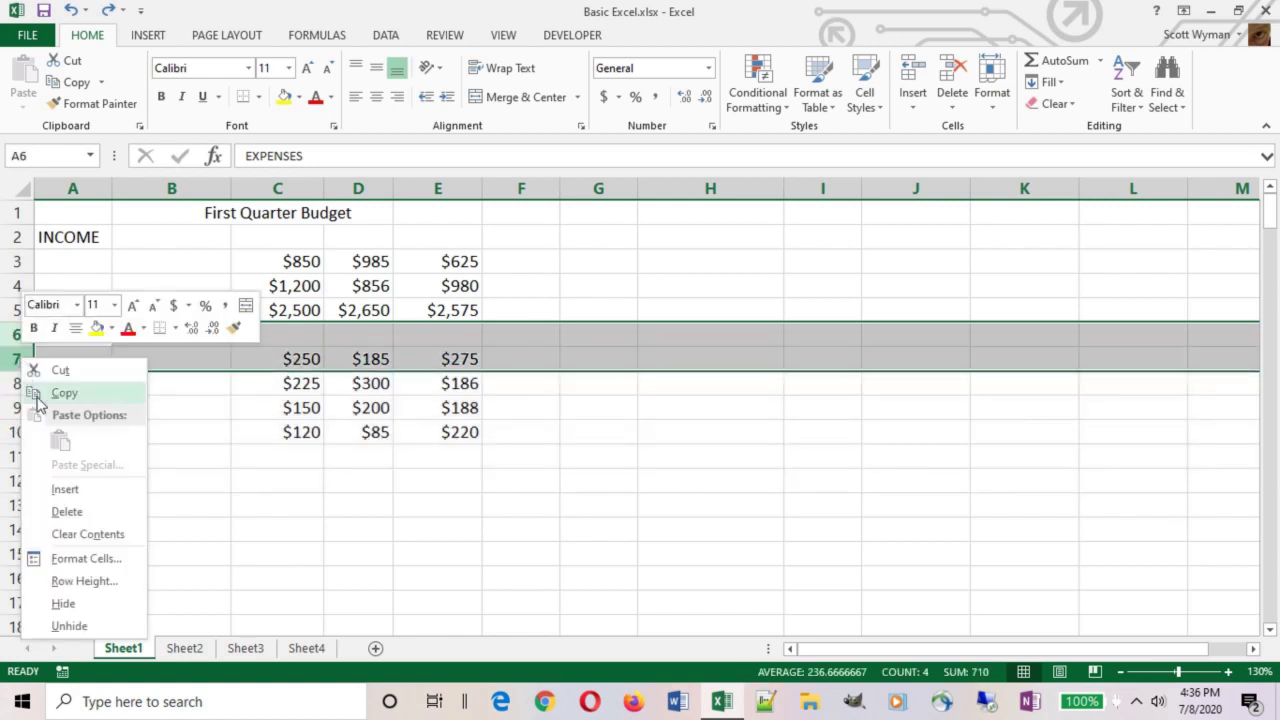
click(64, 489)
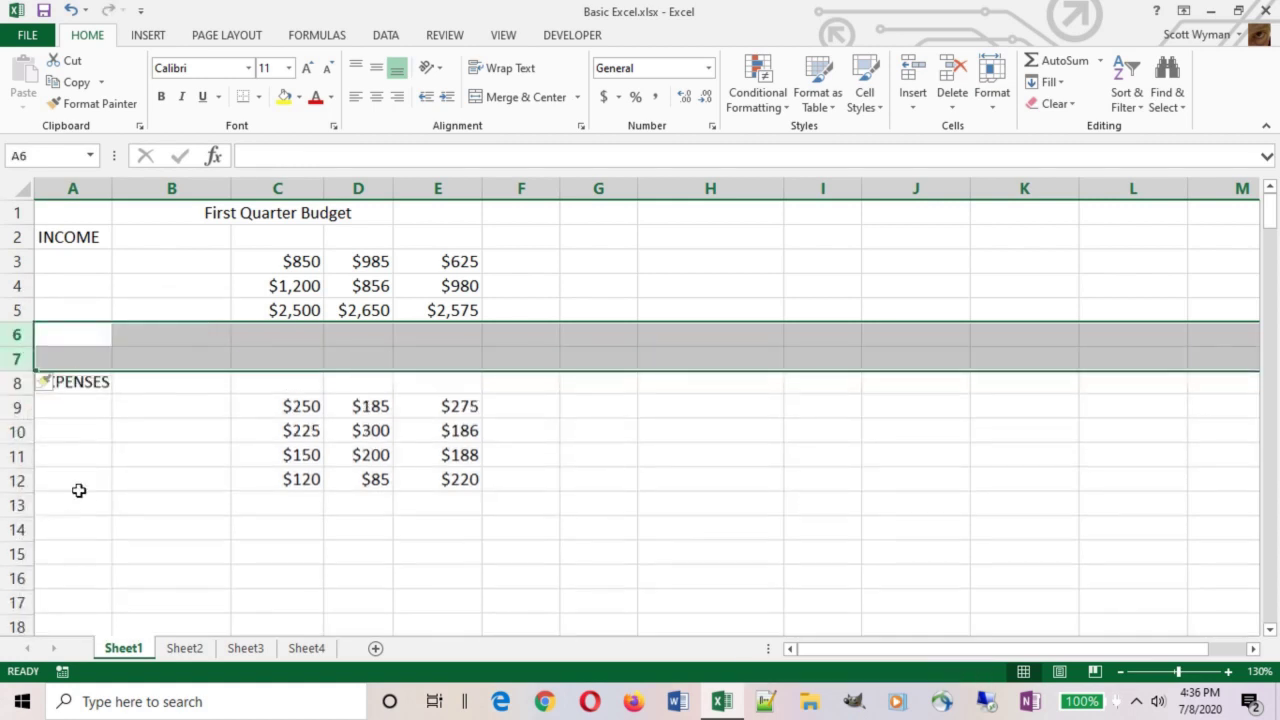
click(150, 364)
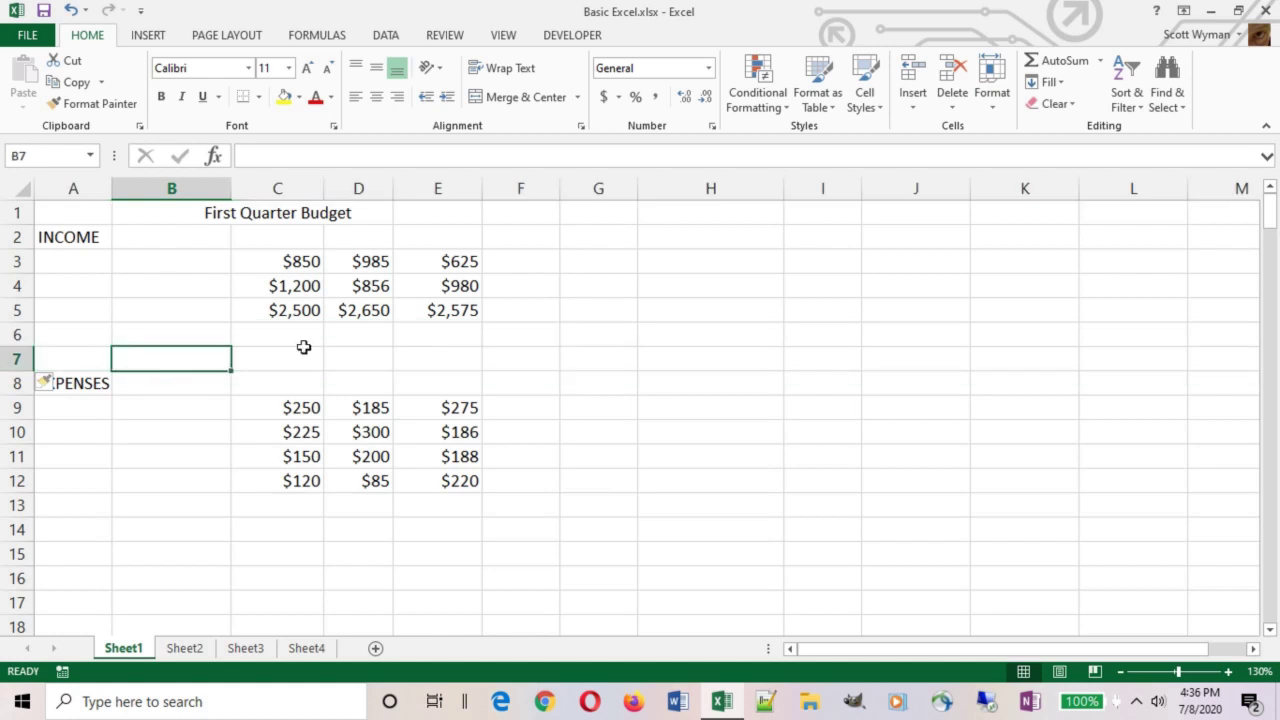
click(544, 336)
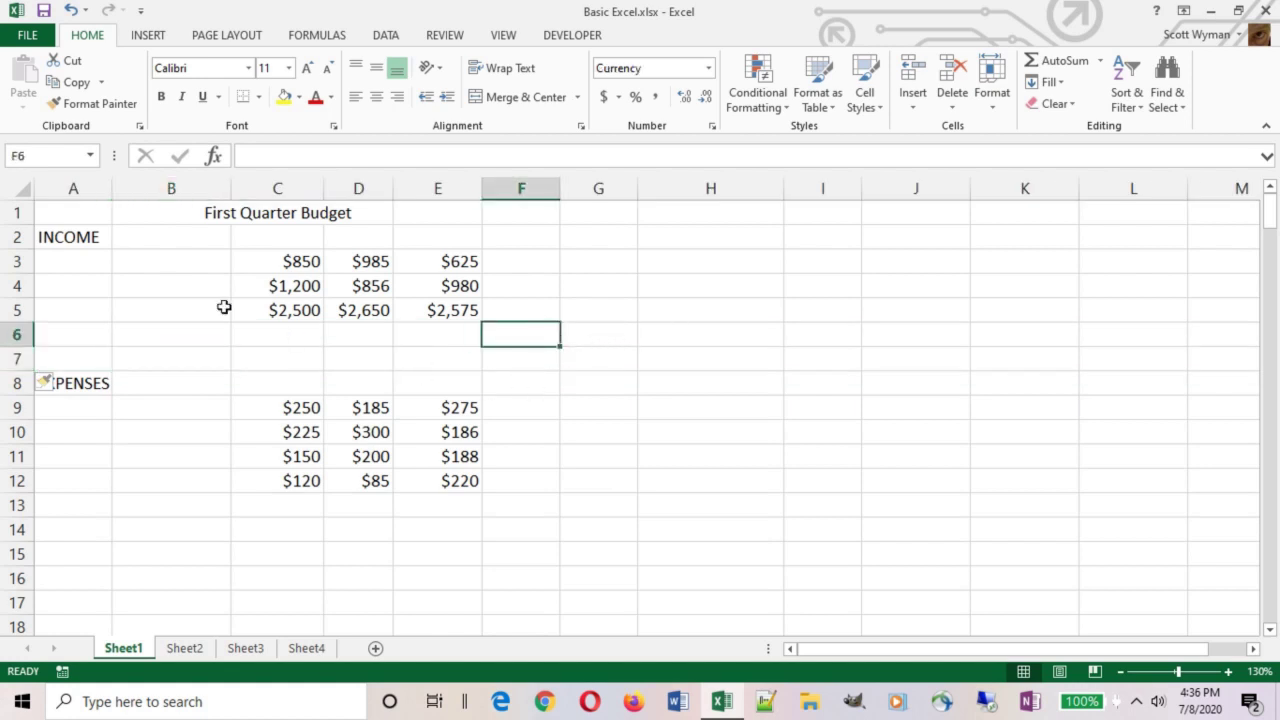
Enter the income labels Odd Jobs, Investments and Salary in B3:B5
click(197, 260)
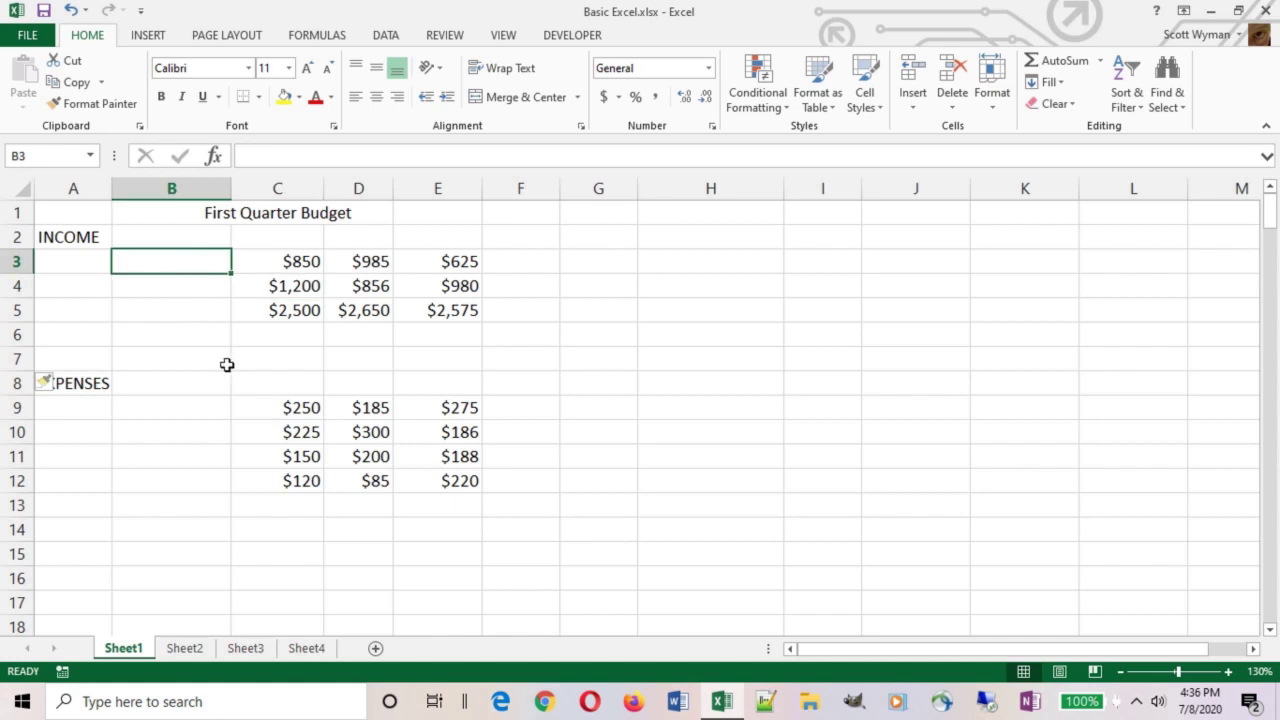
text(Odd Jobs)
key(Return)
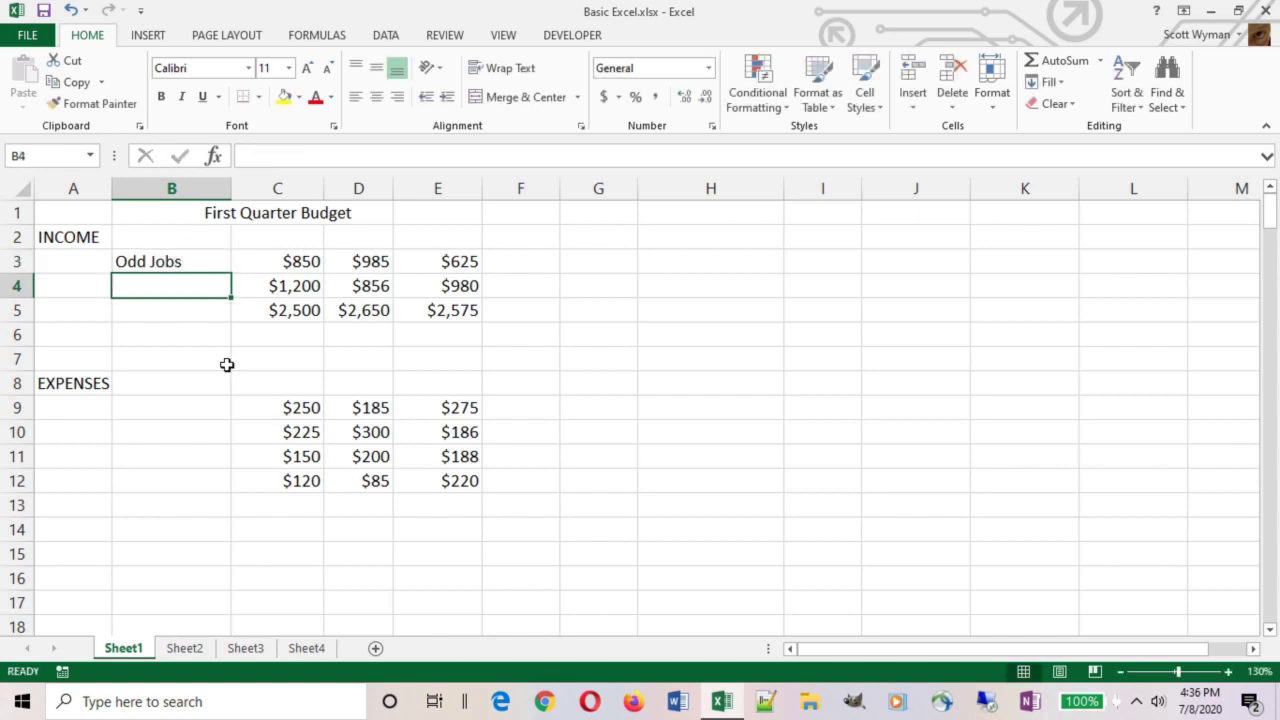
text(Investments)
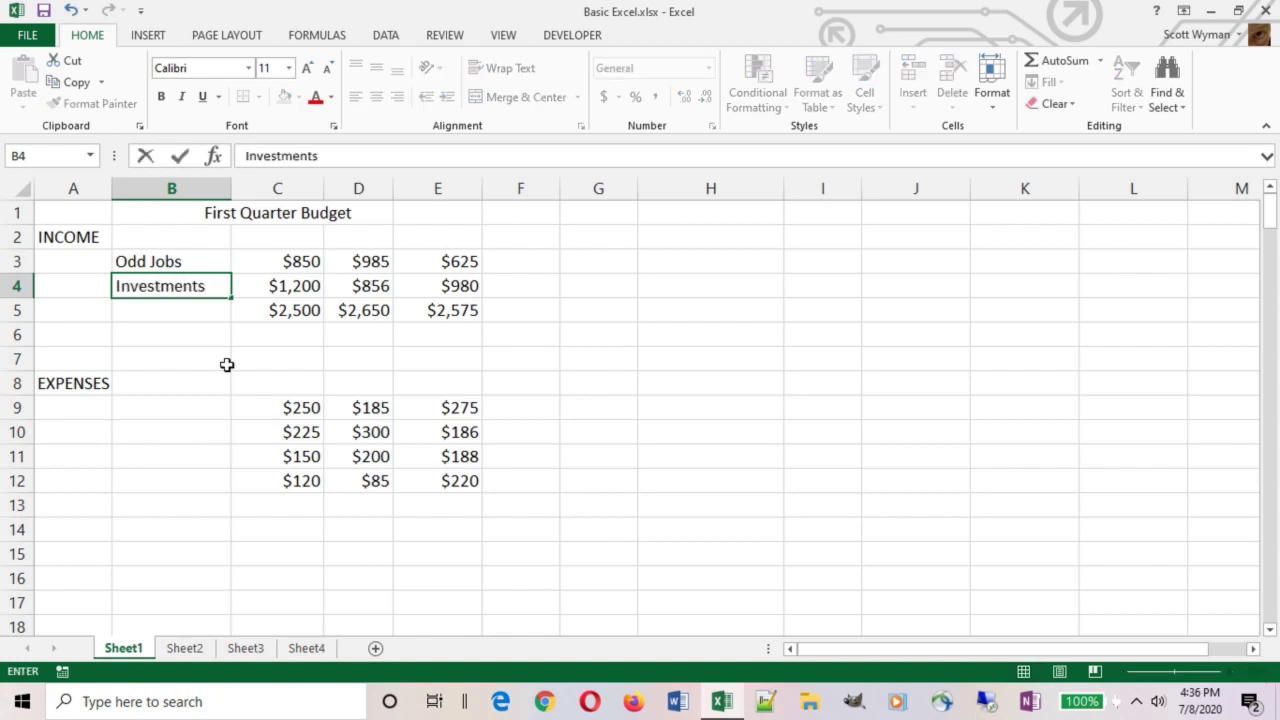
key(Return)
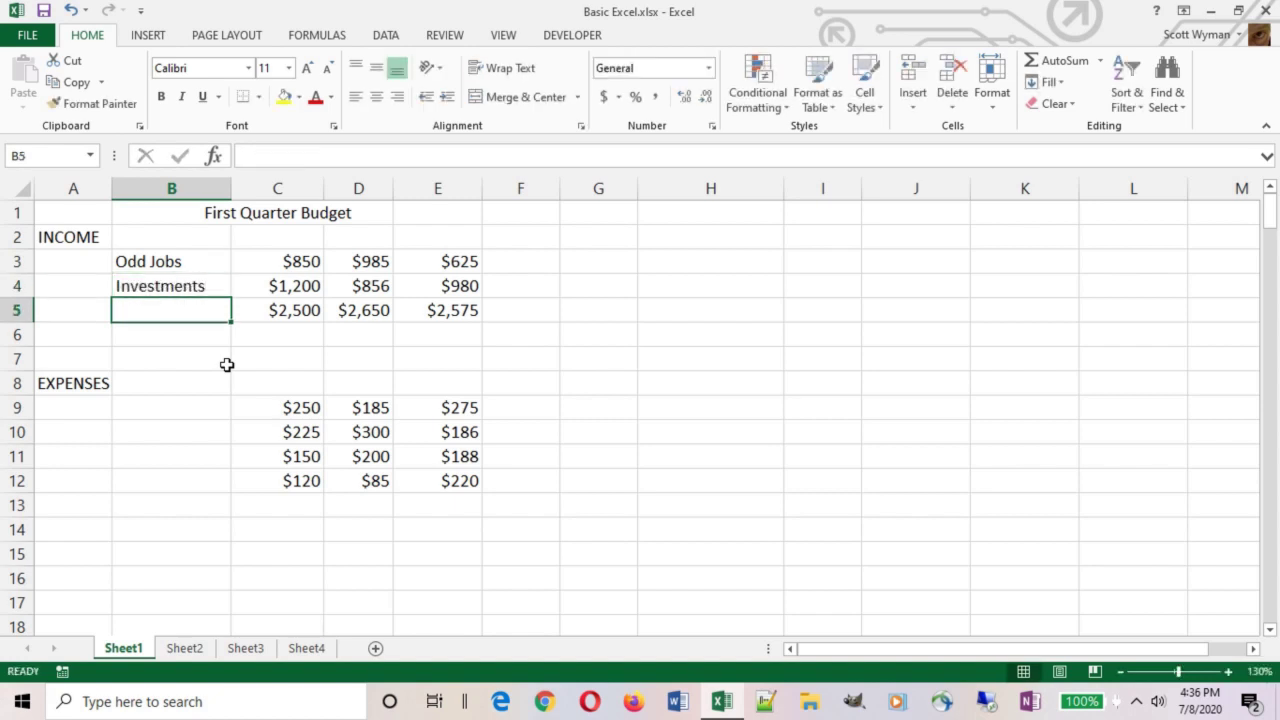
text(Salary)
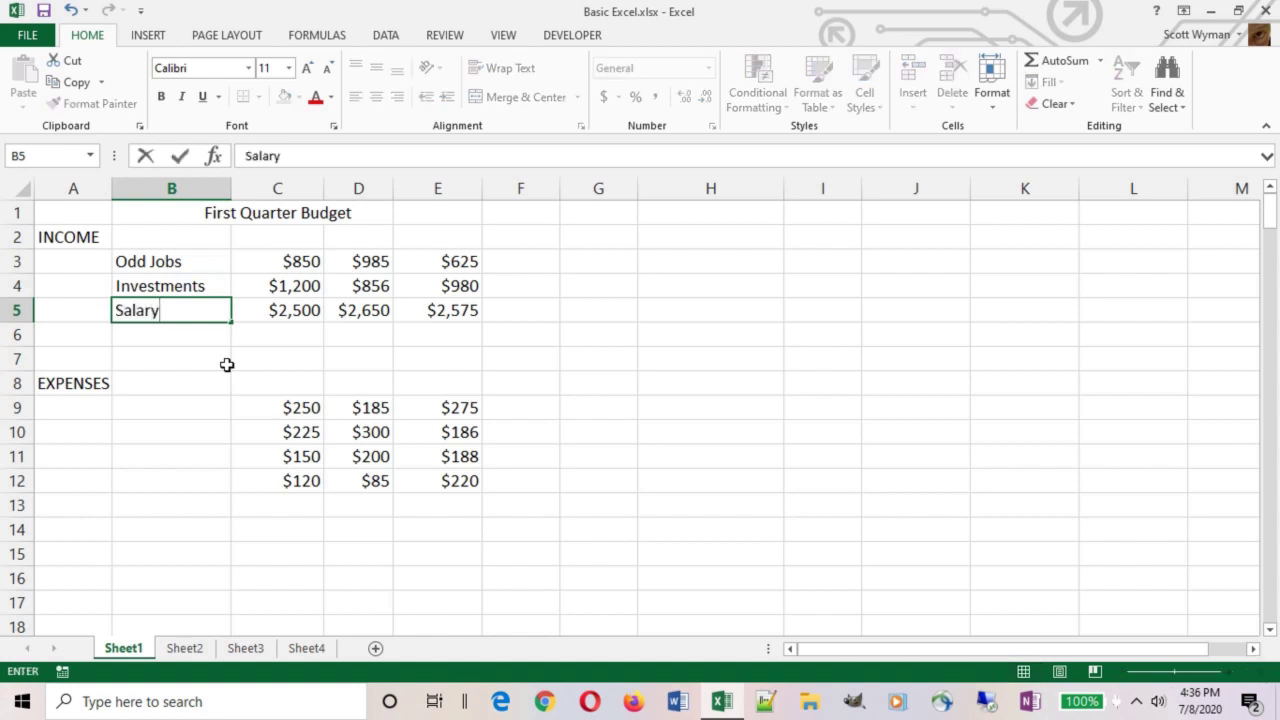
key(Return)
key(Return)
key(Return)
key(Return)
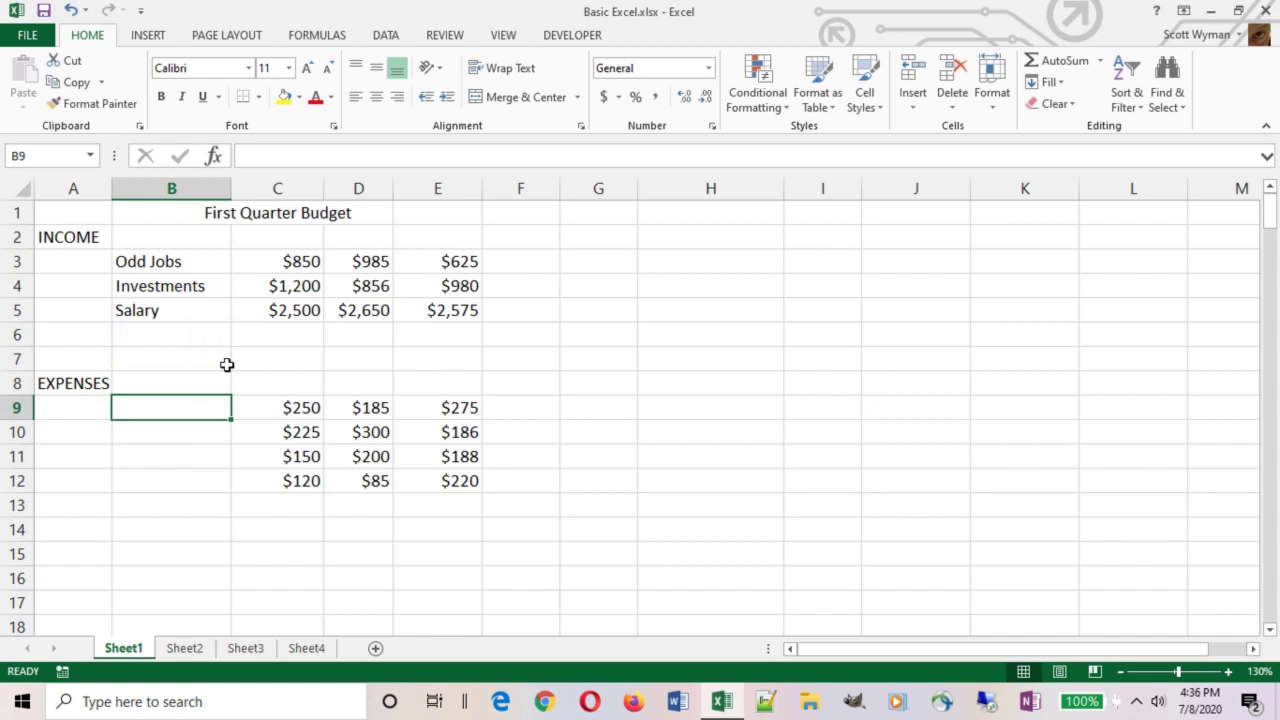
Enter the expense labels Gas, Food, Entertainment and Miscellaneous in B9:B12
text(Gas)
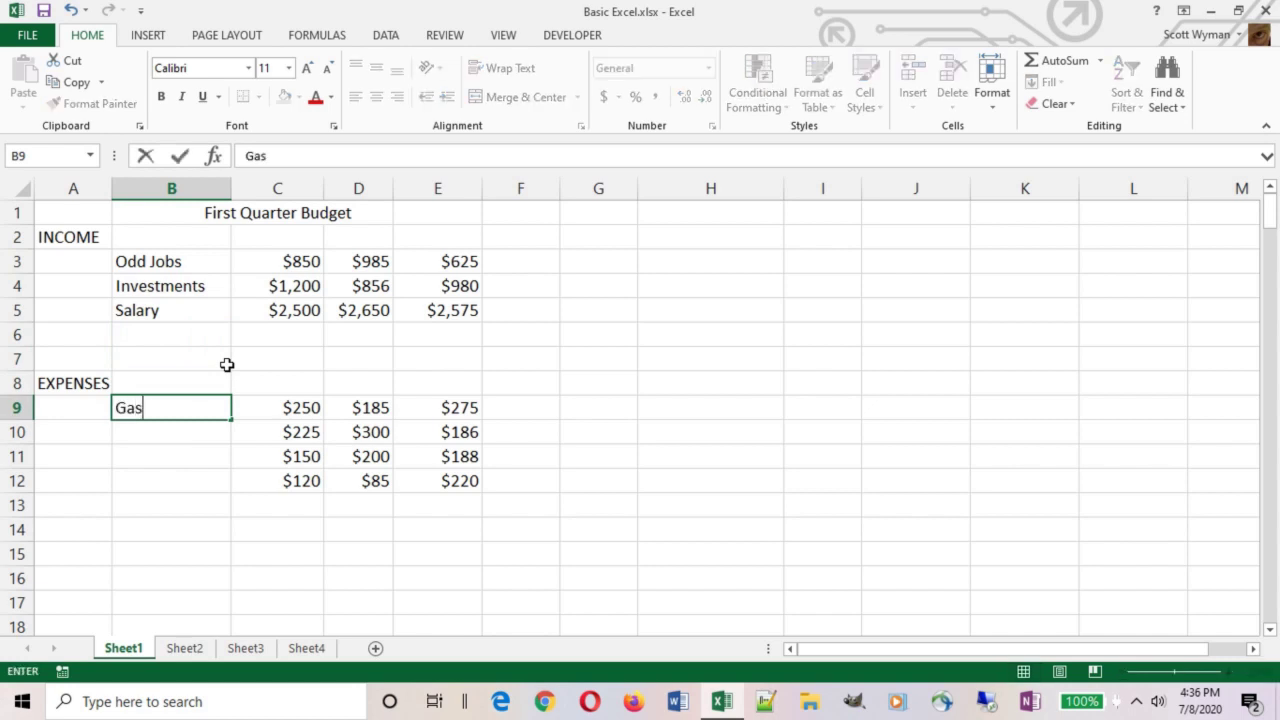
key(Return)
text(Food)
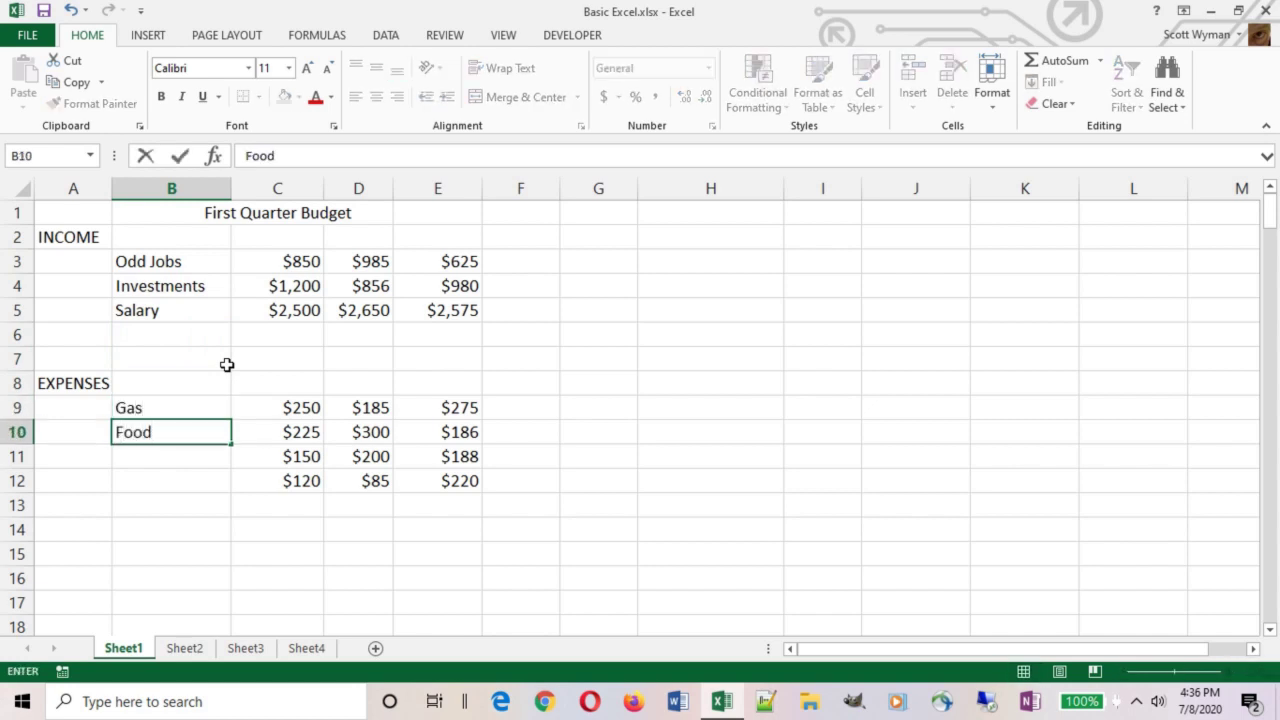
key(Return)
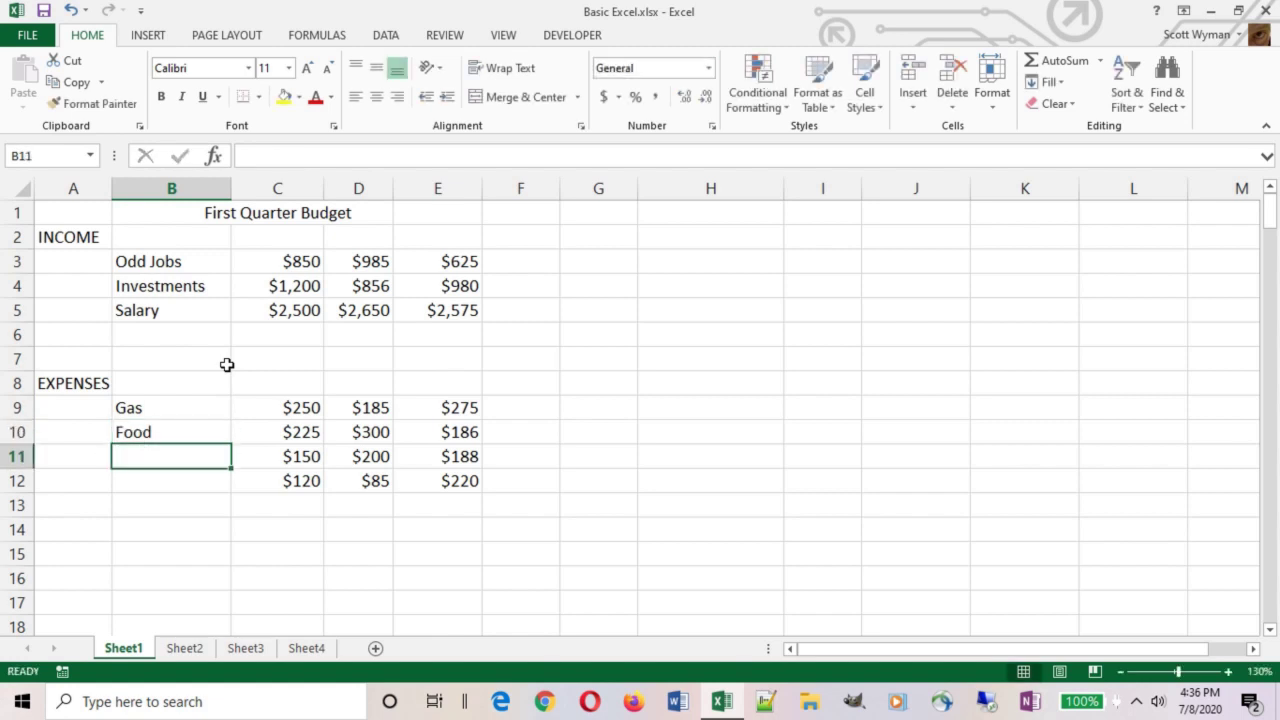
text(Entertainment)
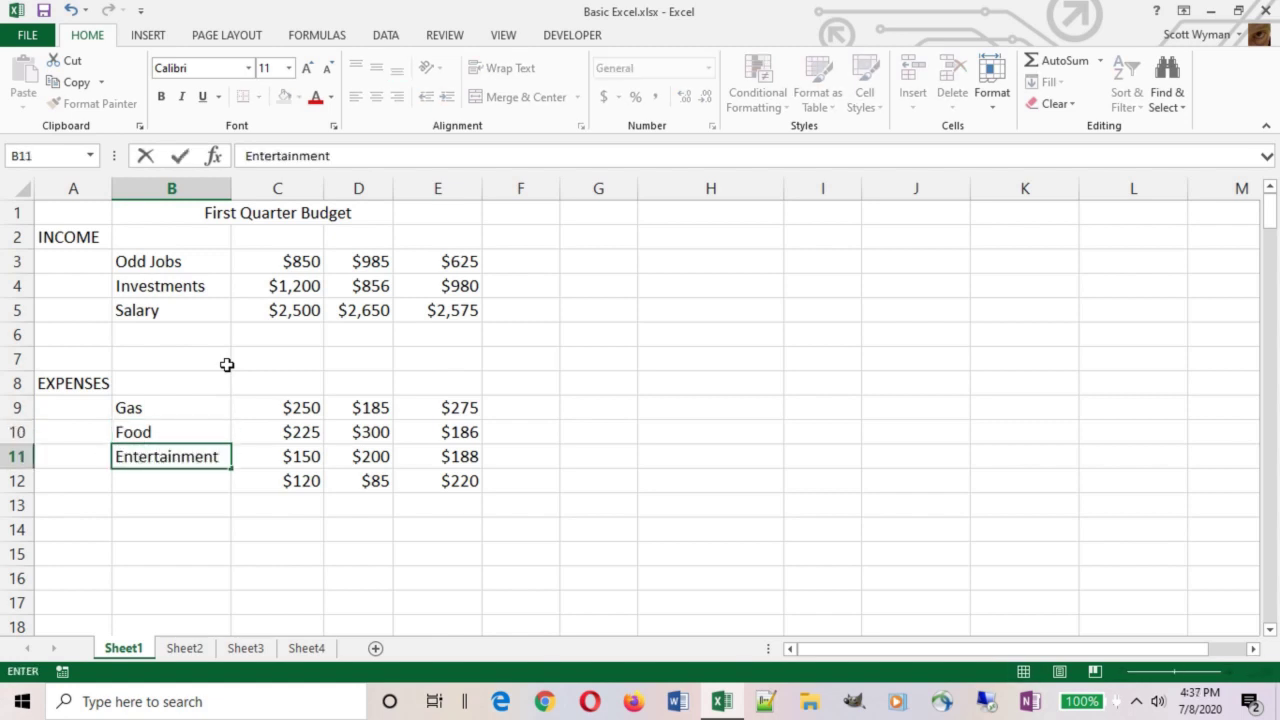
key(Return)
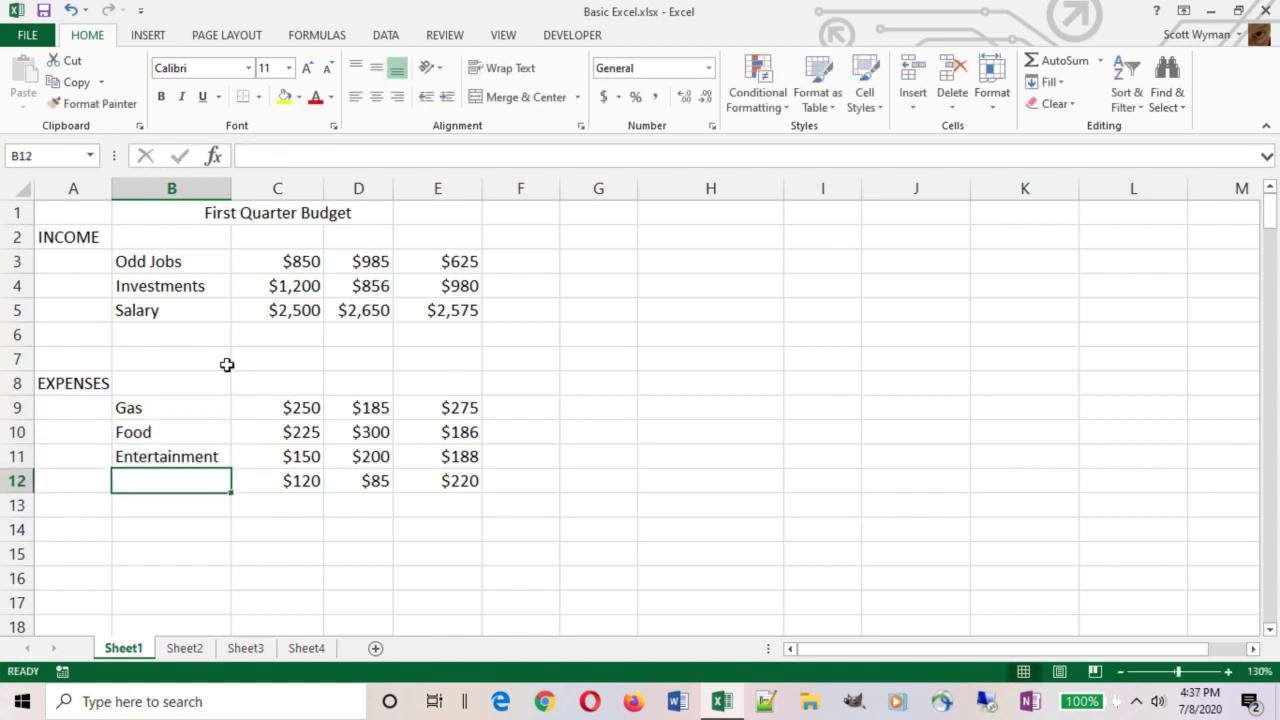
text(Miscel)
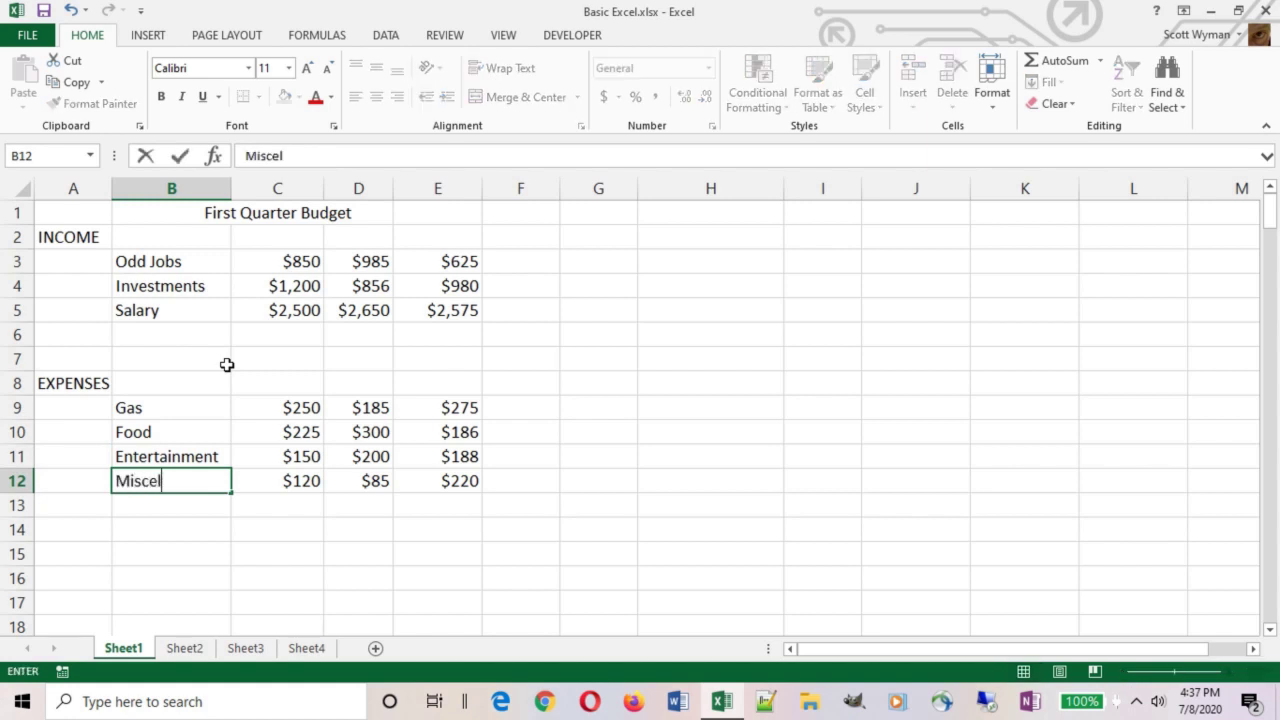
text(laneous)
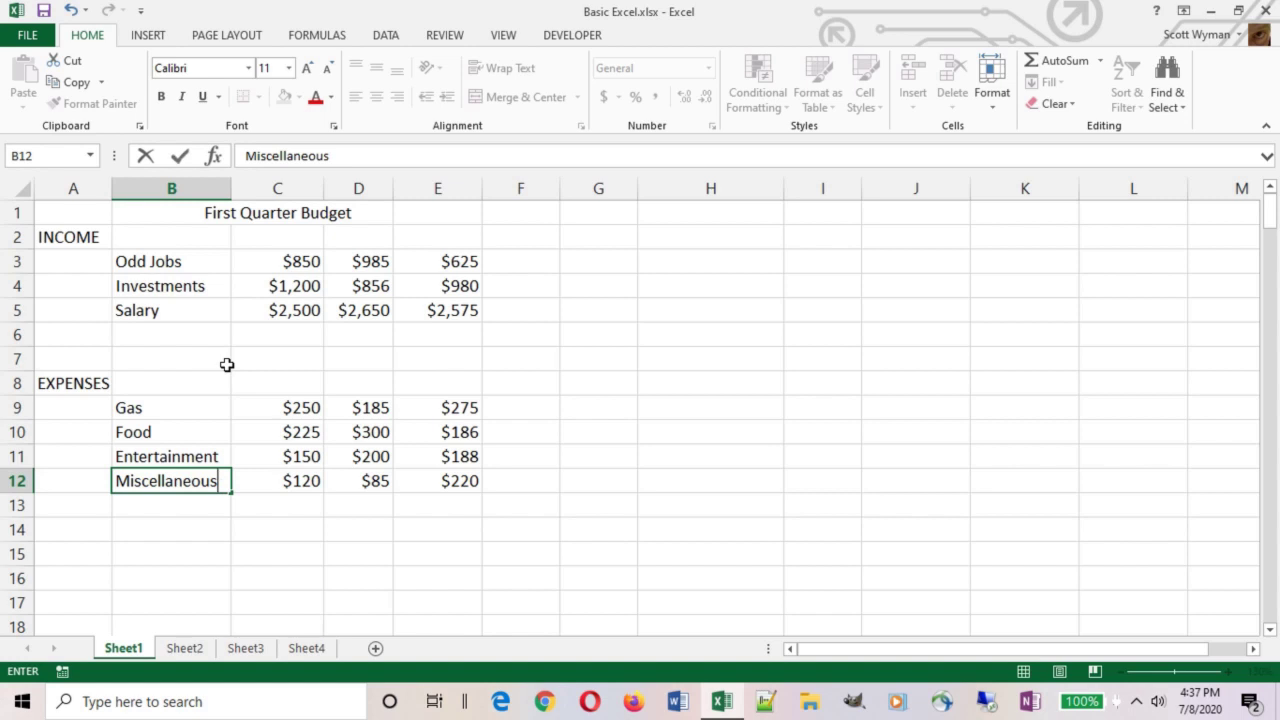
key(Return)
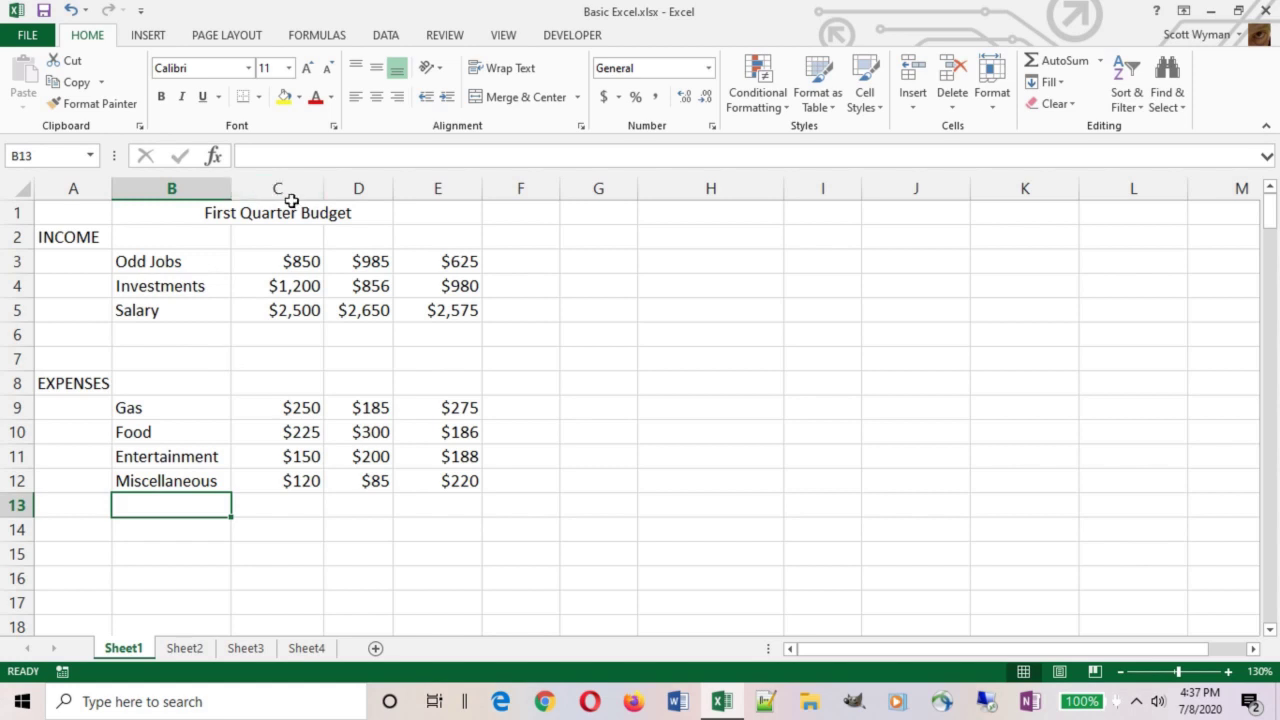
AutoFit columns E, D and C to their contents, then select the title in C1
double_click(483, 197)
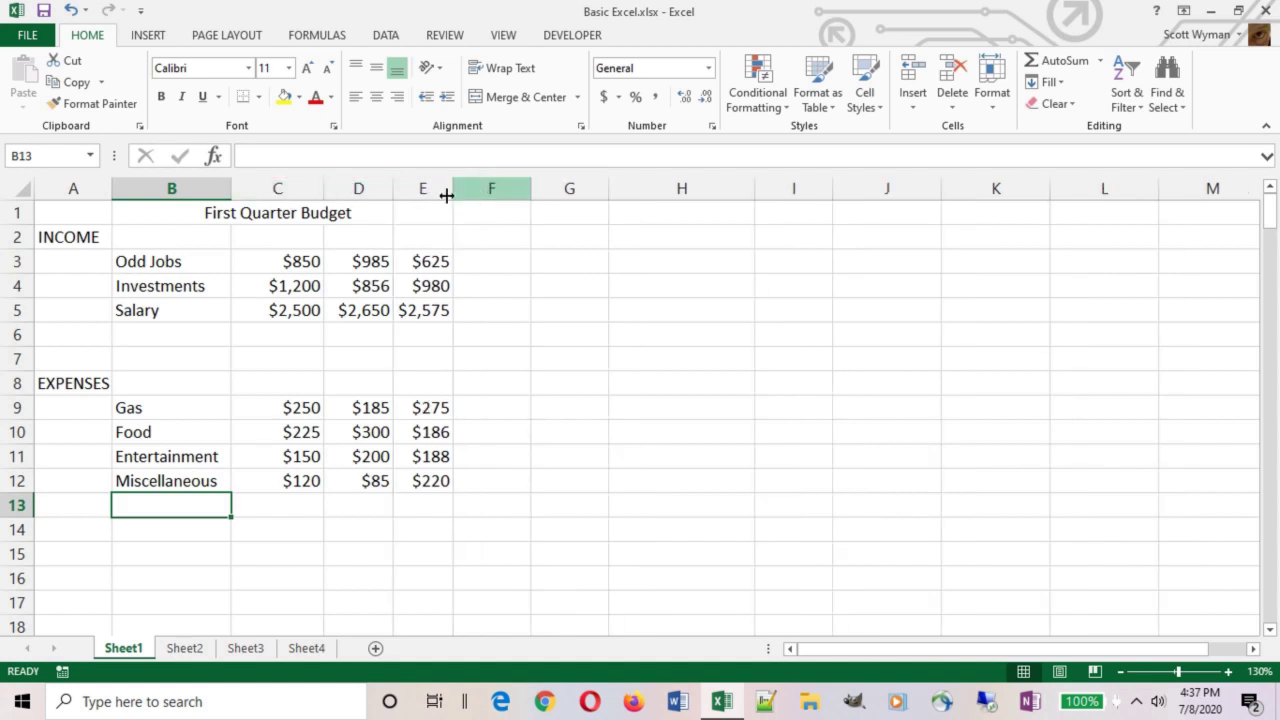
double_click(393, 197)
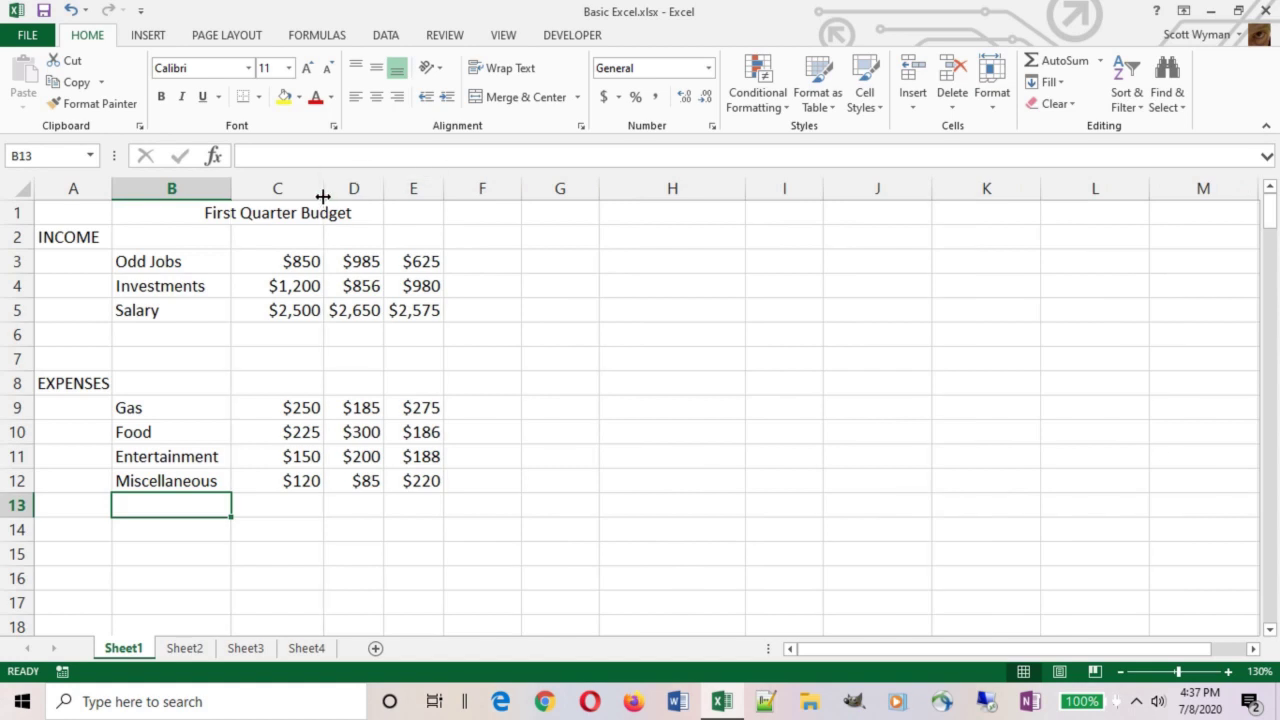
double_click(325, 197)
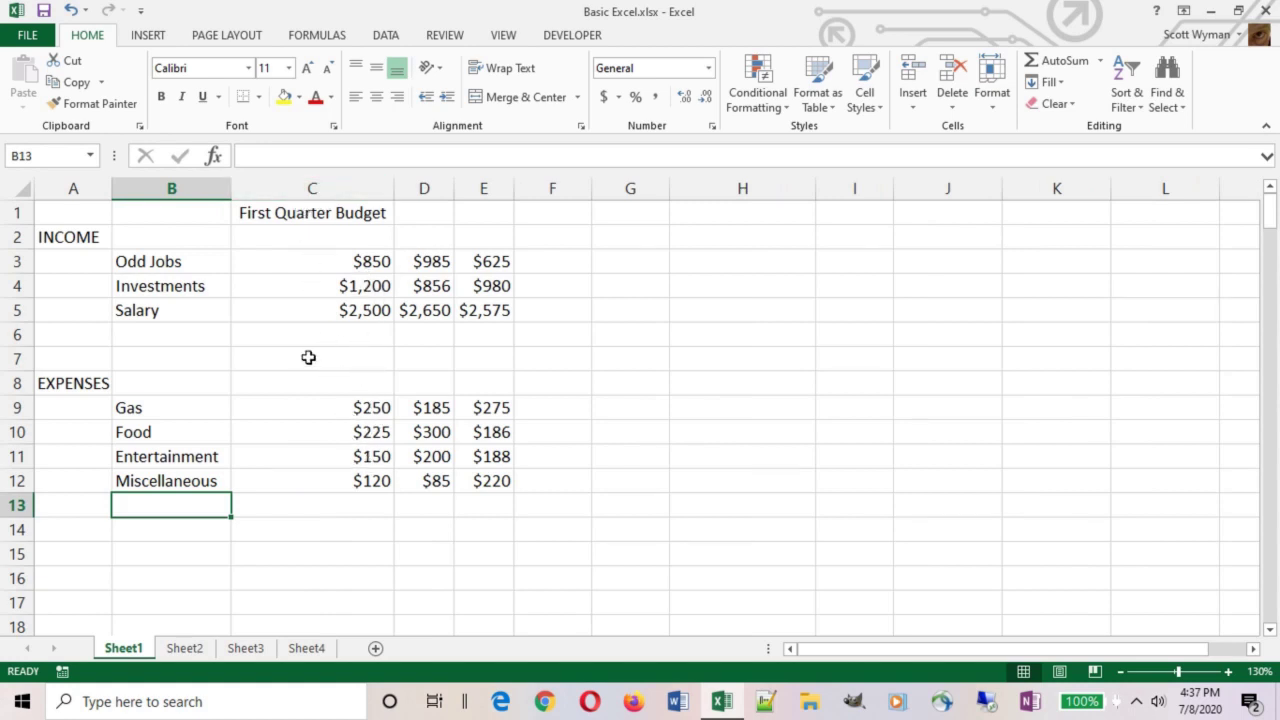
click(251, 216)
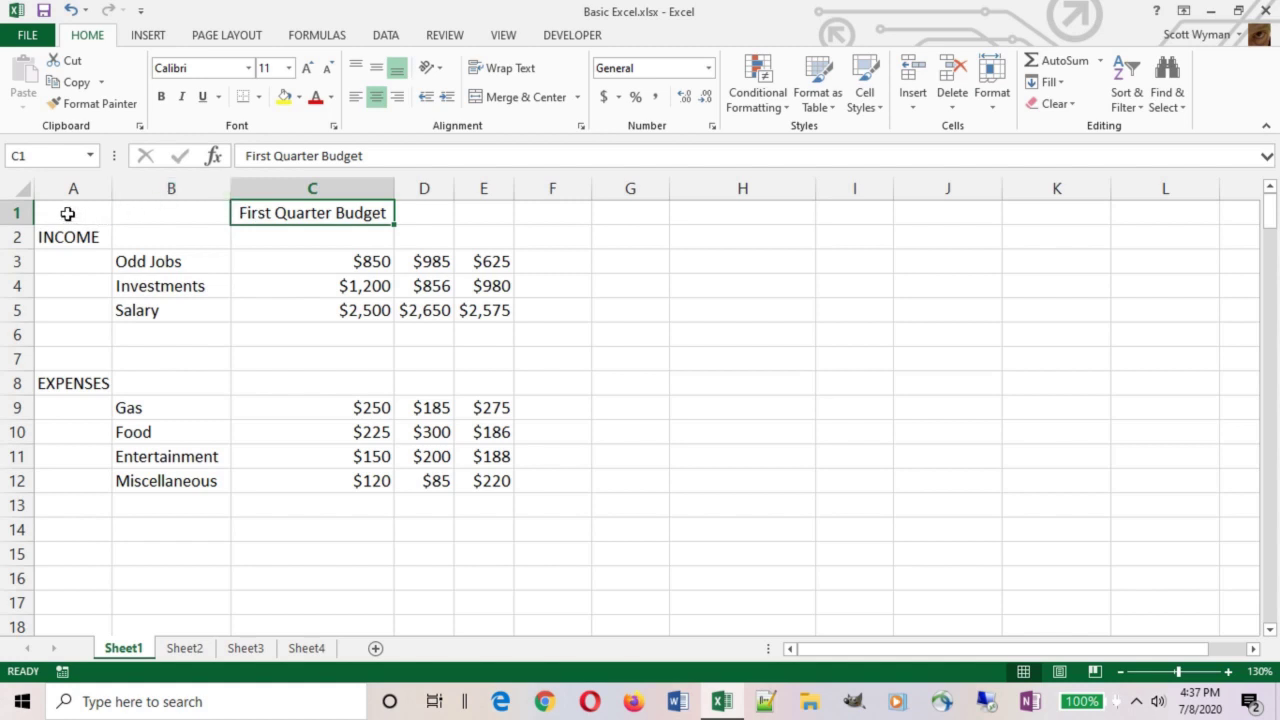
Merge and center the First Quarter Budget title across A1:F1, then AutoFit column C
drag(67, 213, 542, 212)
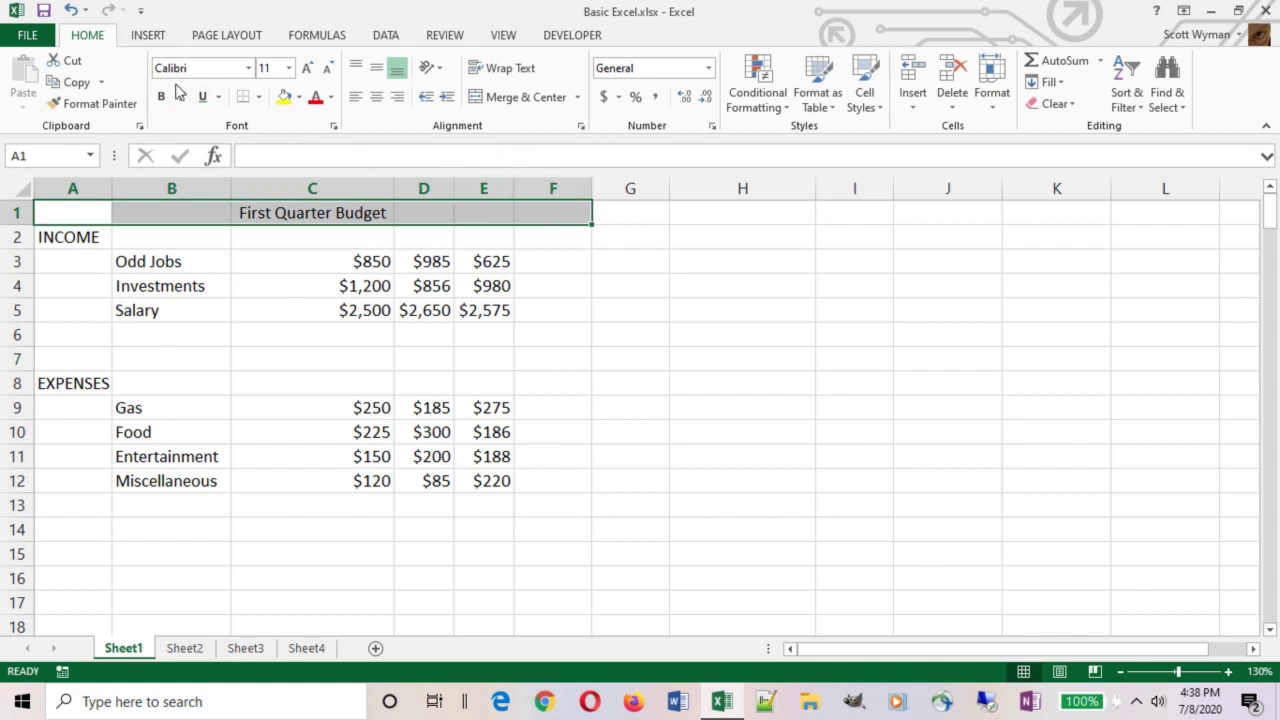
click(519, 100)
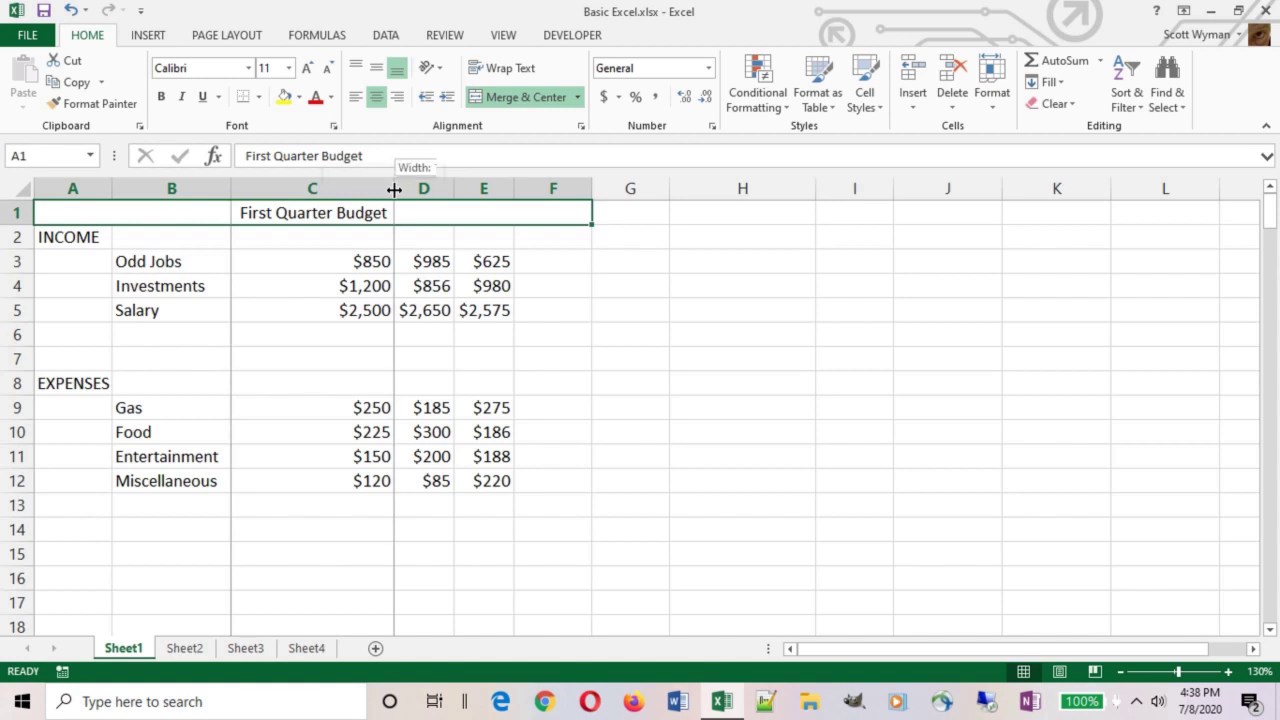
double_click(394, 189)
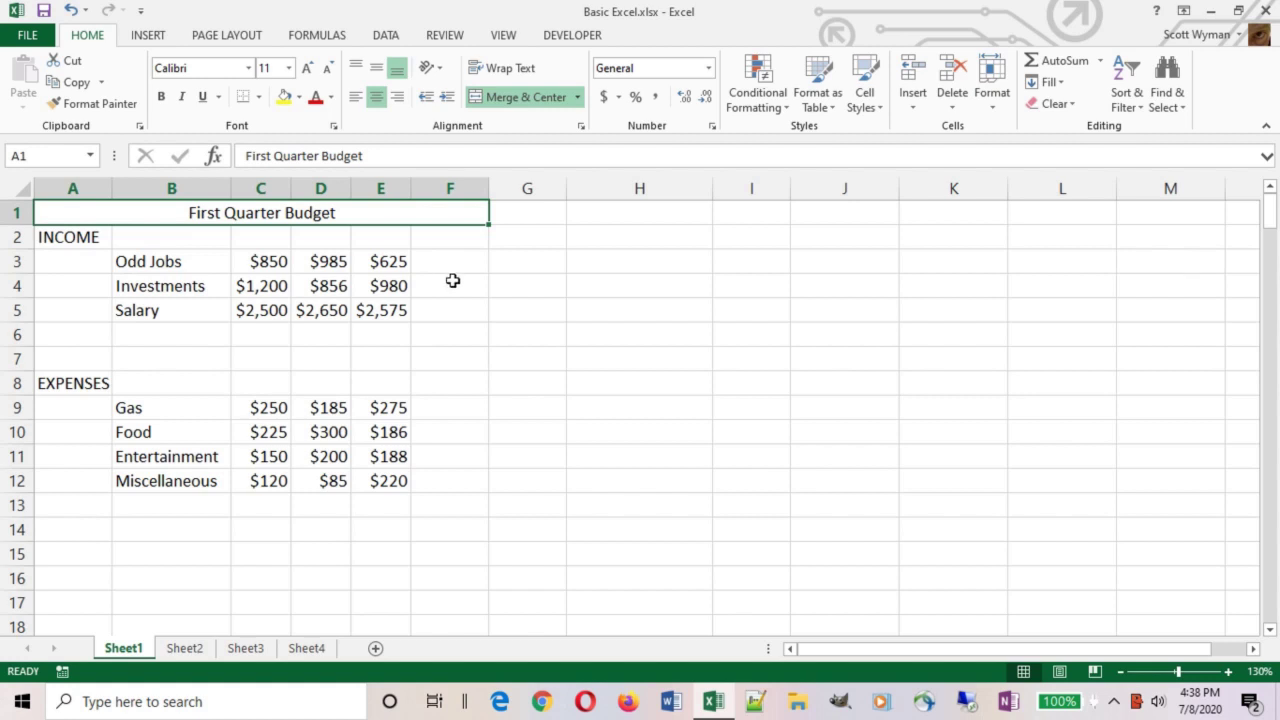
Select B6 and B13 together and fill both with the label Total
click(157, 334)
click(254, 334)
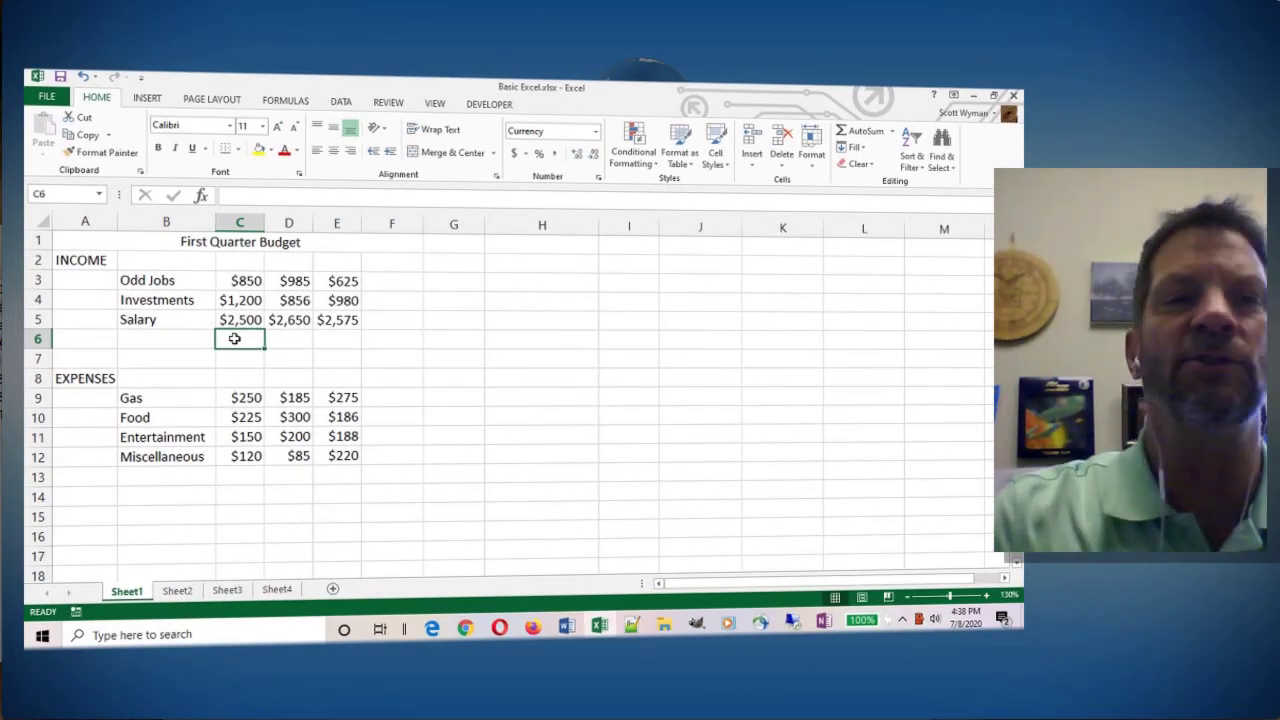
click(165, 336)
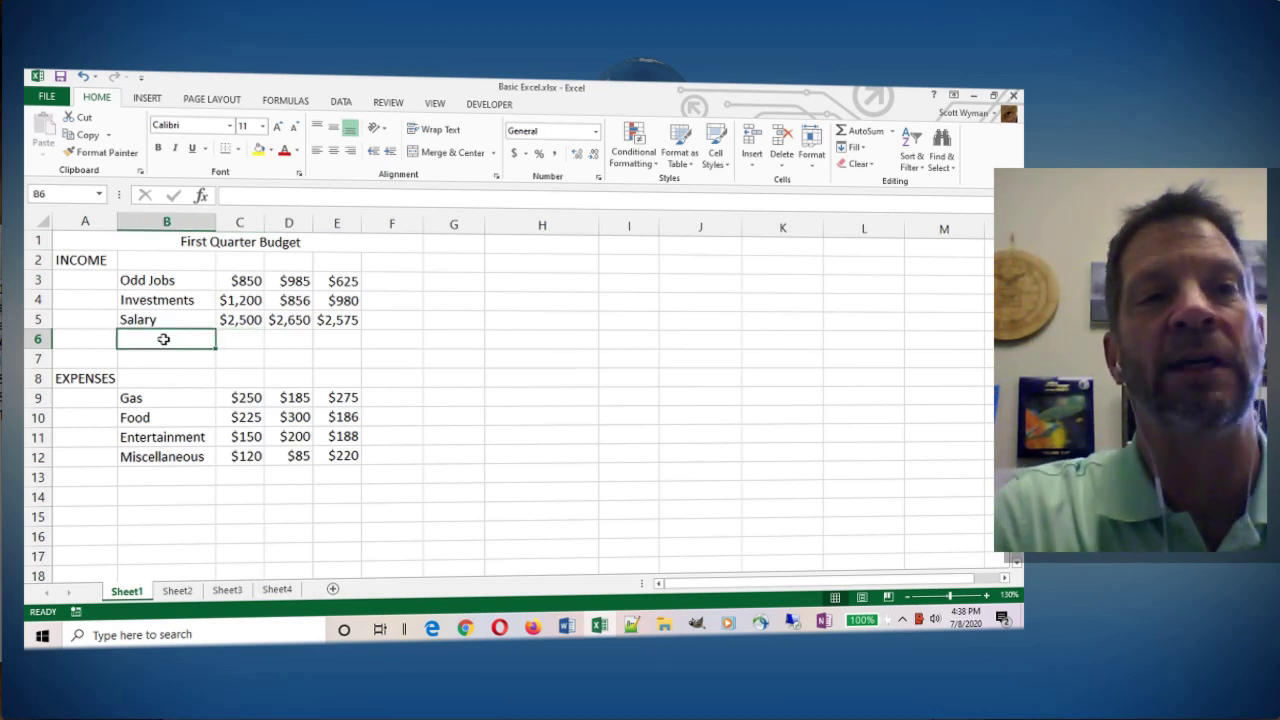
click(180, 478)
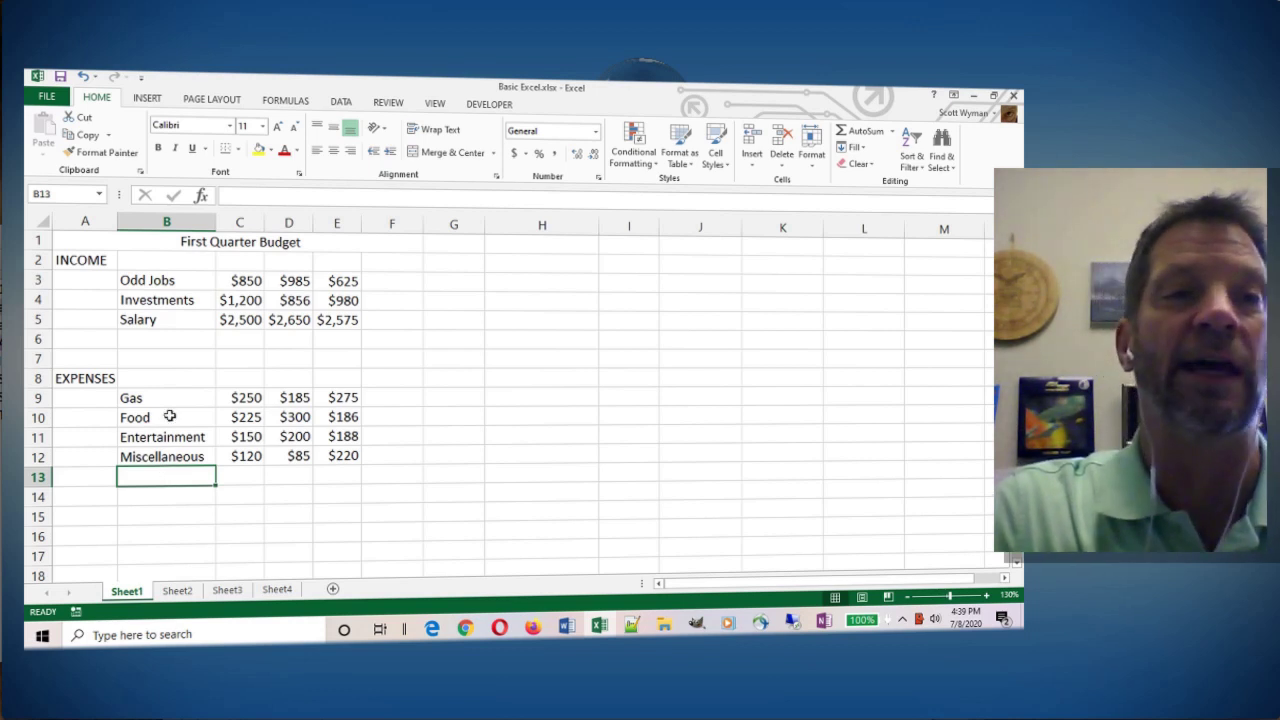
click(167, 338)
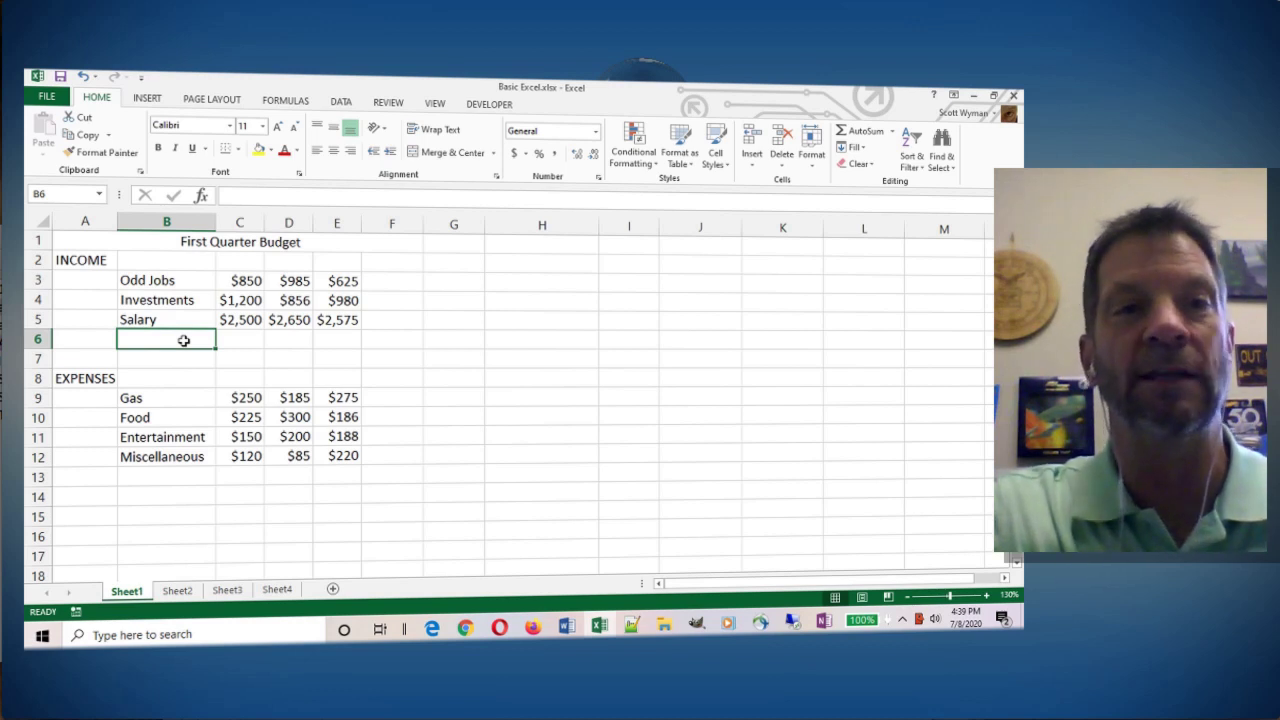
click(164, 476)
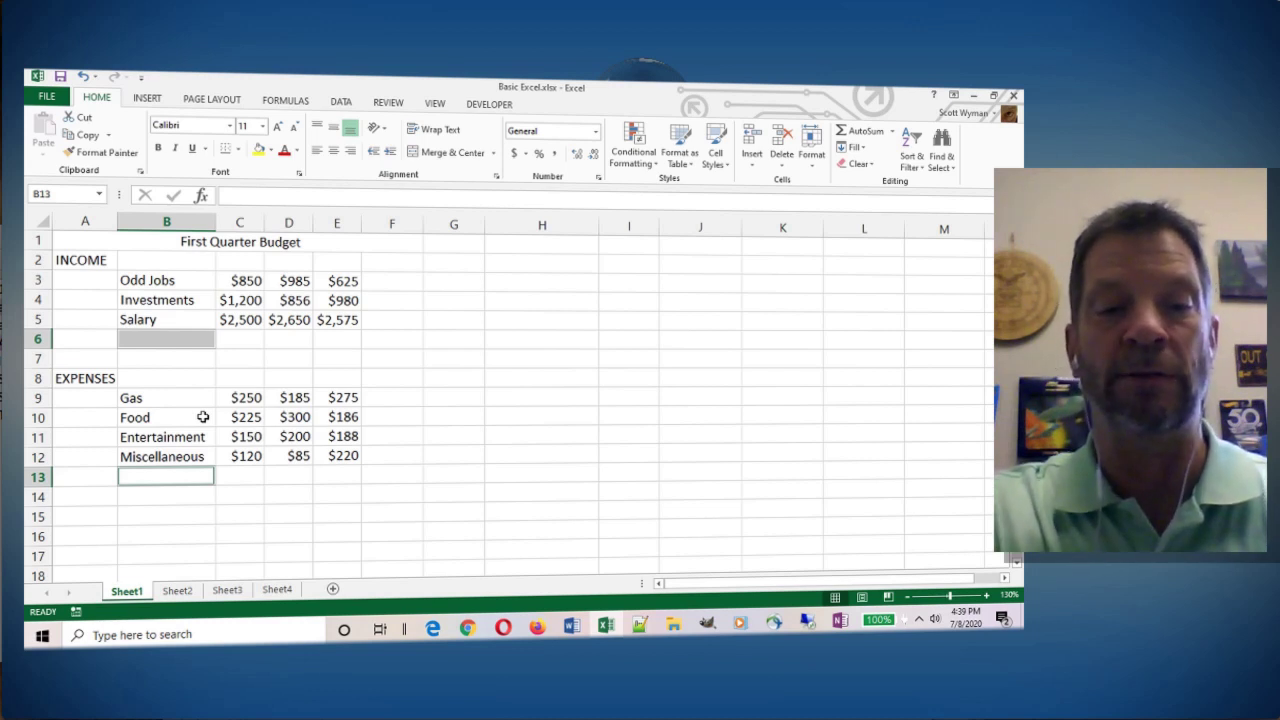
text(Total)
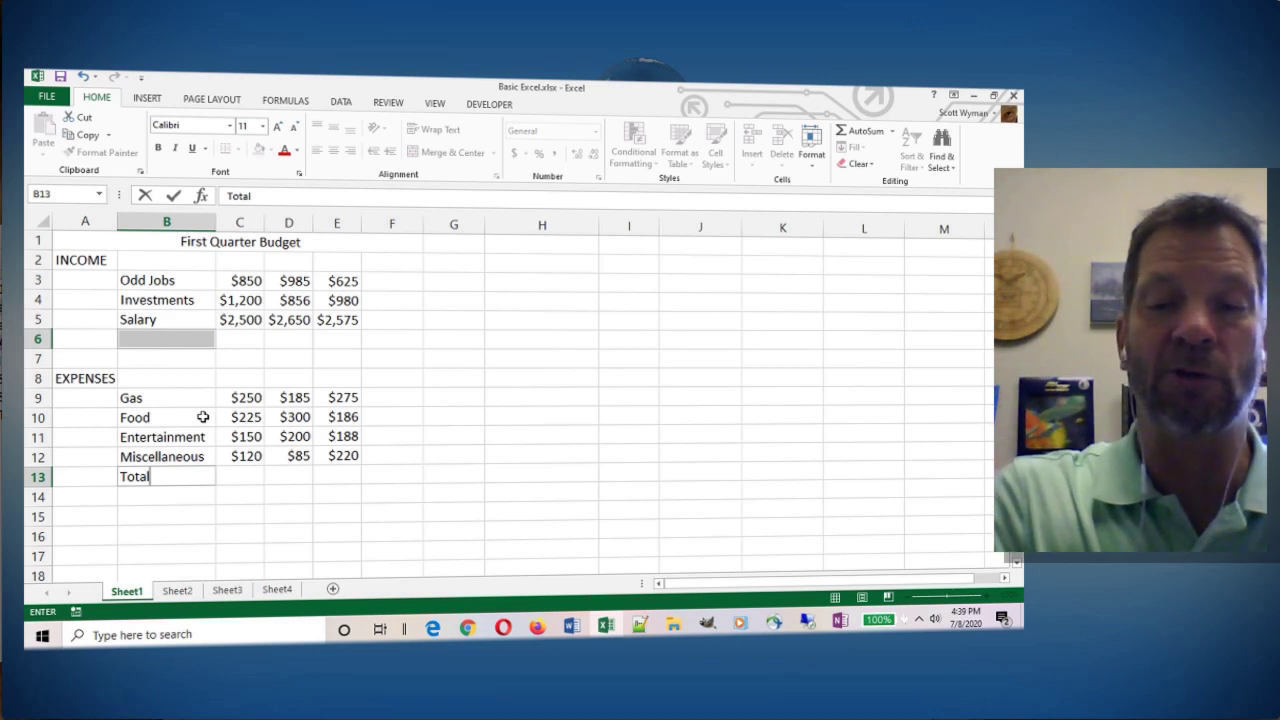
key(ctrl+Return)
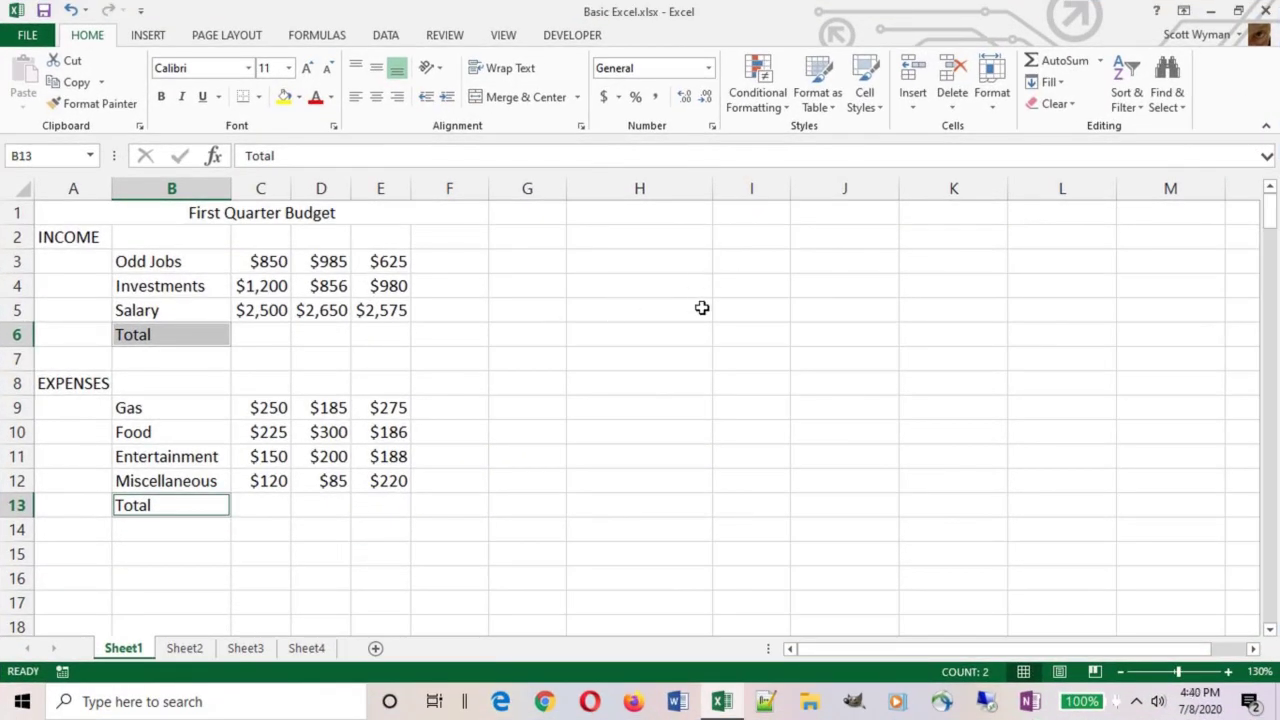
drag(740, 266, 966, 455)
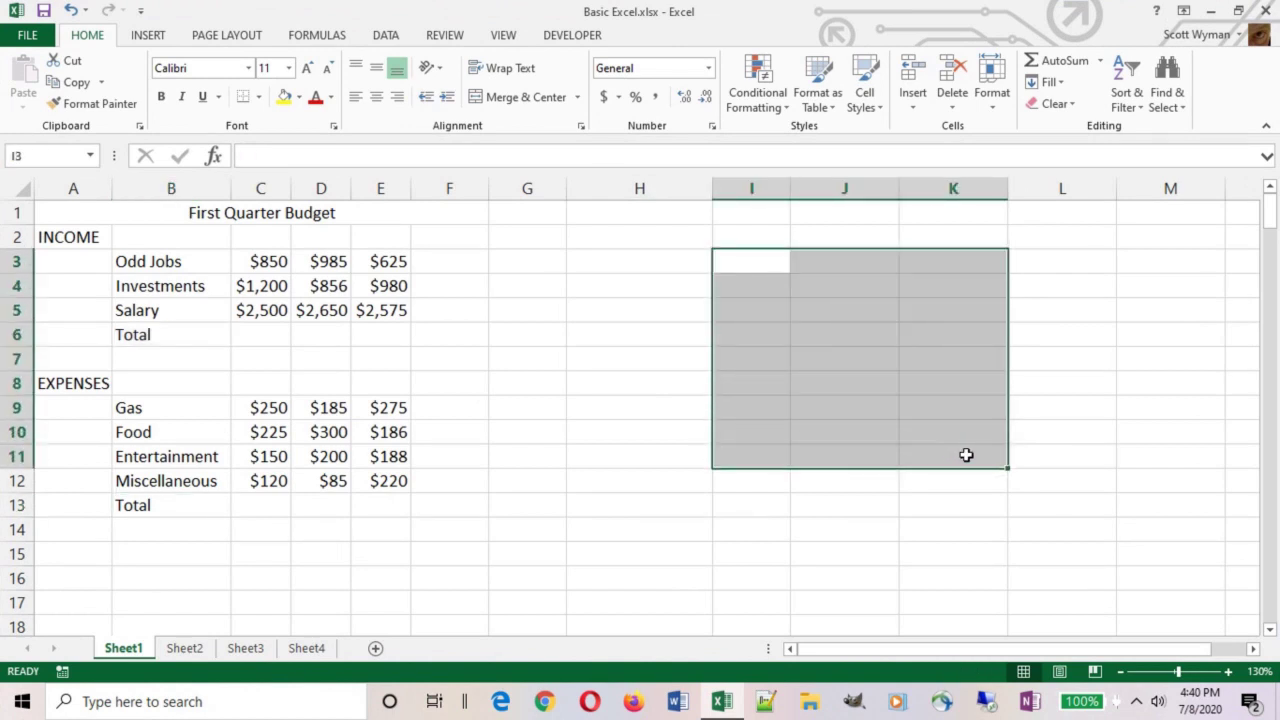
text(Scott)
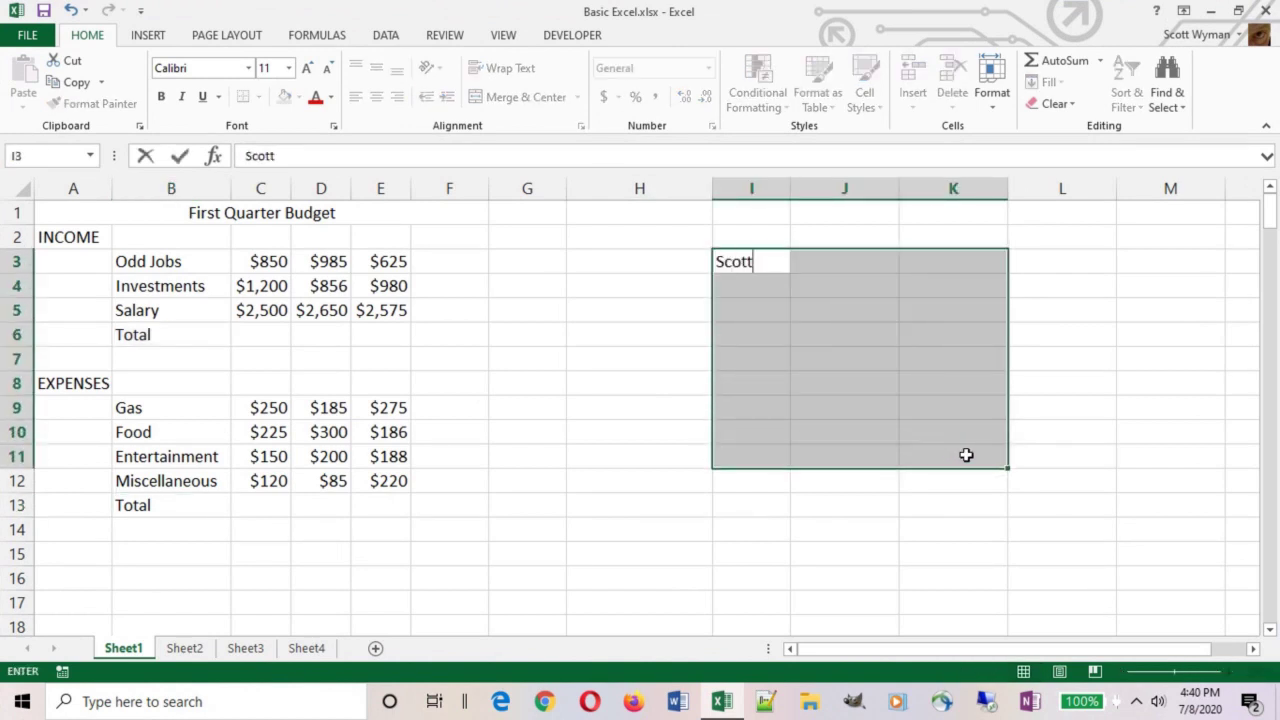
key(ctrl+Return)
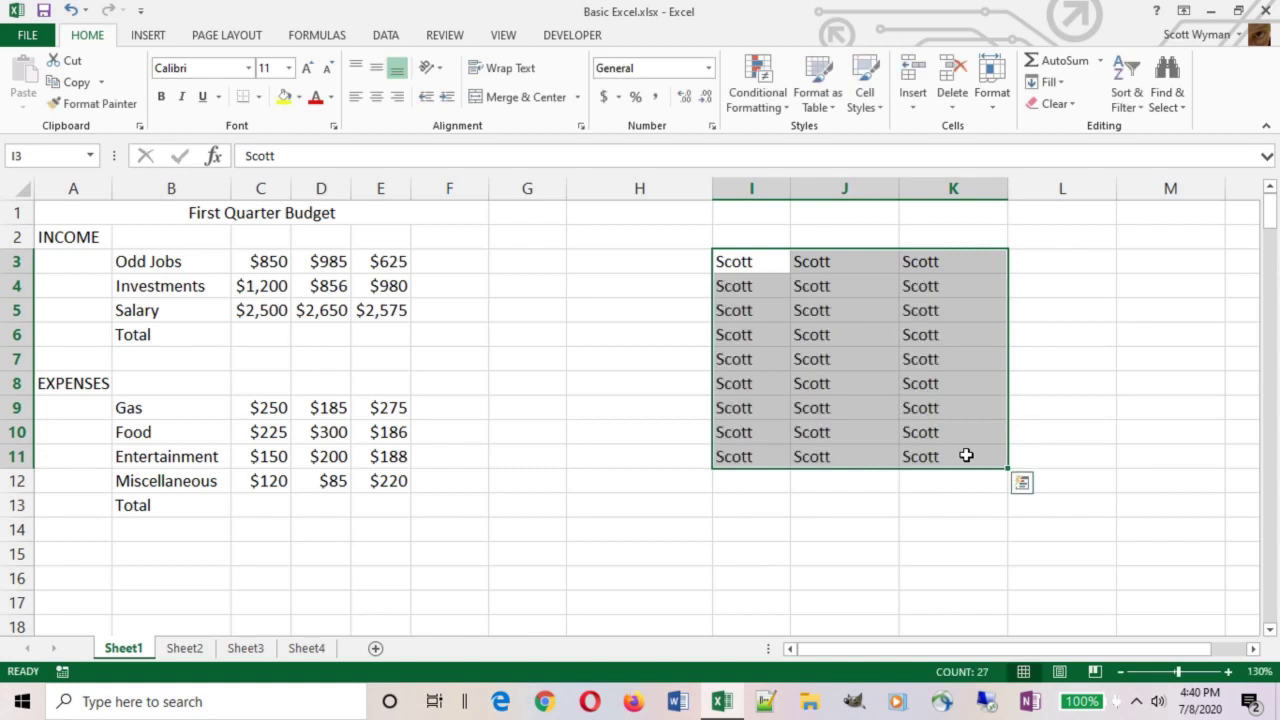
key(Delete)
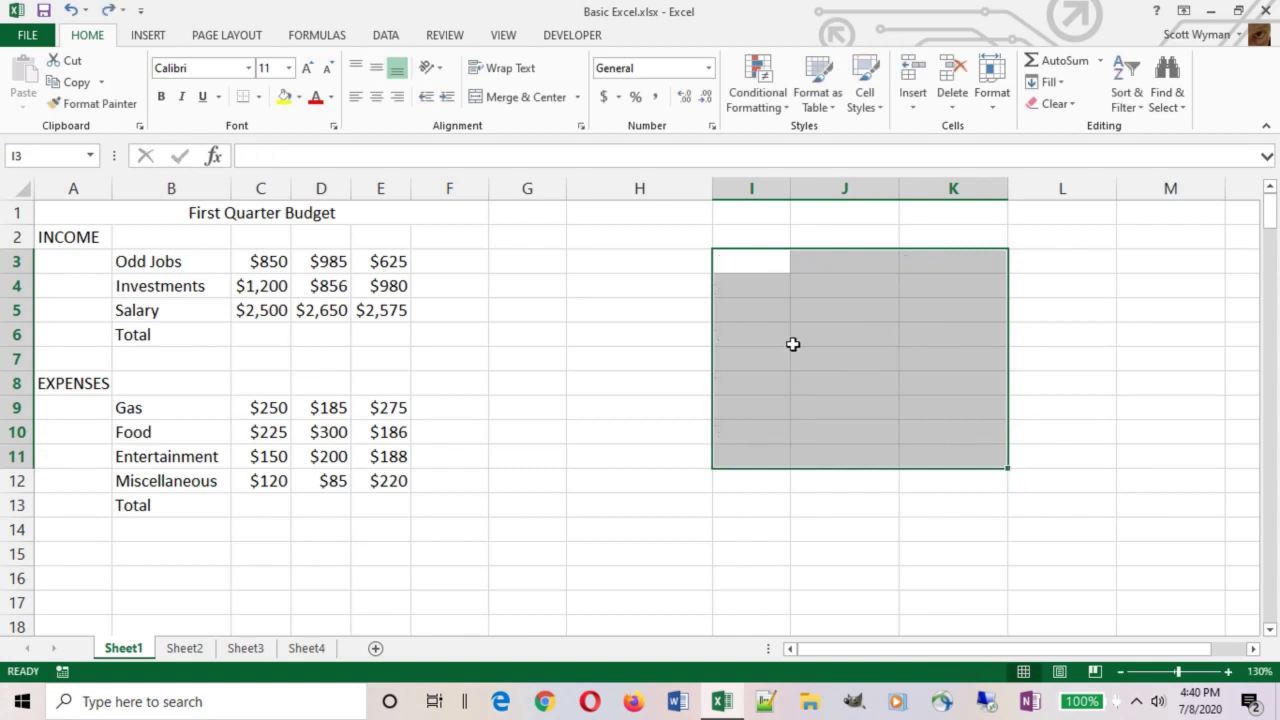
drag(637, 242, 633, 278)
drag(878, 357, 878, 416)
drag(1066, 240, 1066, 288)
drag(1072, 450, 1074, 531)
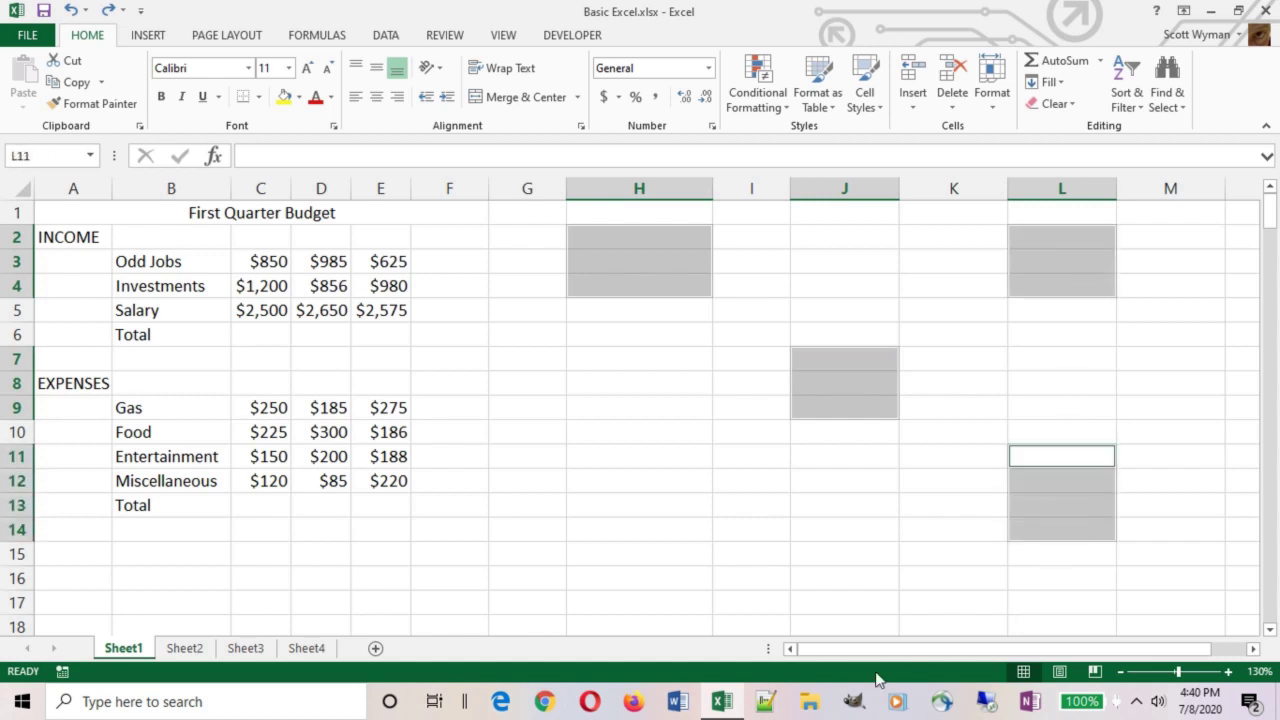
text(Scott)
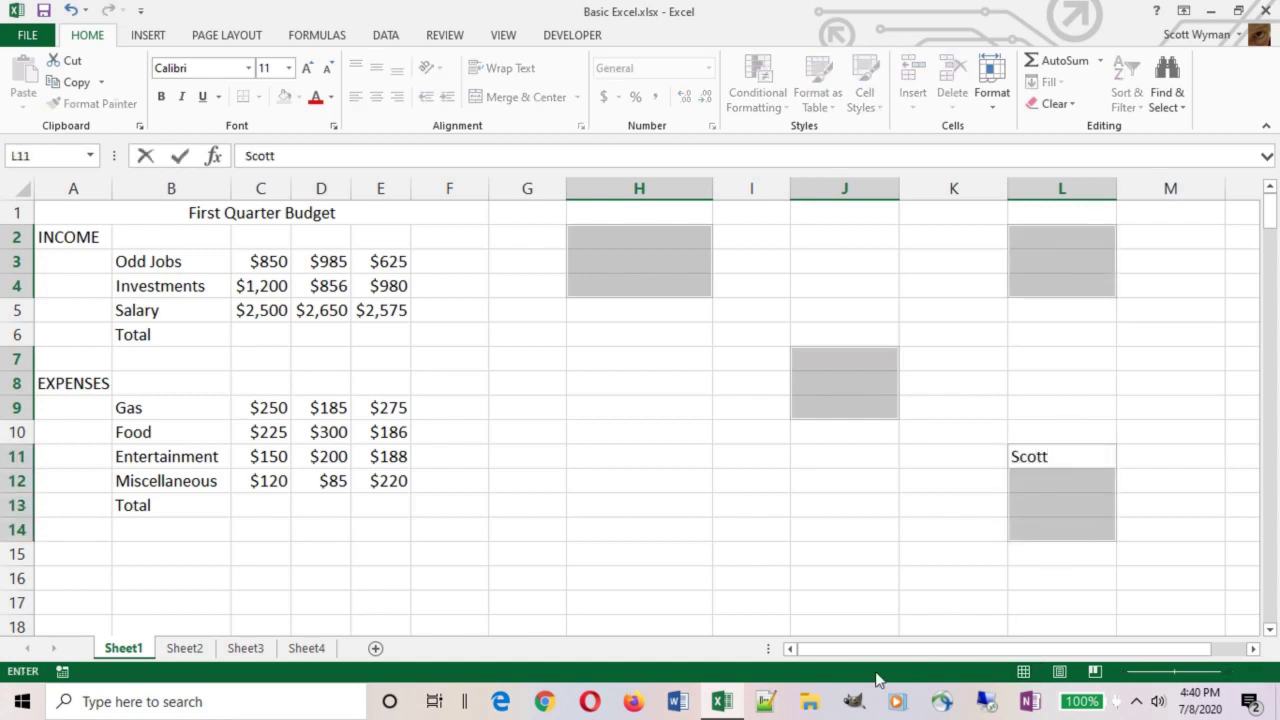
key(ctrl+Return)
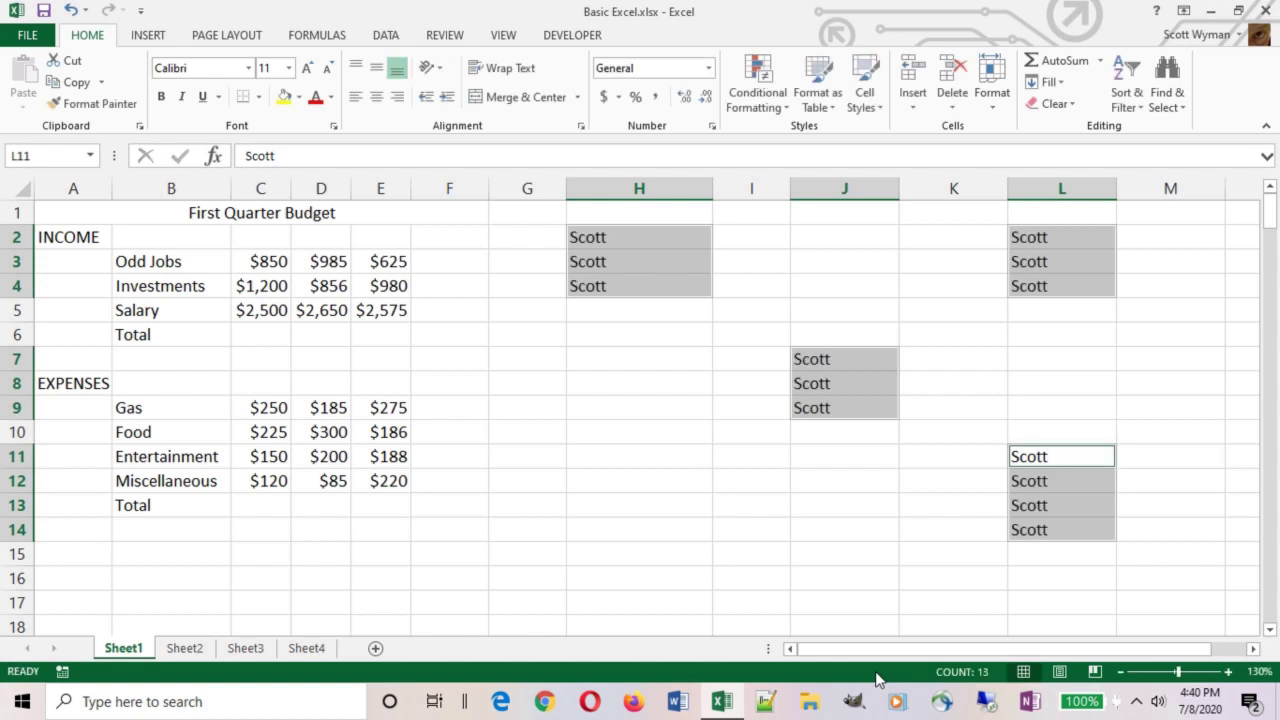
key(Delete)
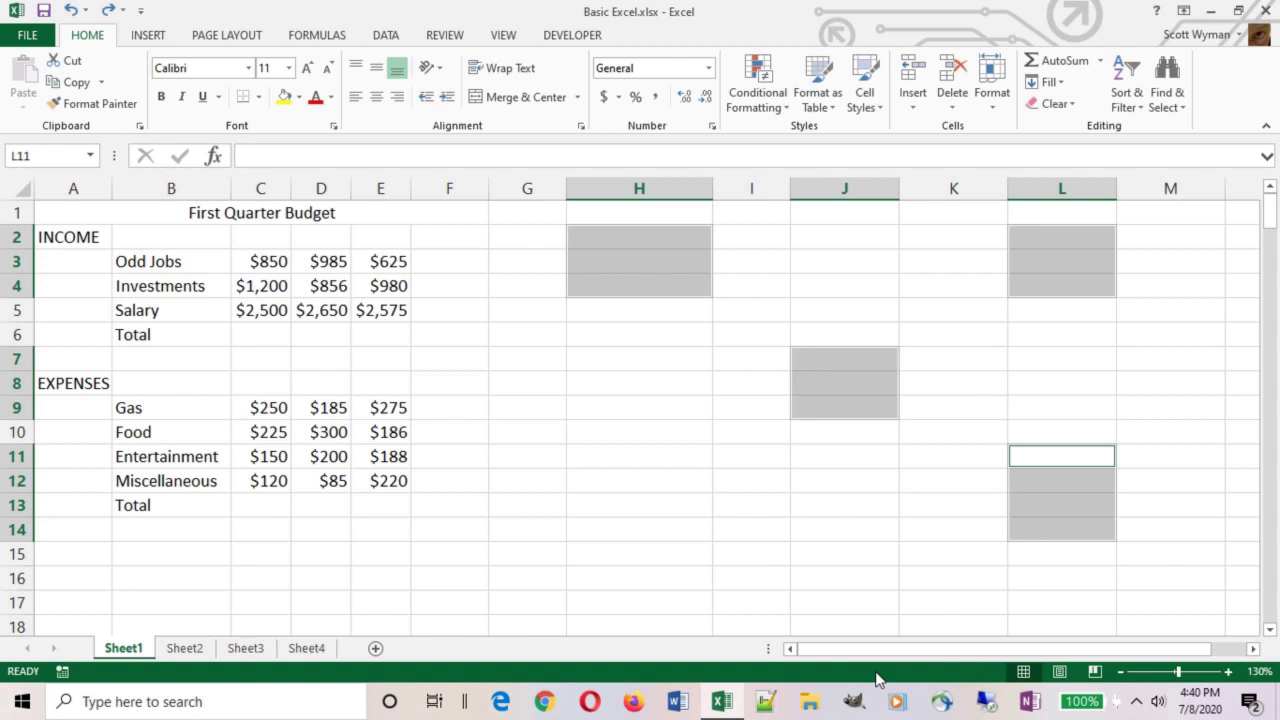
text(123)
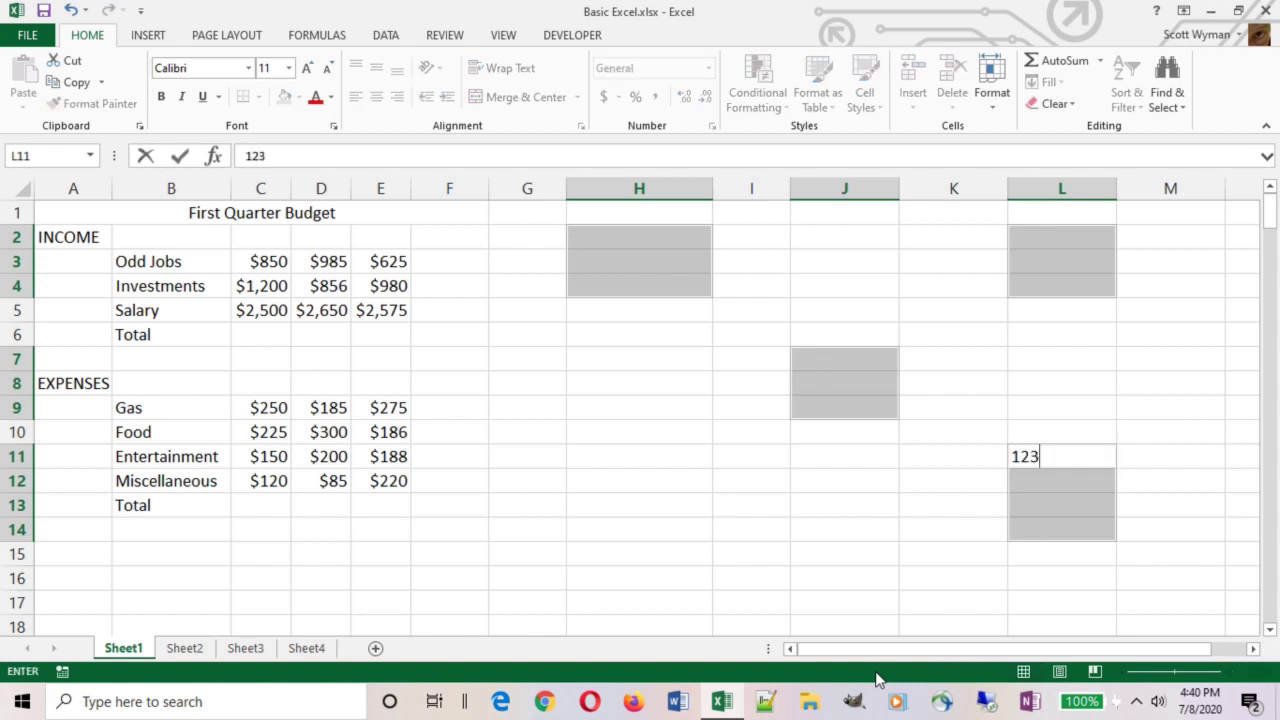
key(ctrl+Return)
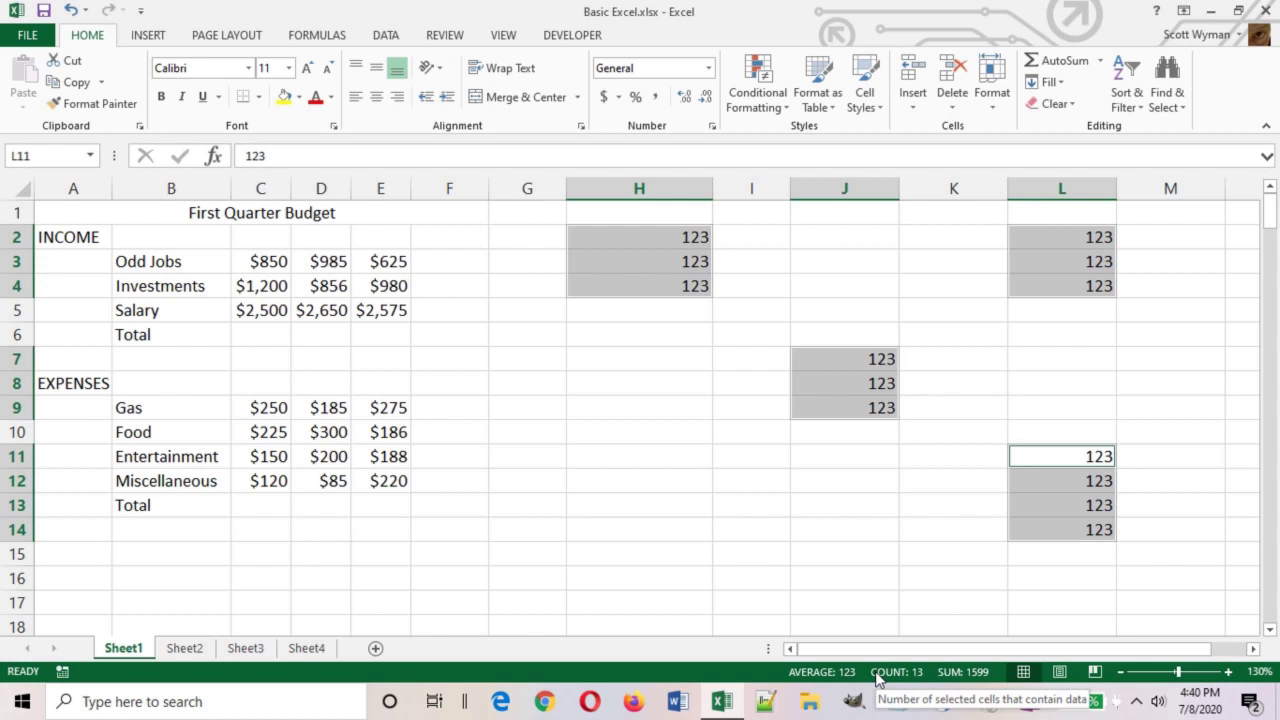
key(Delete)
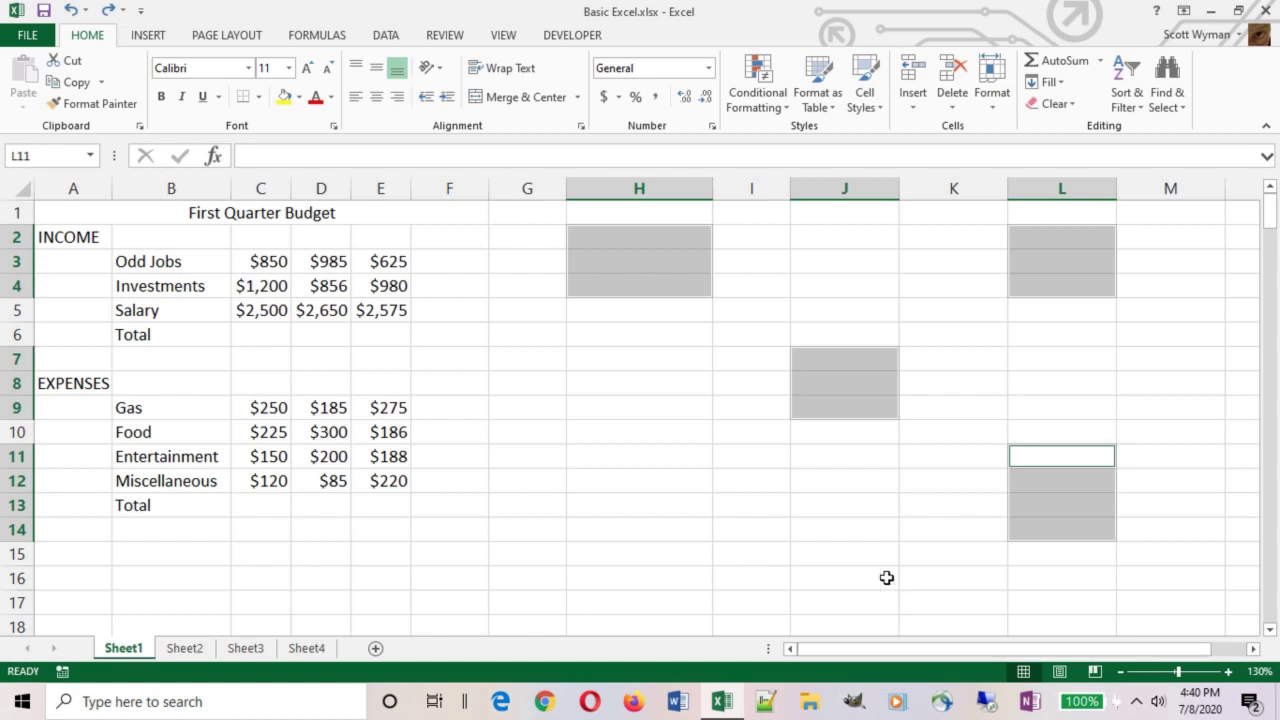
Enter the formula =850+1200+2500 in C6 so it shows 4550
click(260, 336)
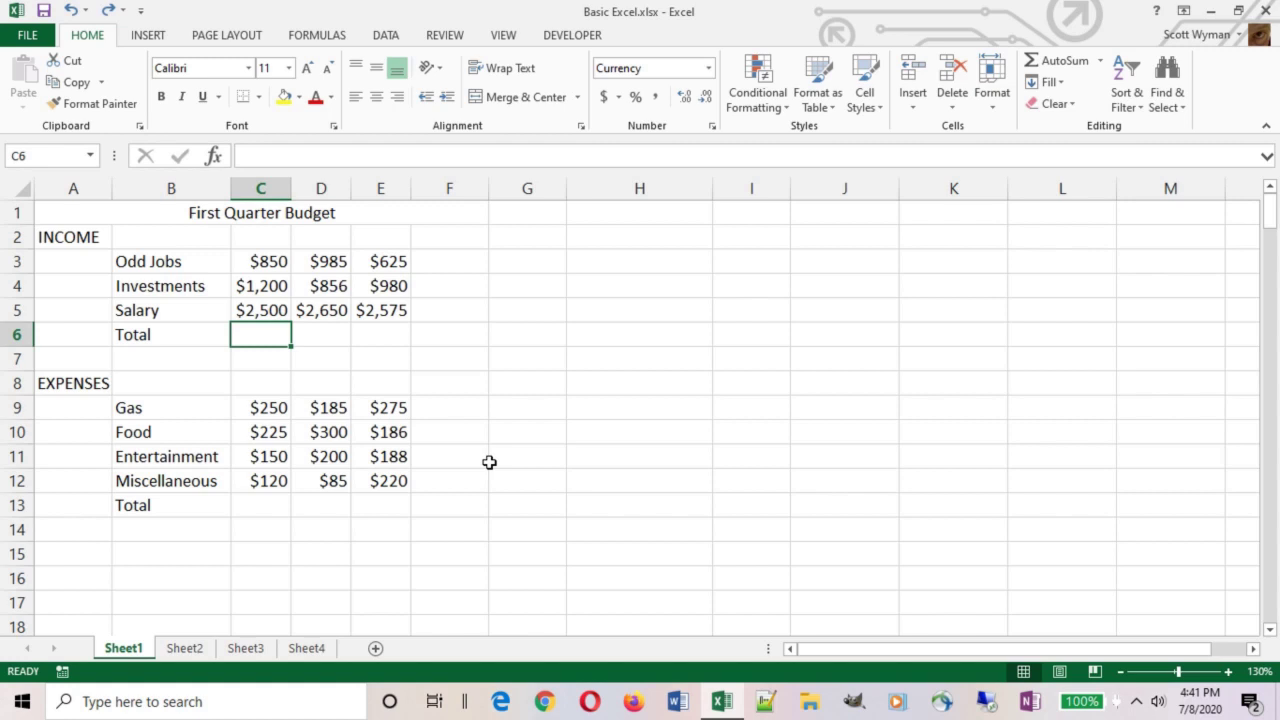
text(=)
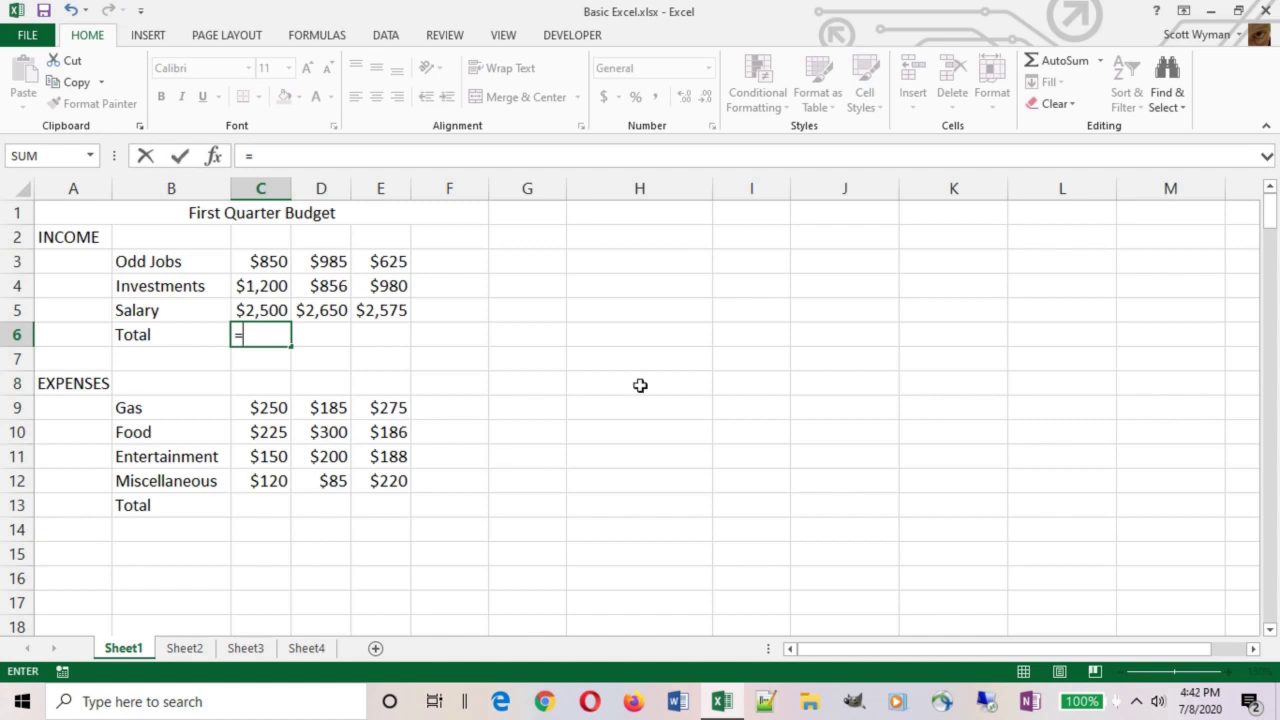
text(850+)
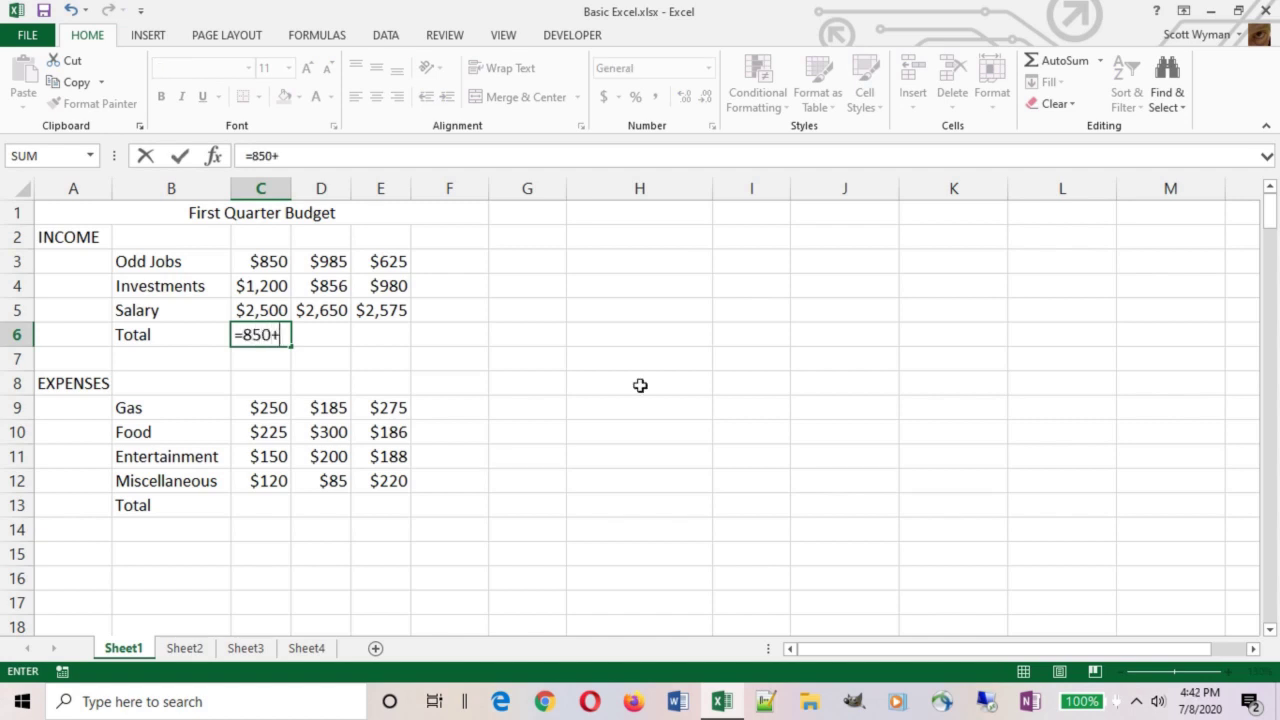
text(1200+)
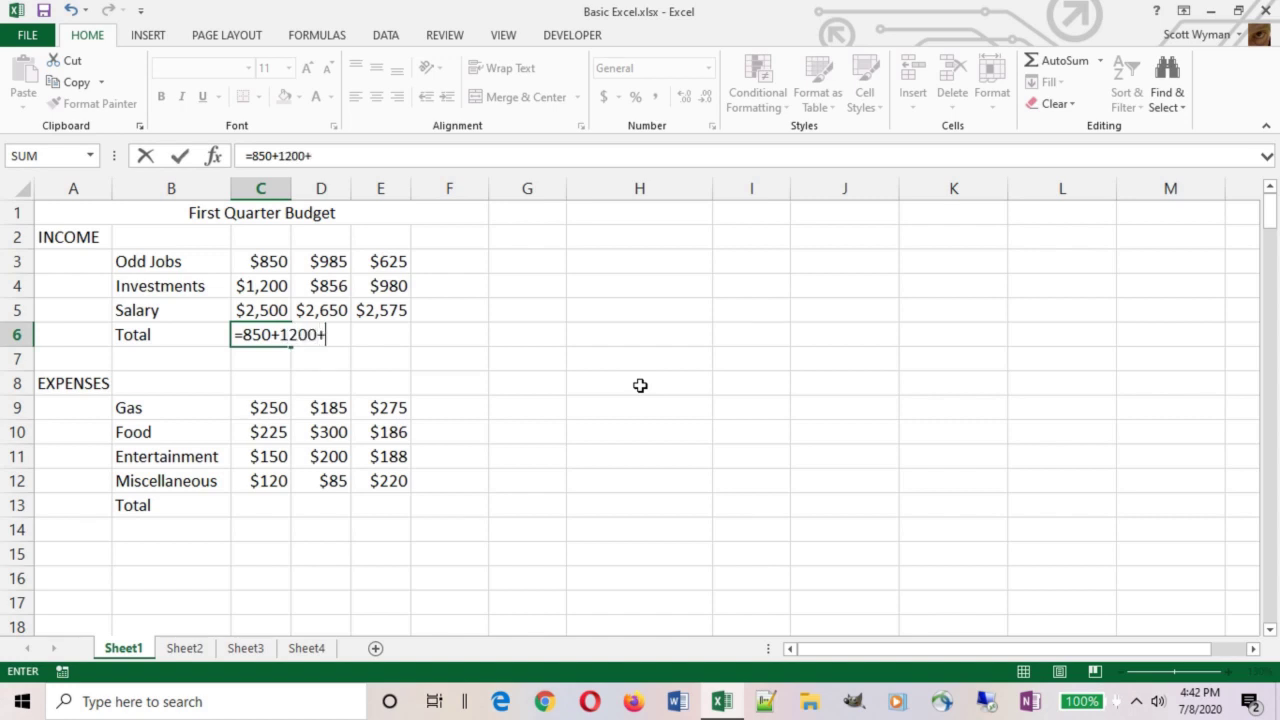
text(2500)
click(179, 158)
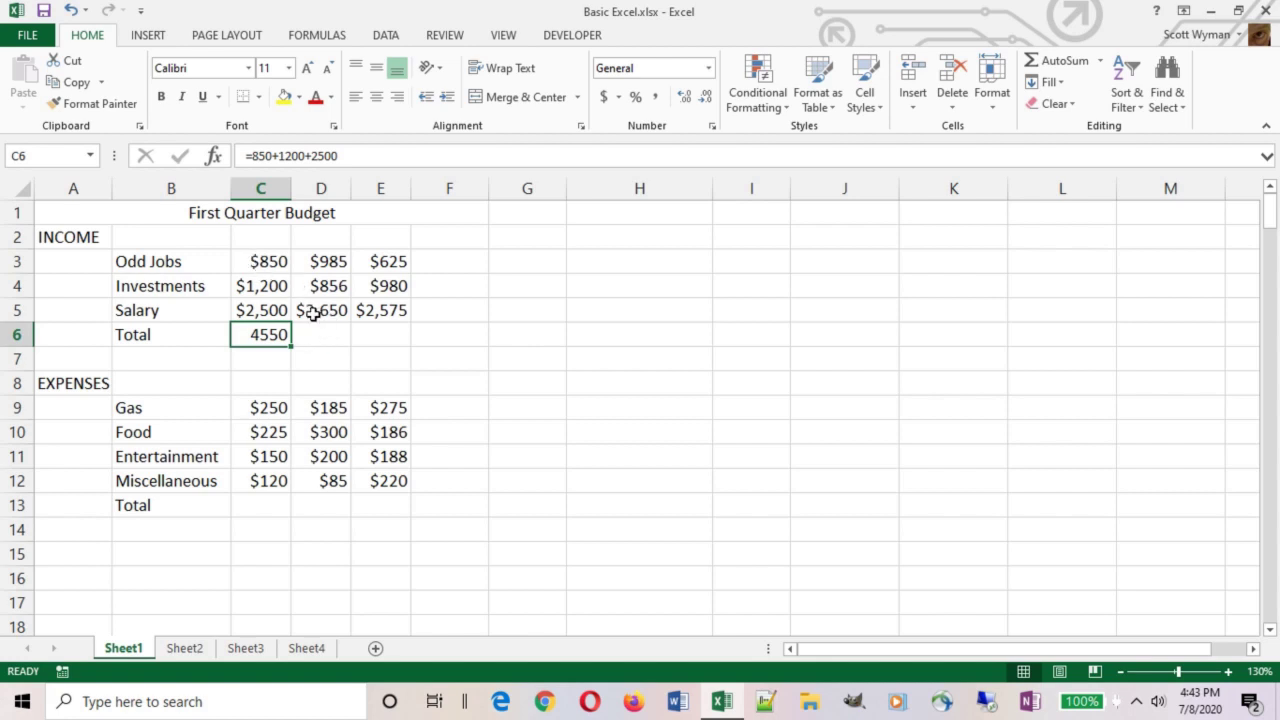
Change the Odd Jobs amount in C3 to 1850
click(258, 261)
click(258, 286)
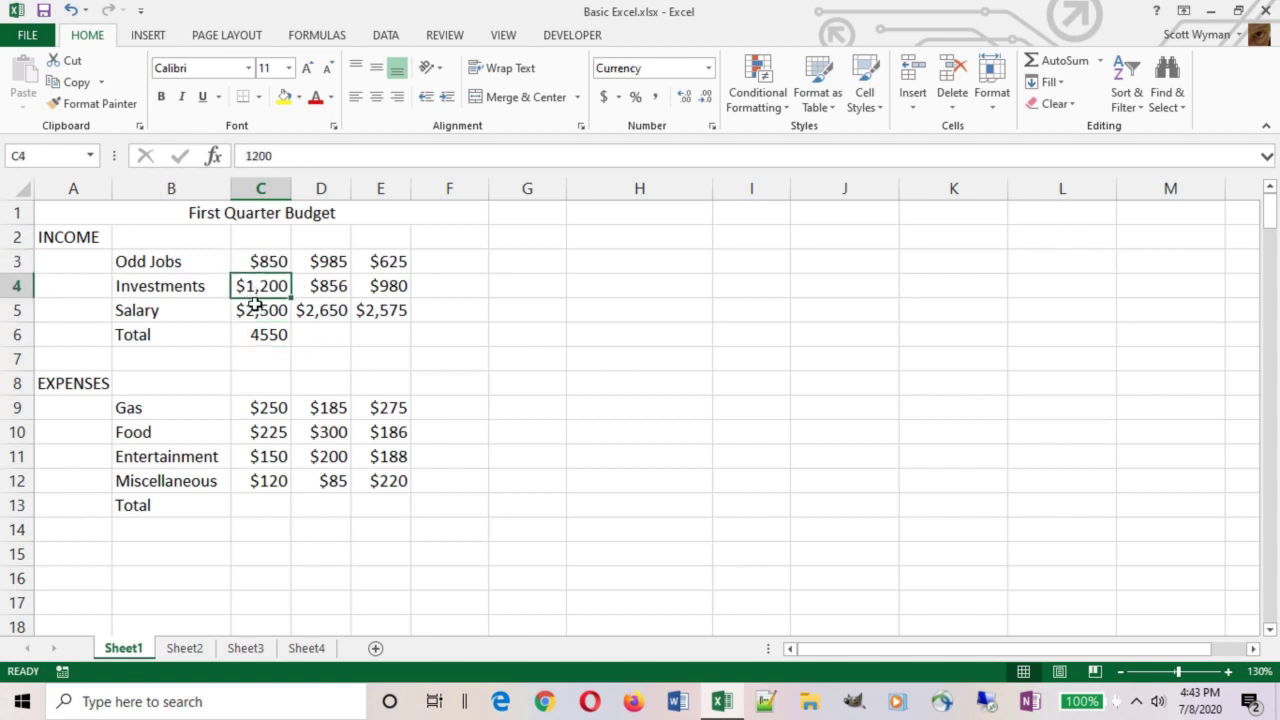
click(258, 310)
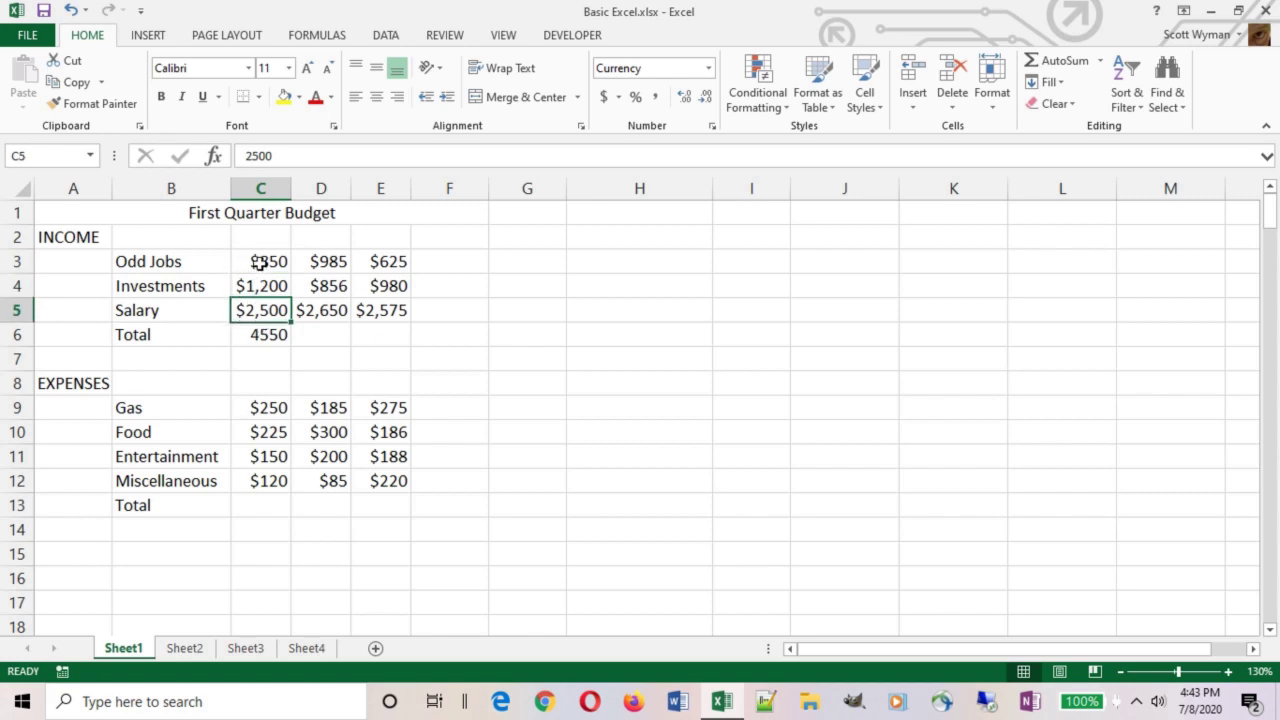
click(256, 262)
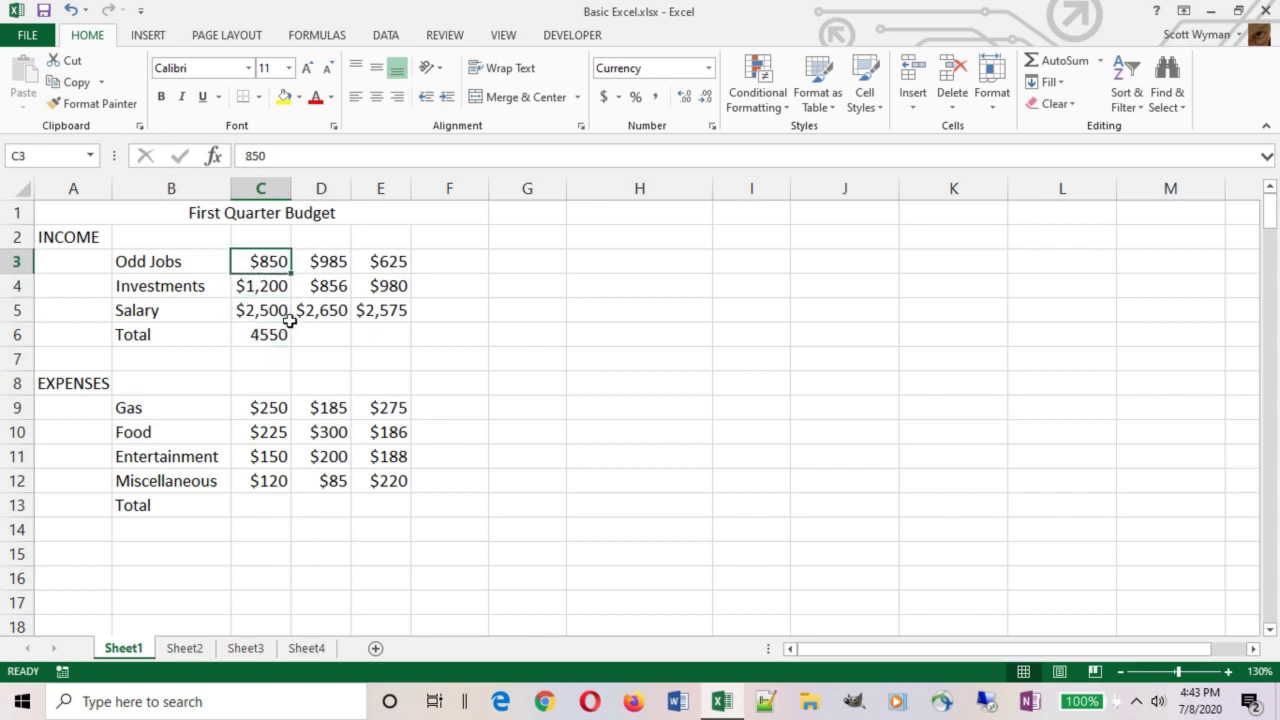
text(1850)
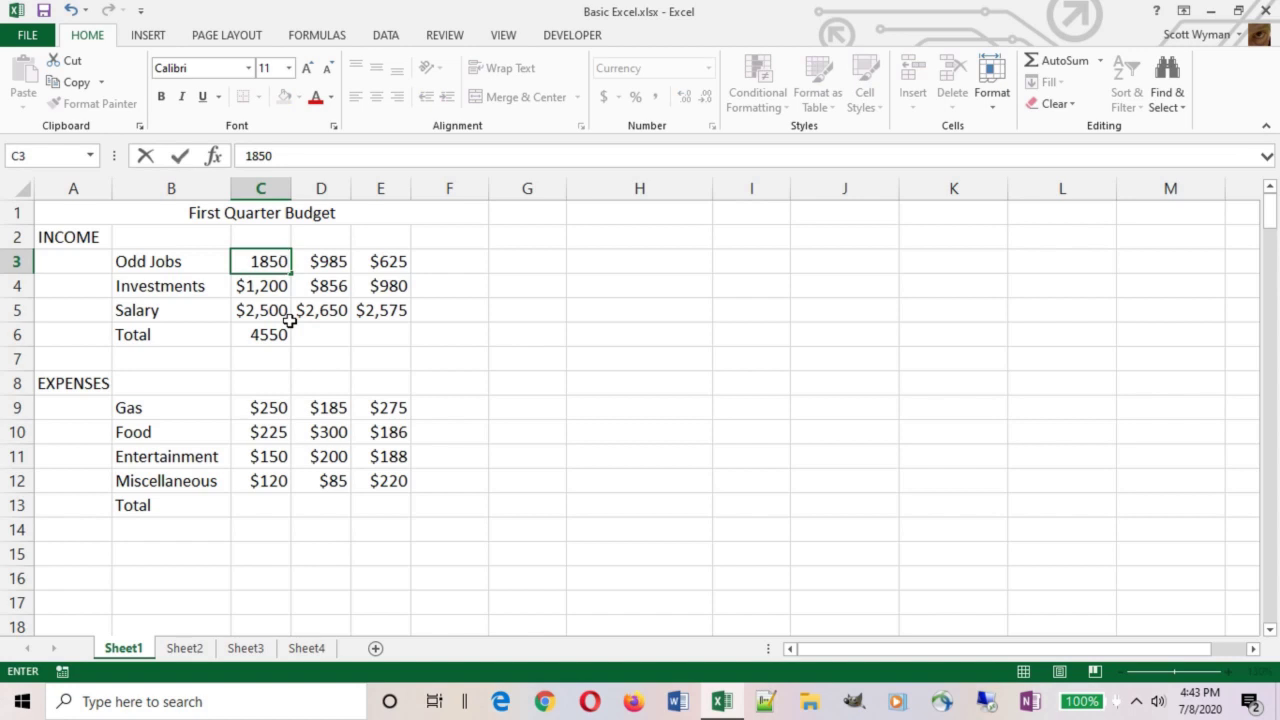
key(Return)
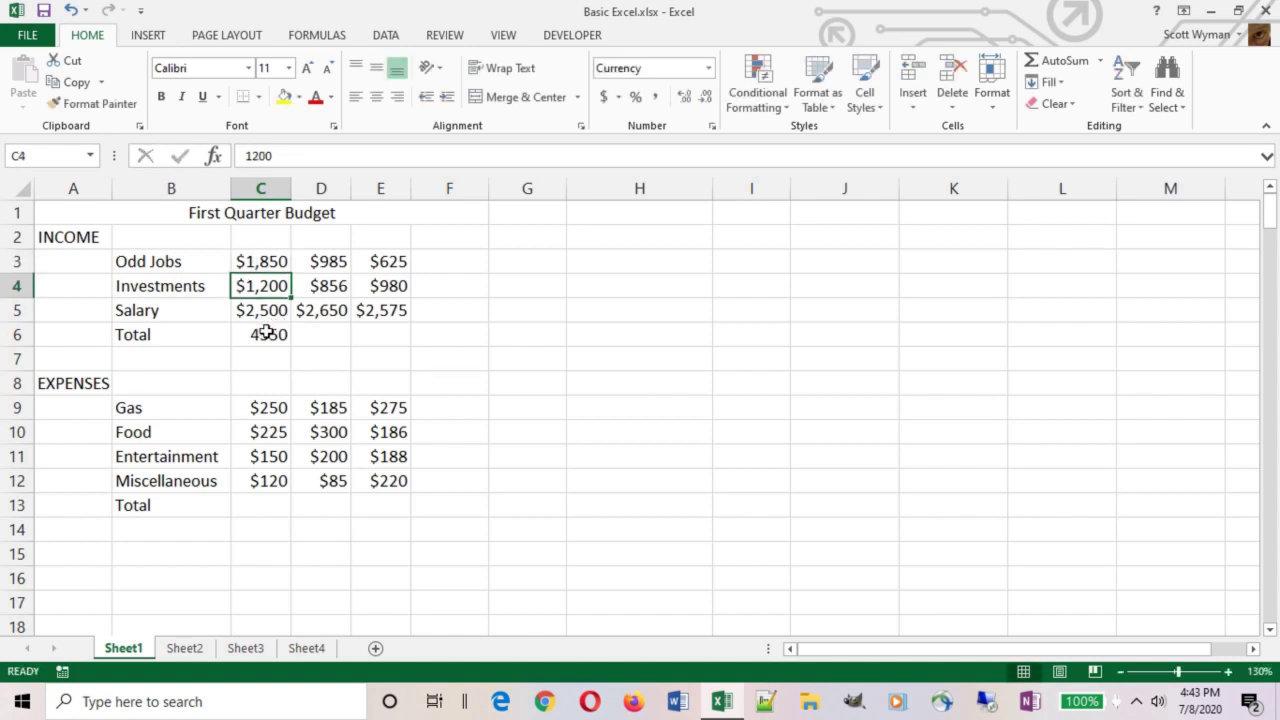
Edit the C6 formula to =1850+1200+2500 so the total shows 5550
click(267, 333)
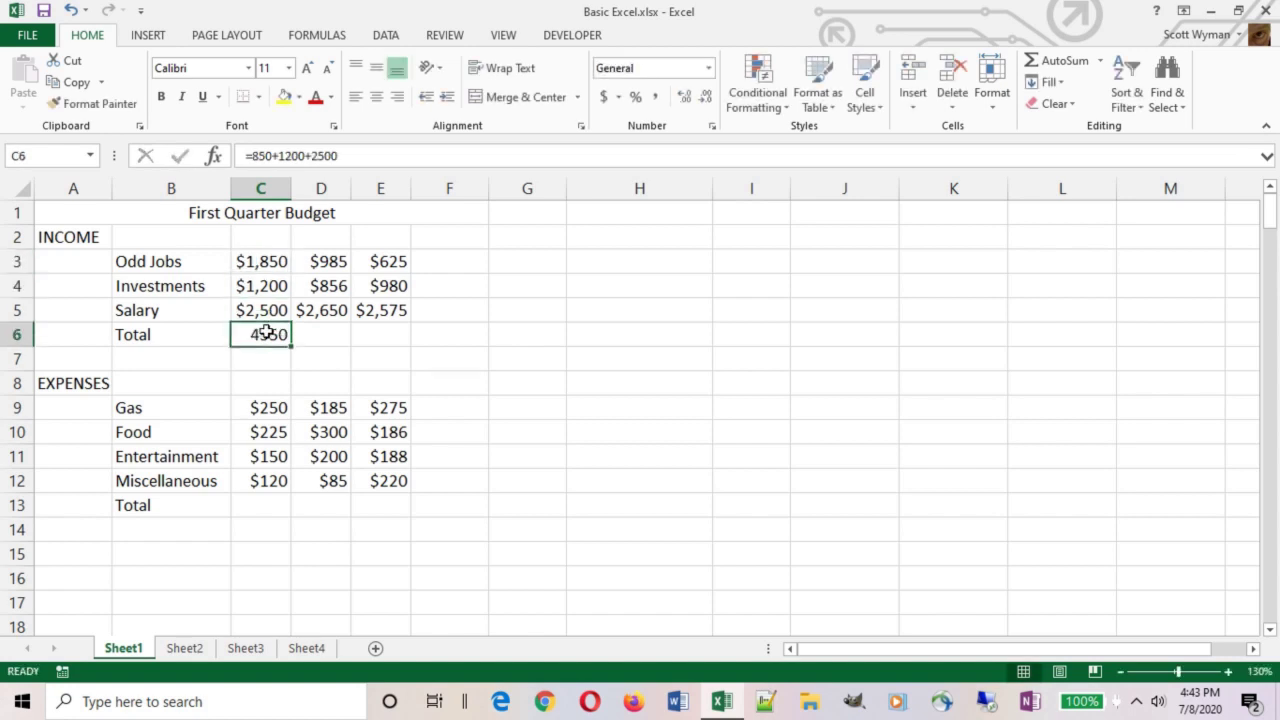
click(251, 156)
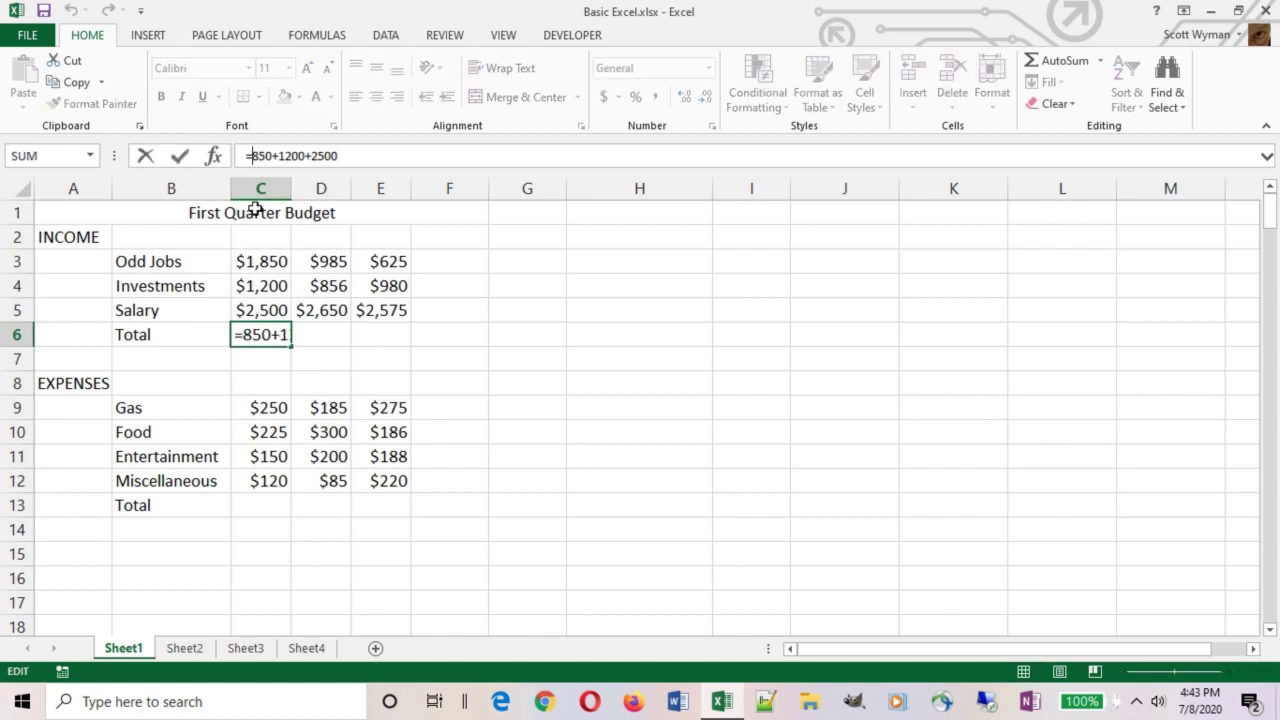
text(1)
key(Return)
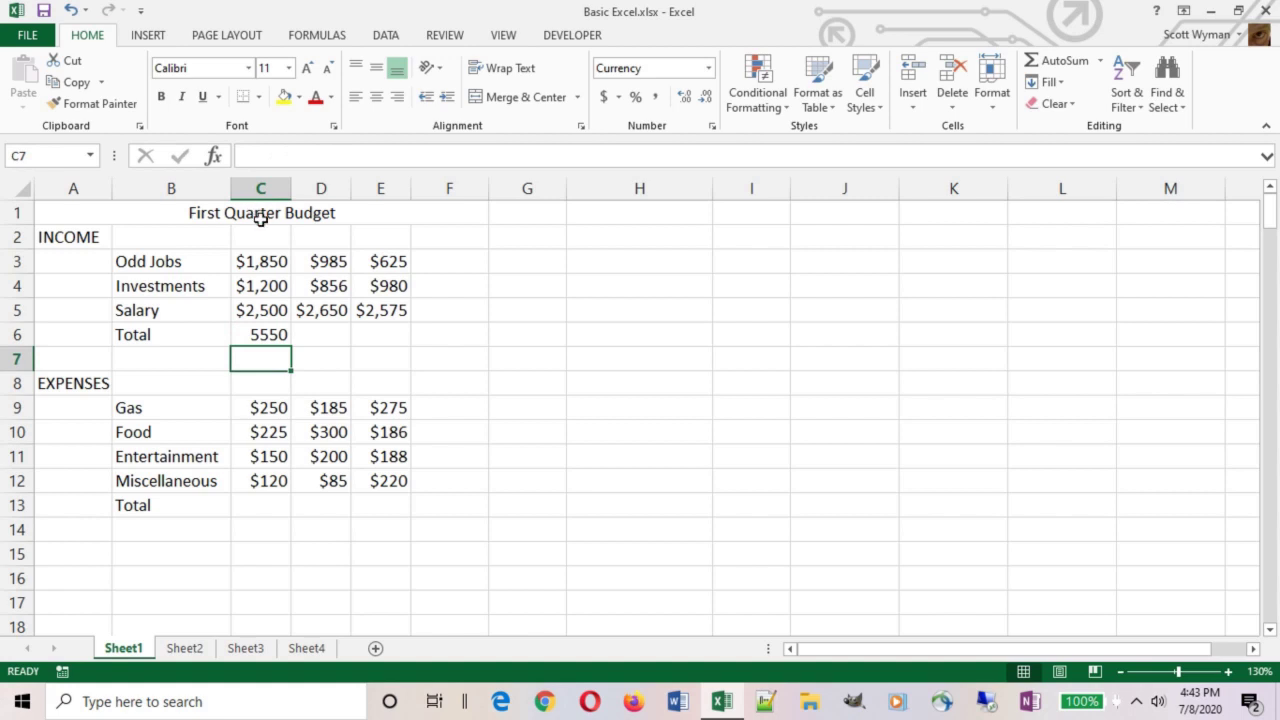
Delete the hard-coded total from C6
click(257, 261)
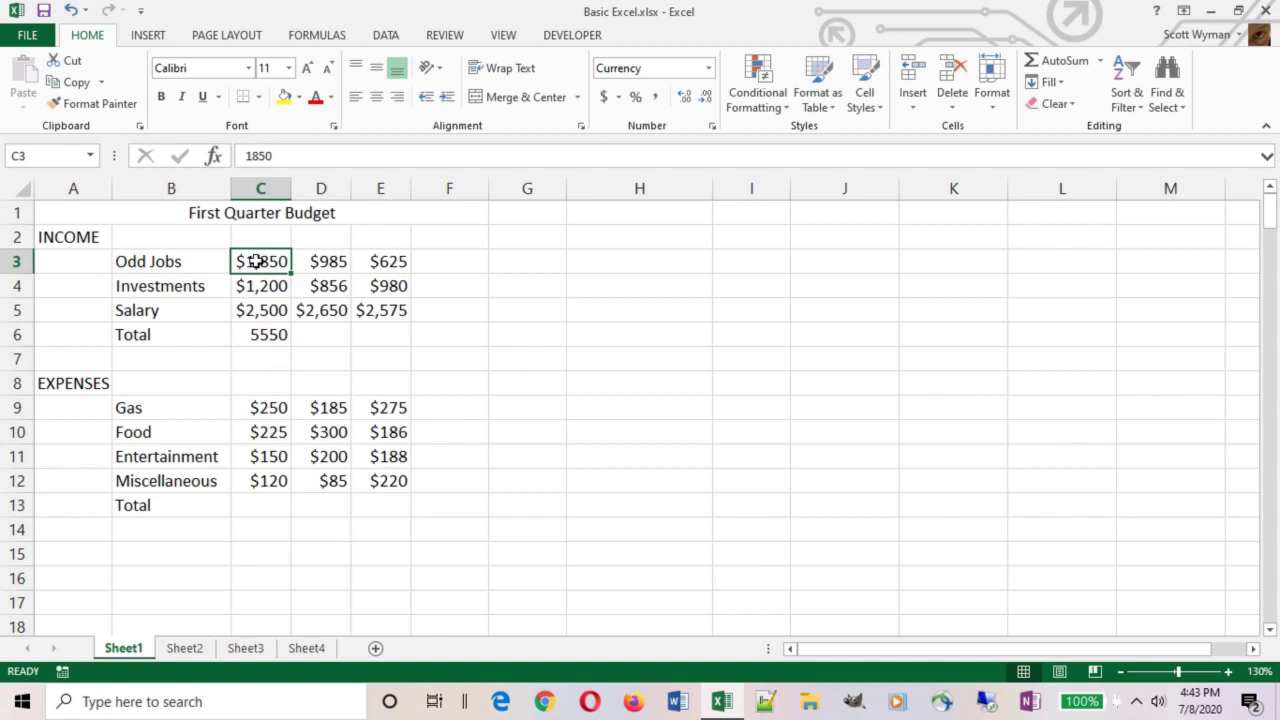
click(257, 339)
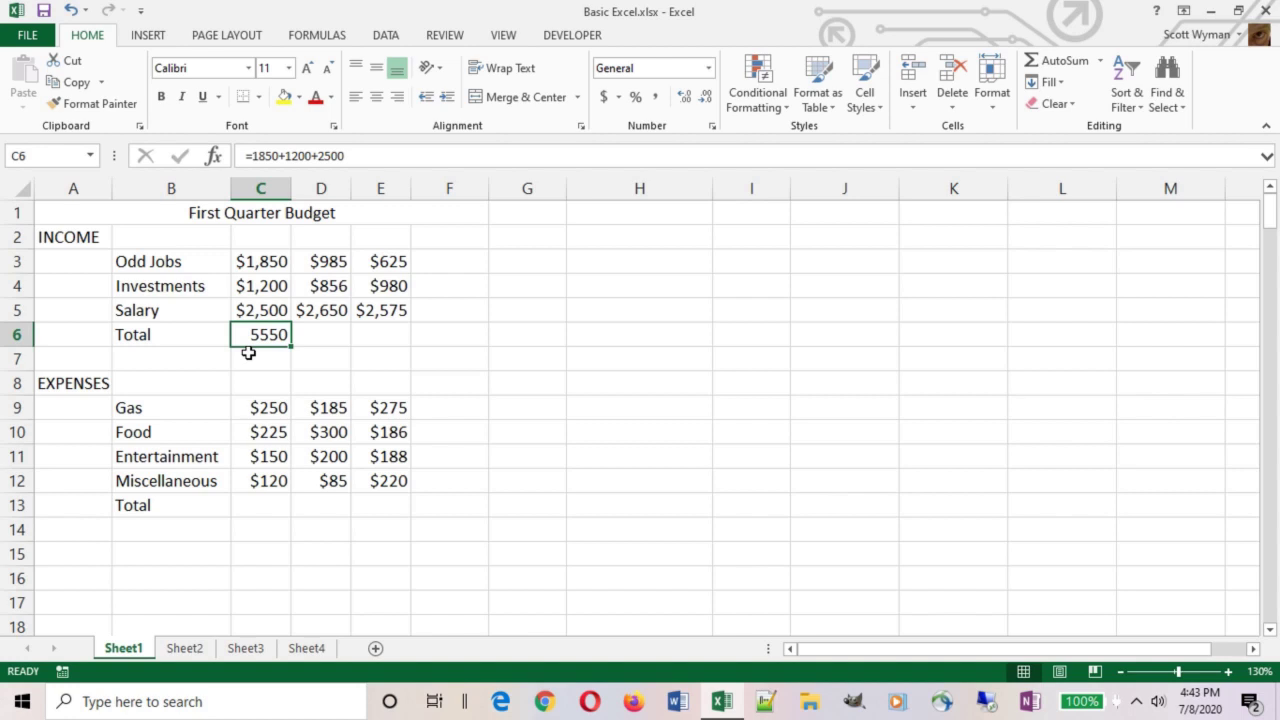
key(Delete)
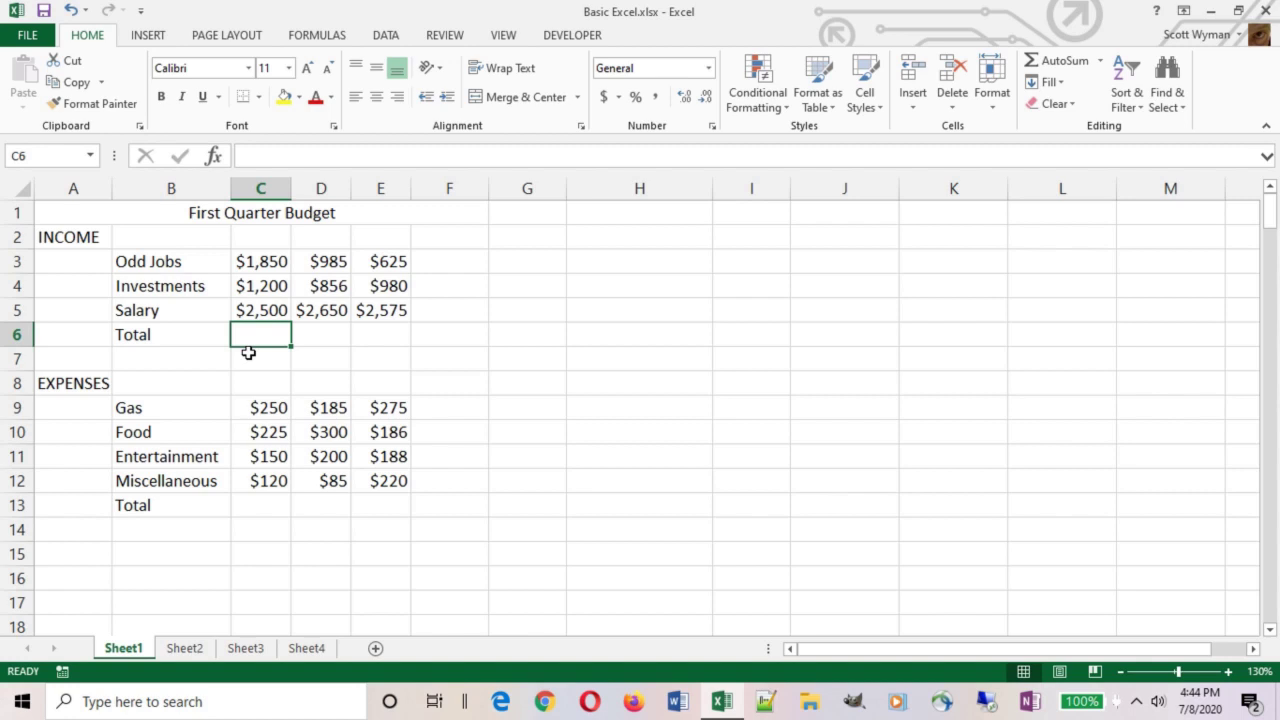
Type =c3+c4+c5 in C6 to add the Odd Jobs, Investments and Salary cells
click(257, 260)
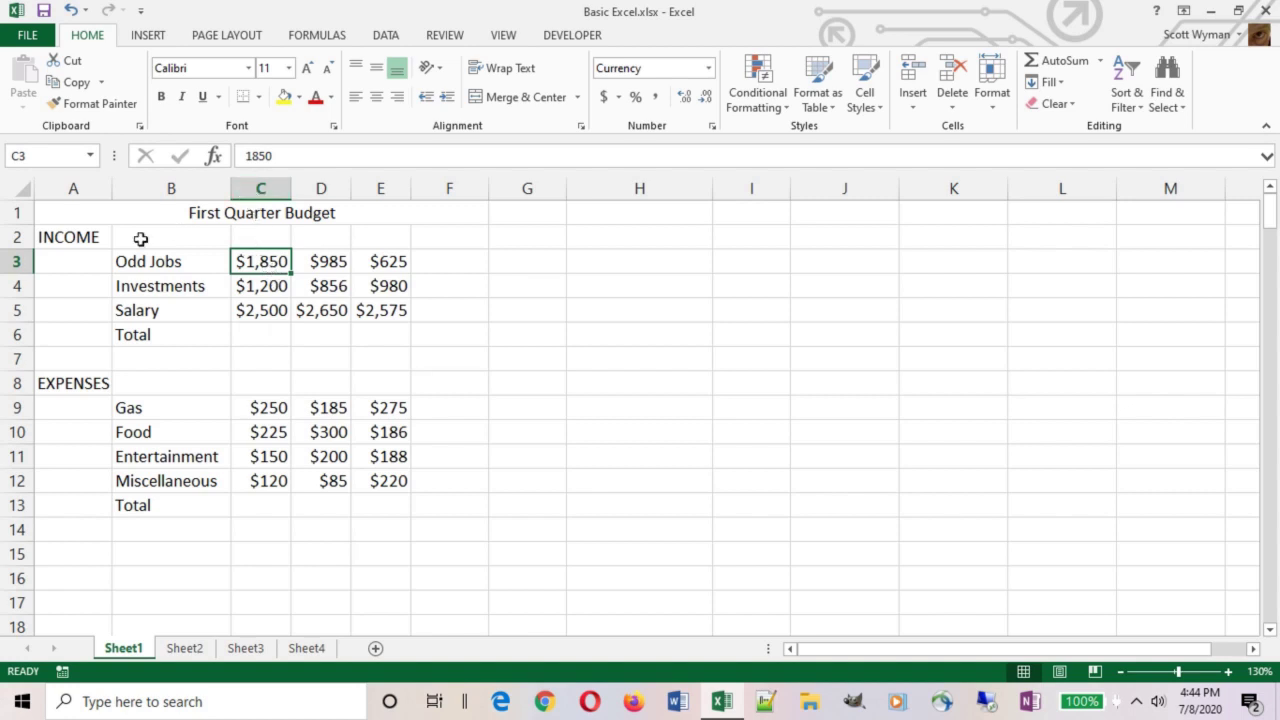
click(246, 291)
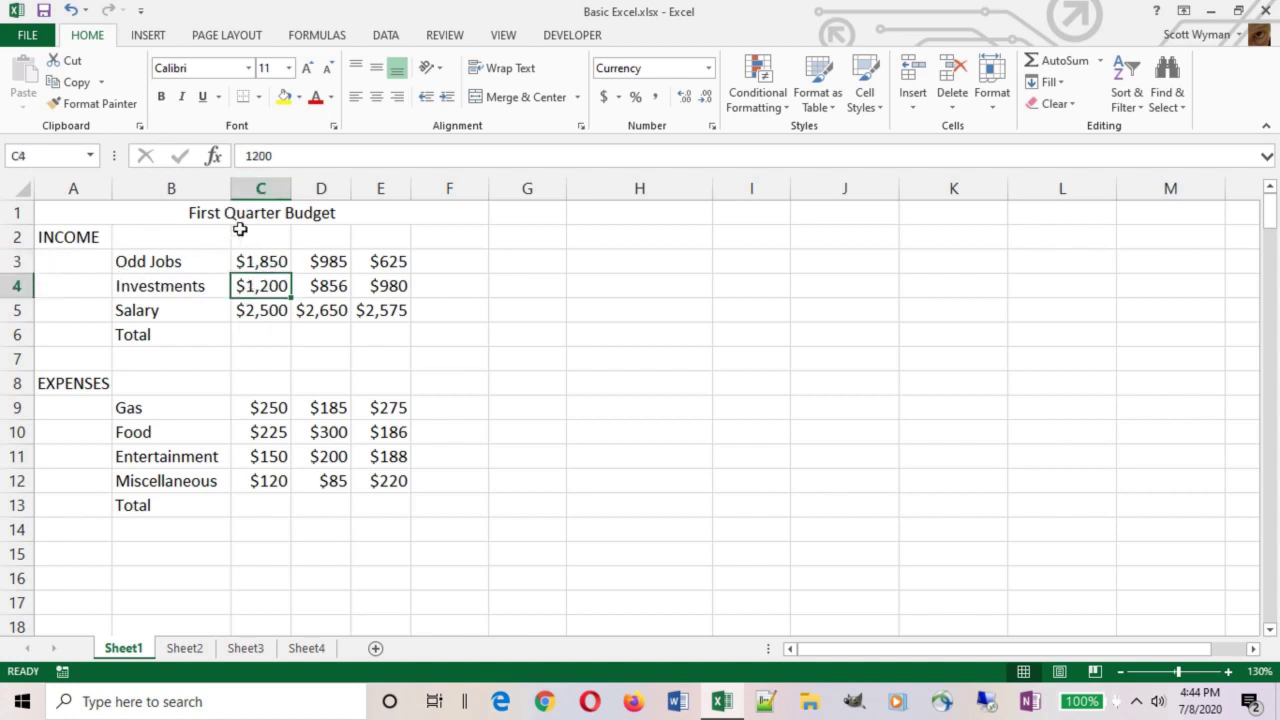
click(262, 308)
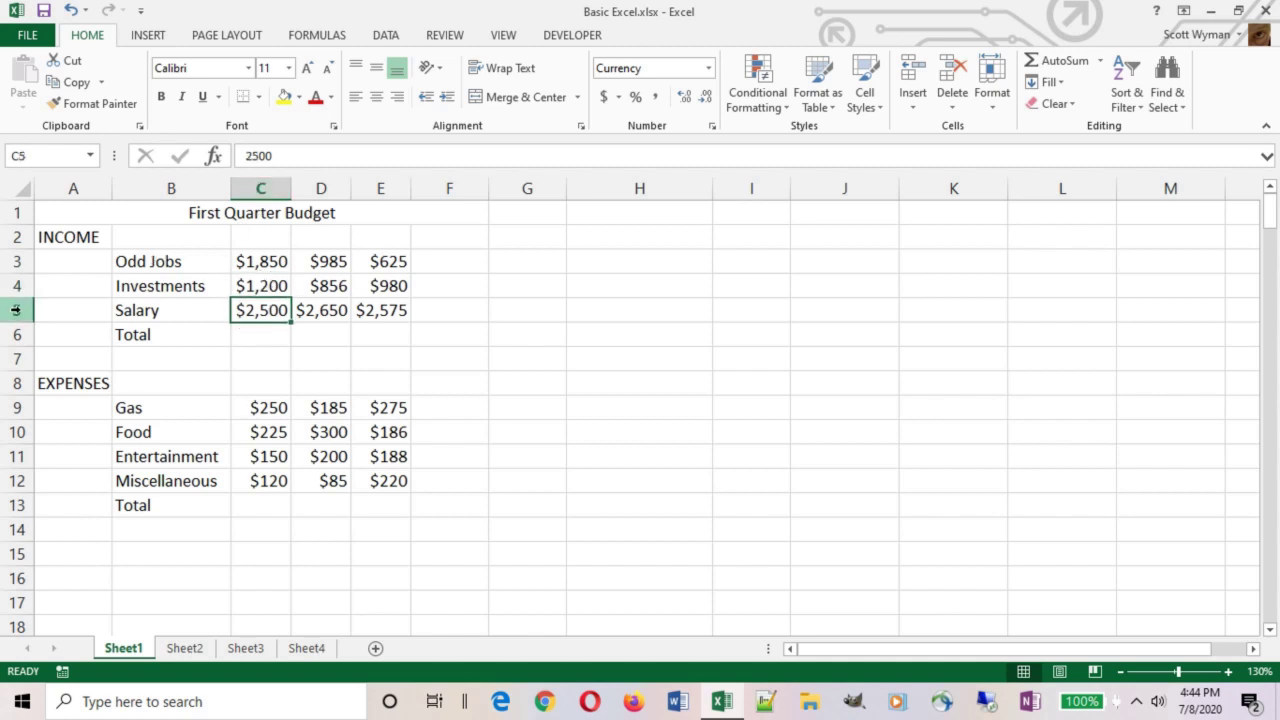
click(251, 339)
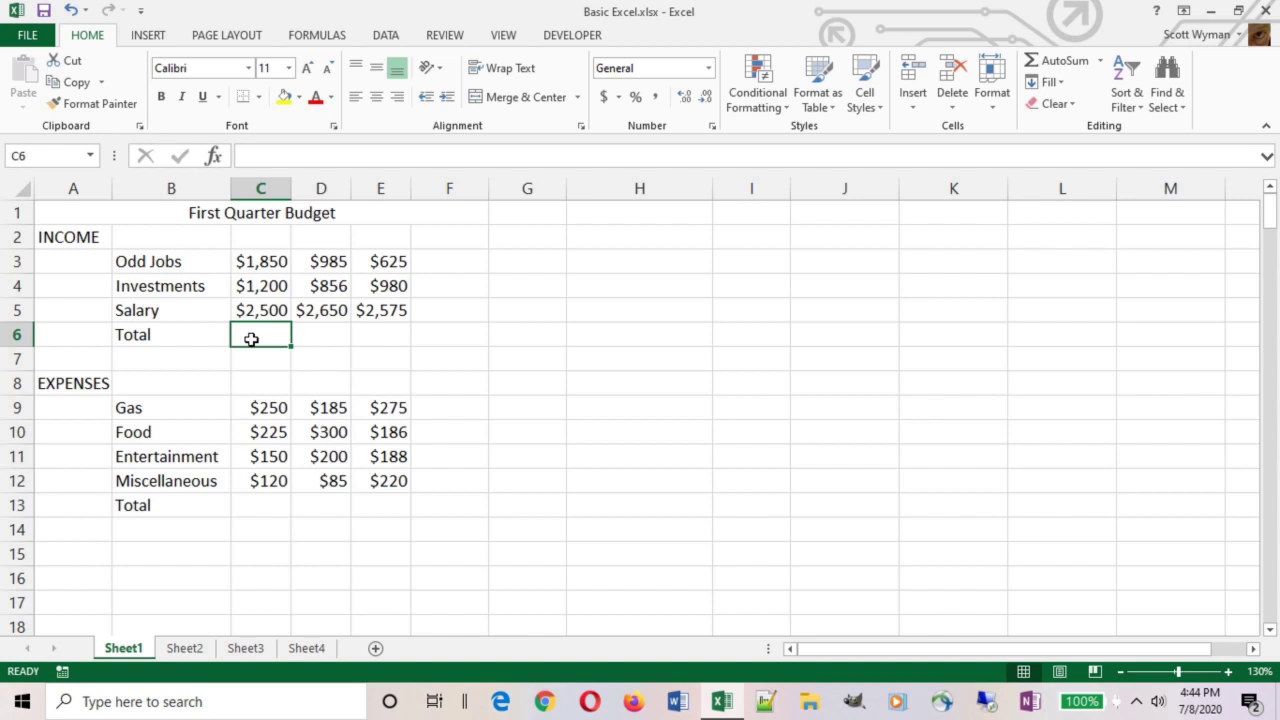
text(=)
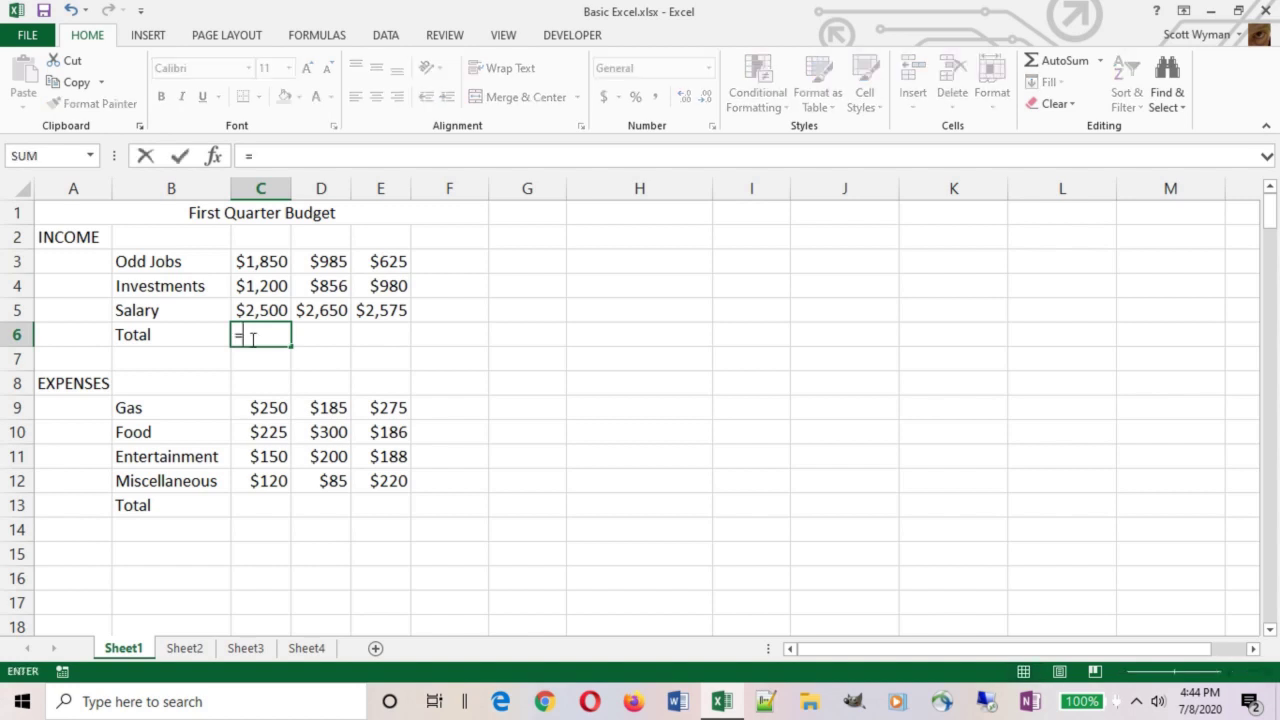
text(c3+)
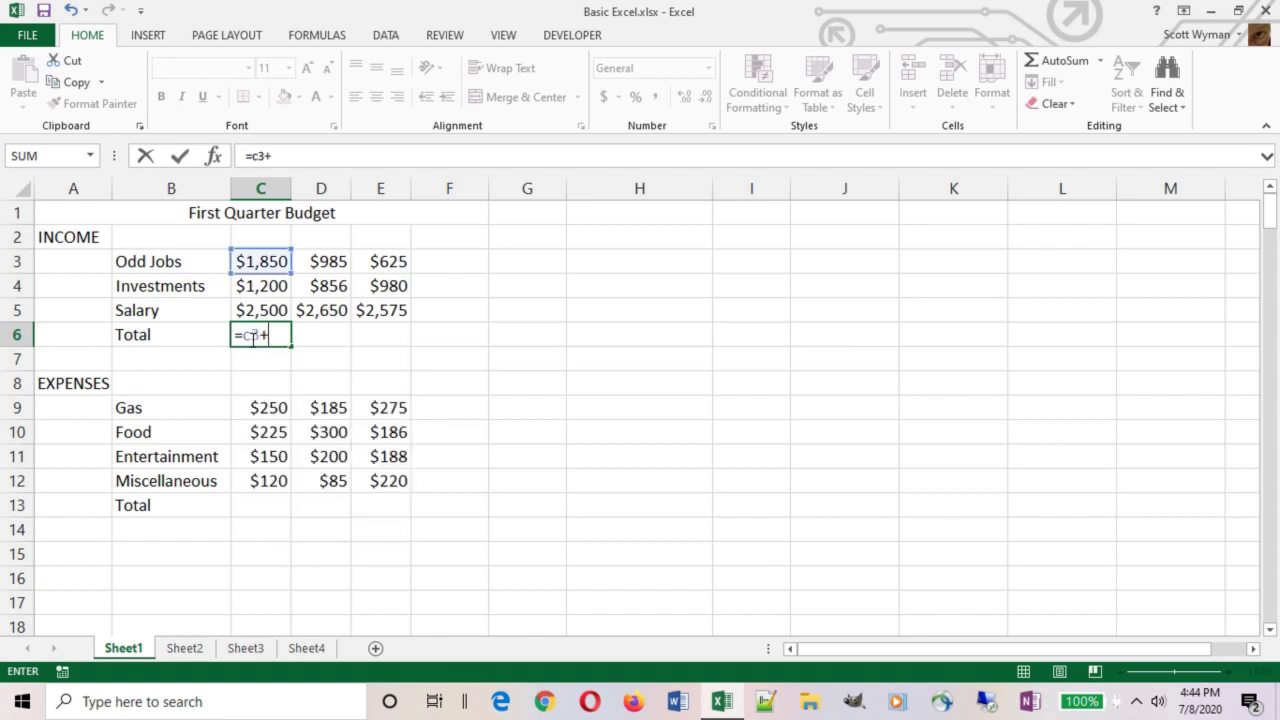
text(c4+c5)
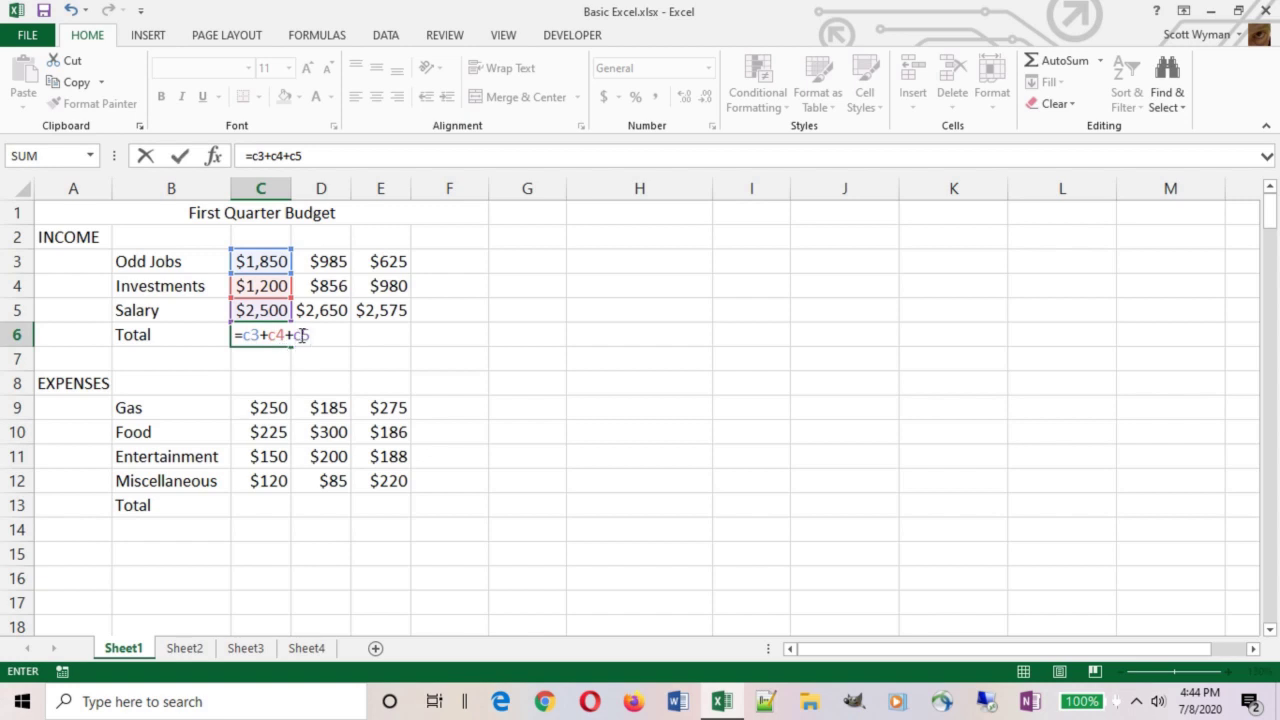
Commit =C3+C4+C5 in C6, then set Odd Jobs in C3 back to 850
click(180, 157)
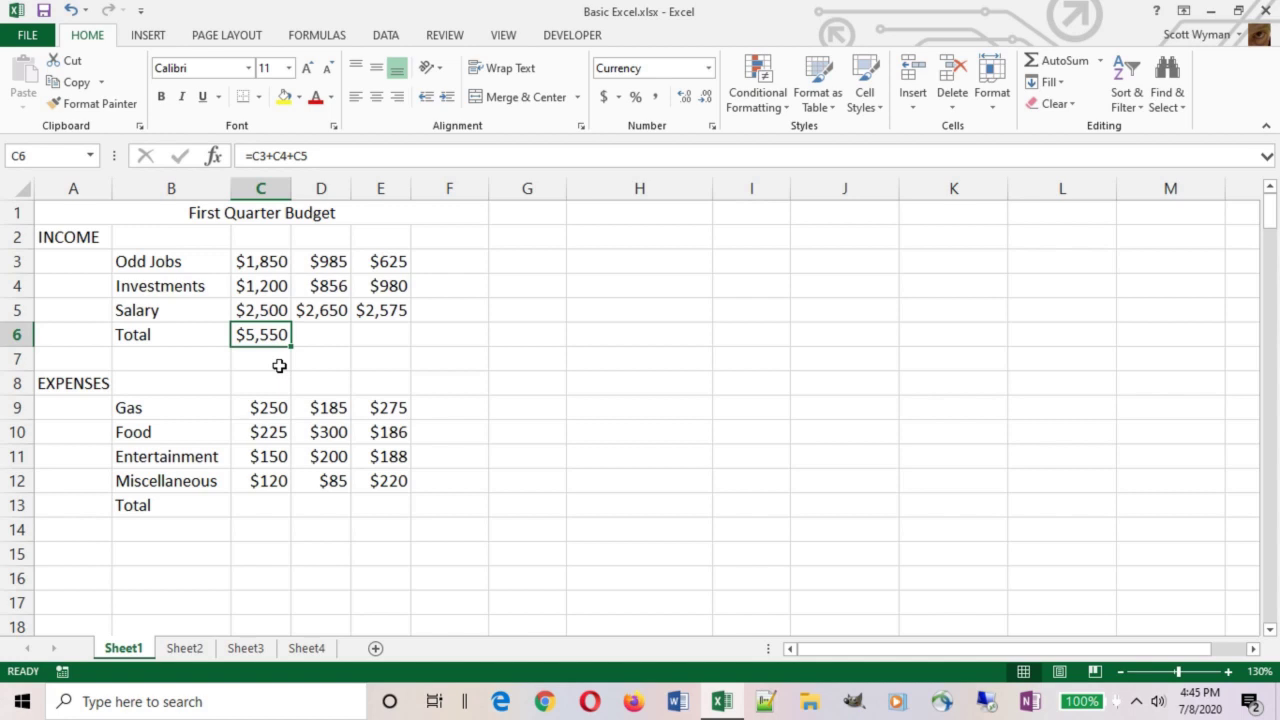
click(256, 261)
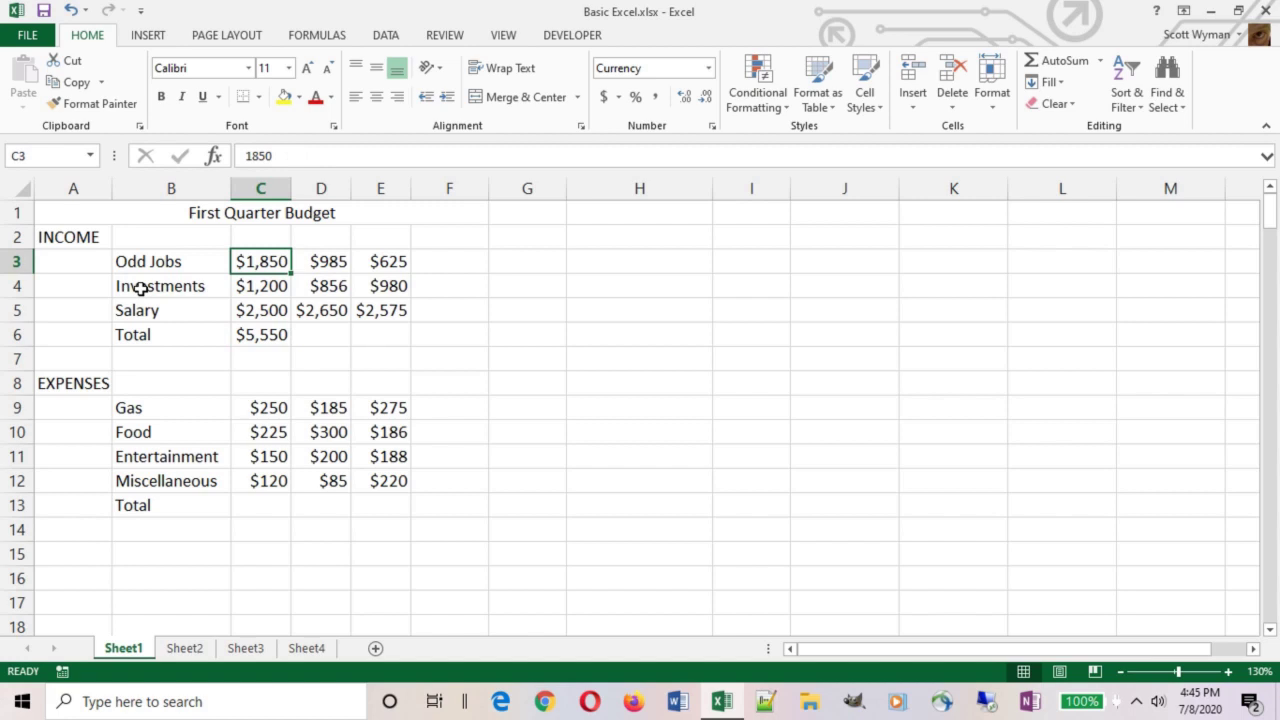
text(850)
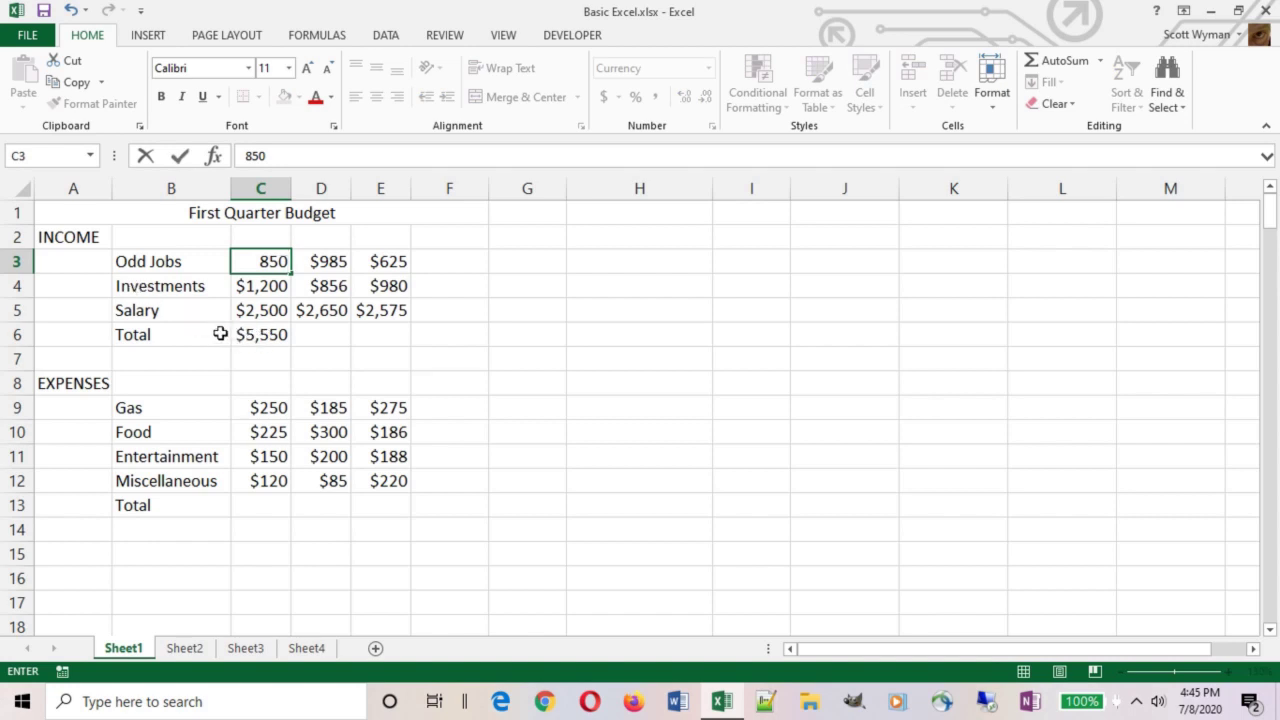
key(Down)
key(Down)
key(Down)
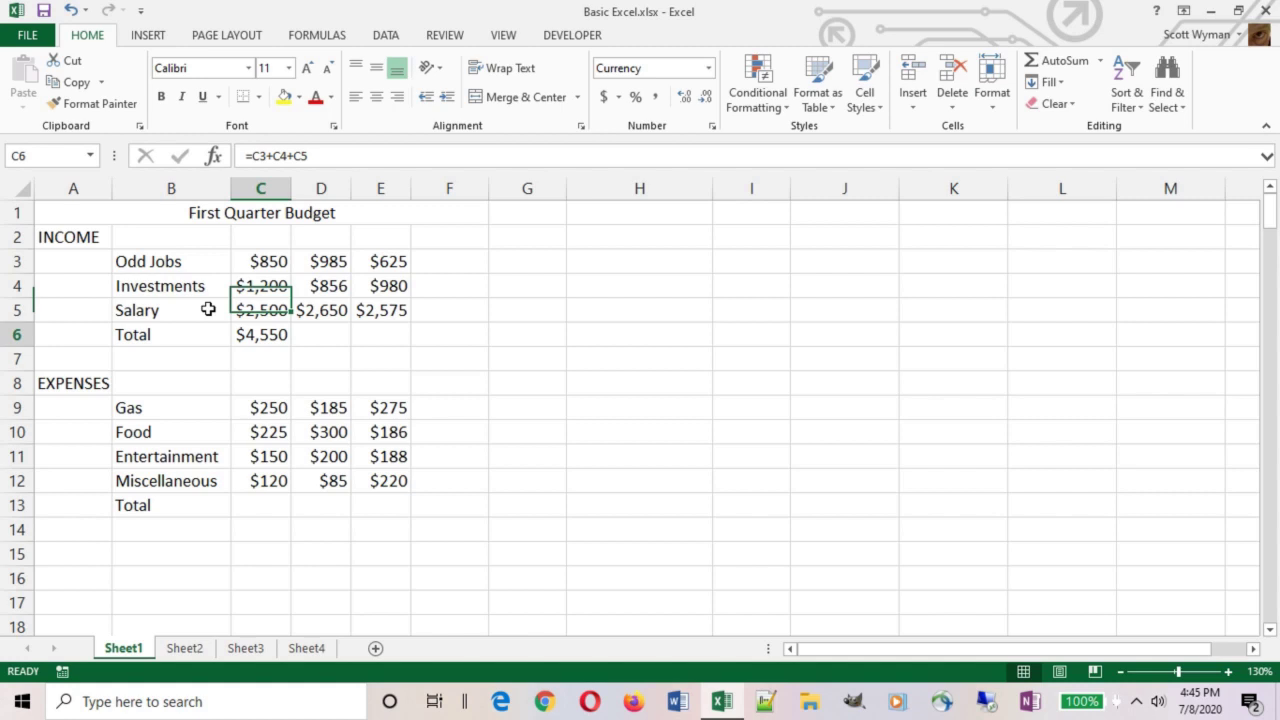
Clear the =C3+C4+C5 formula from cell C6
click(256, 334)
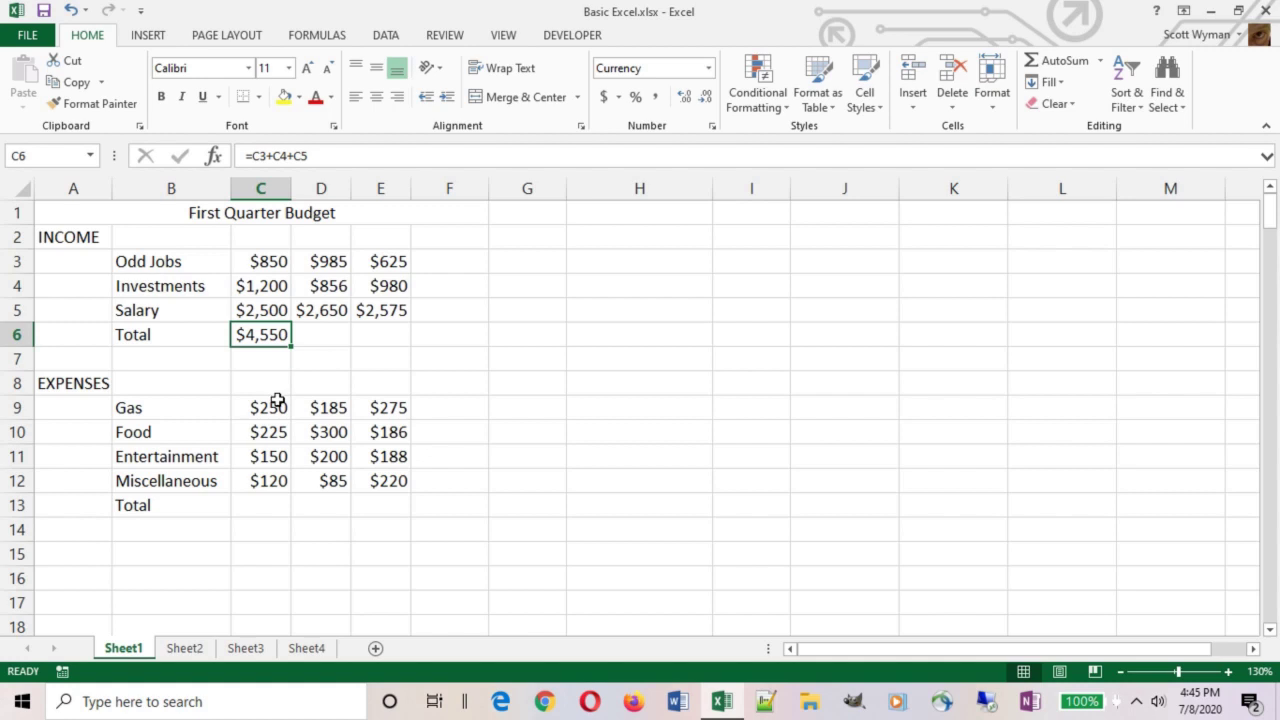
key(Delete)
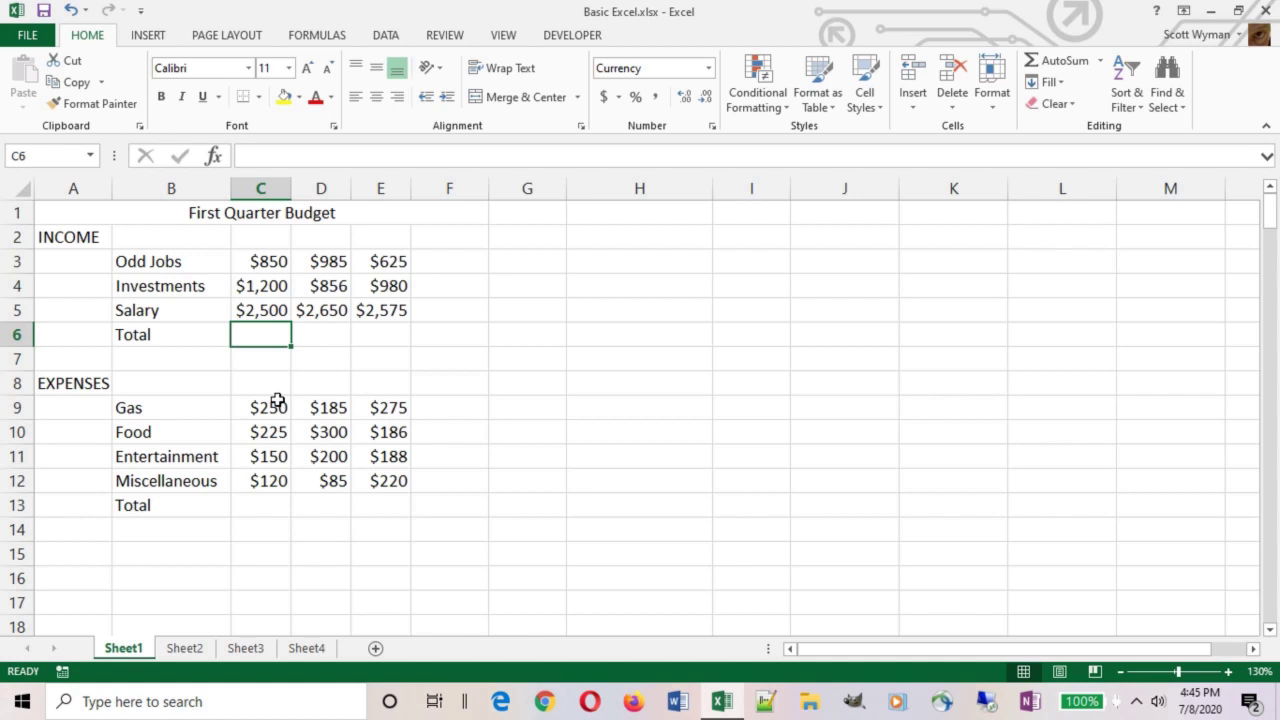
Start =SUM( in C6 after browsing the SUM-family suggestions and briefly trying SUMIF
text(=)
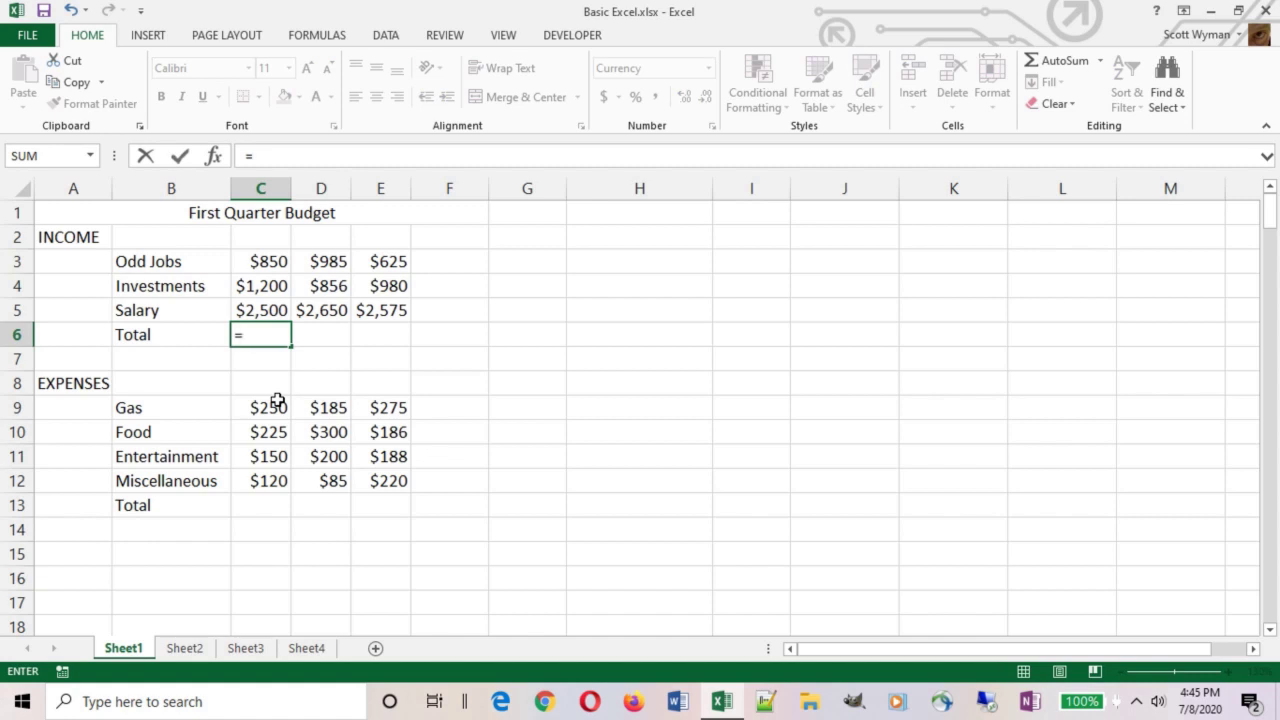
text(sum)
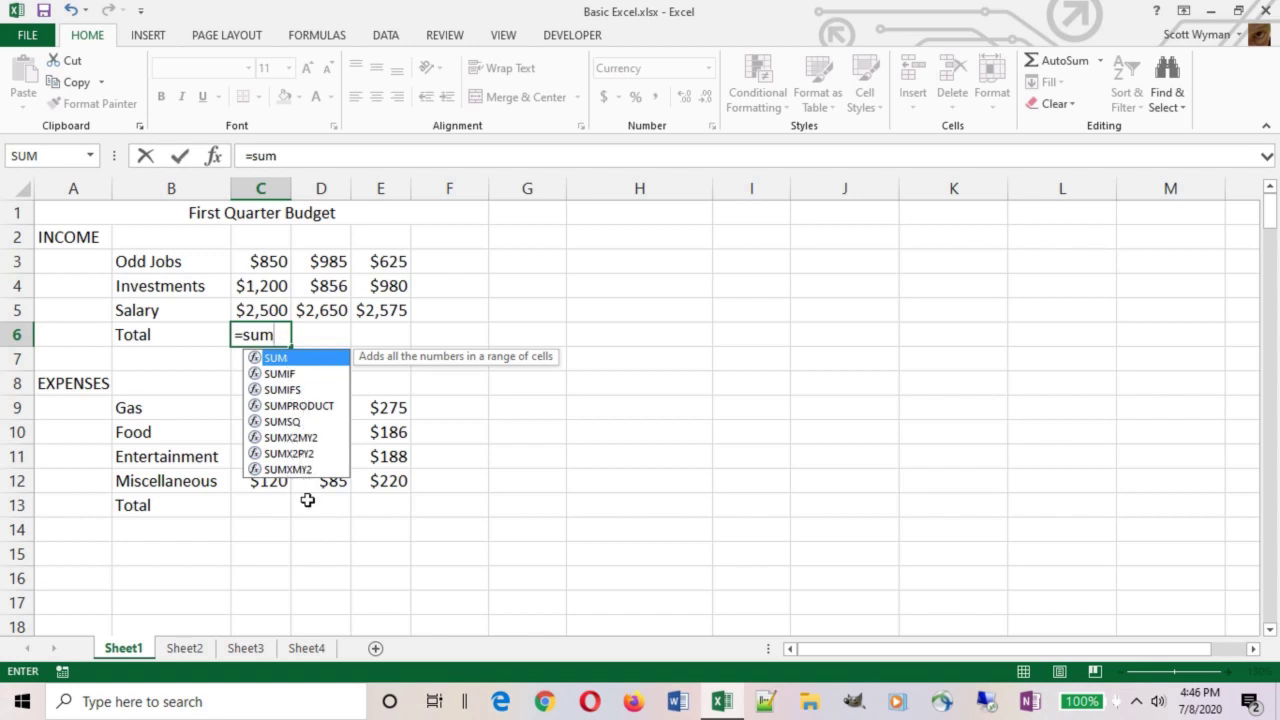
key(Down)
key(Down)
key(Down)
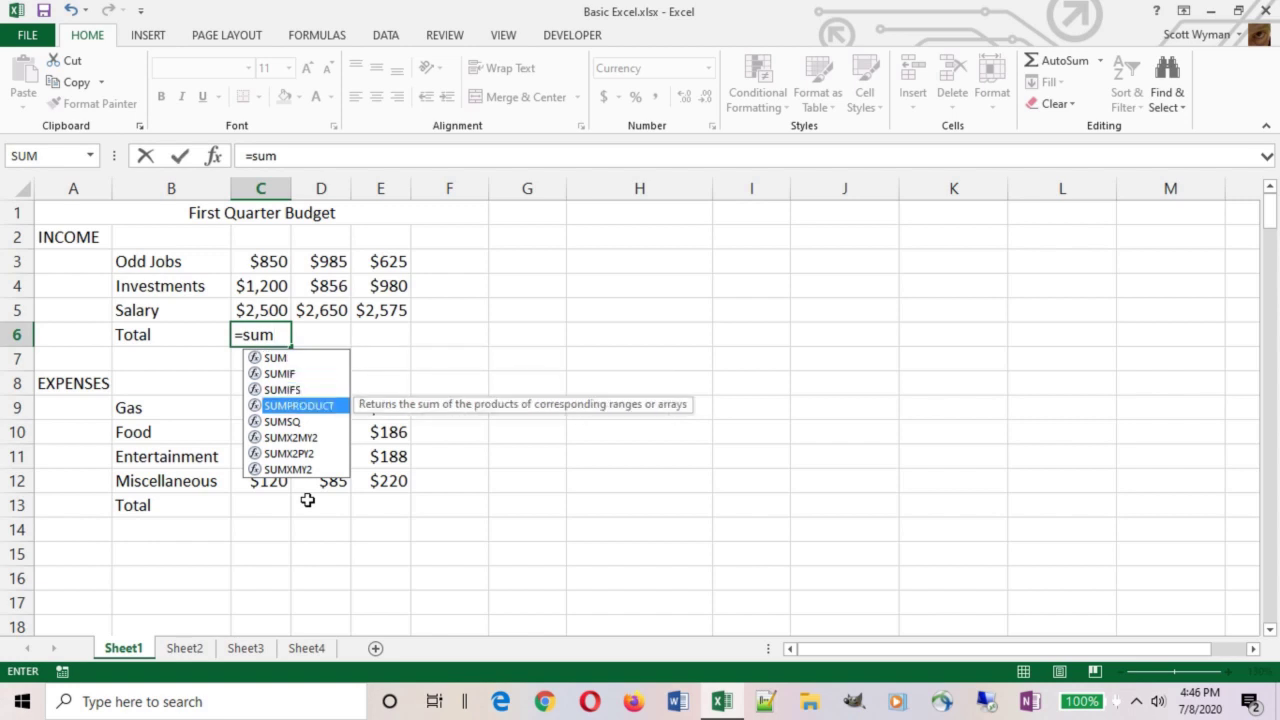
key(Down)
key(Down)
key(Down)
key(Up)
key(Up)
key(Up)
key(Up)
key(Up)
key(Up)
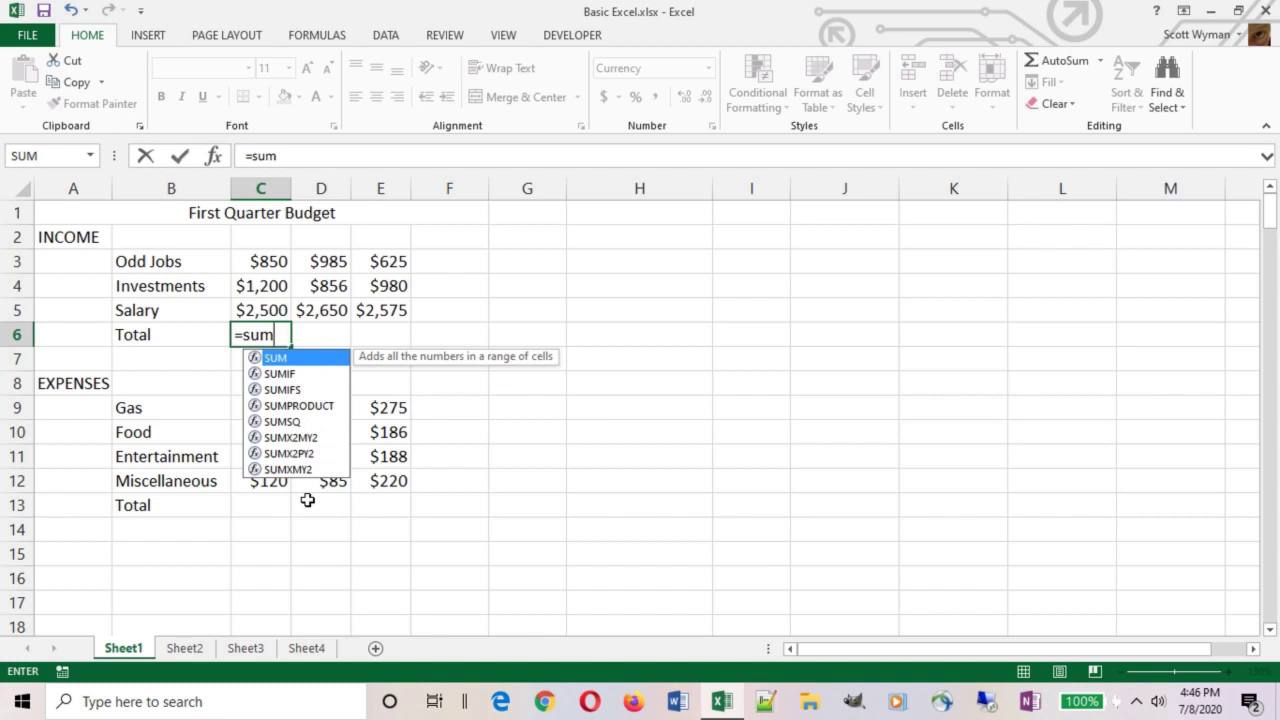
key(Tab)
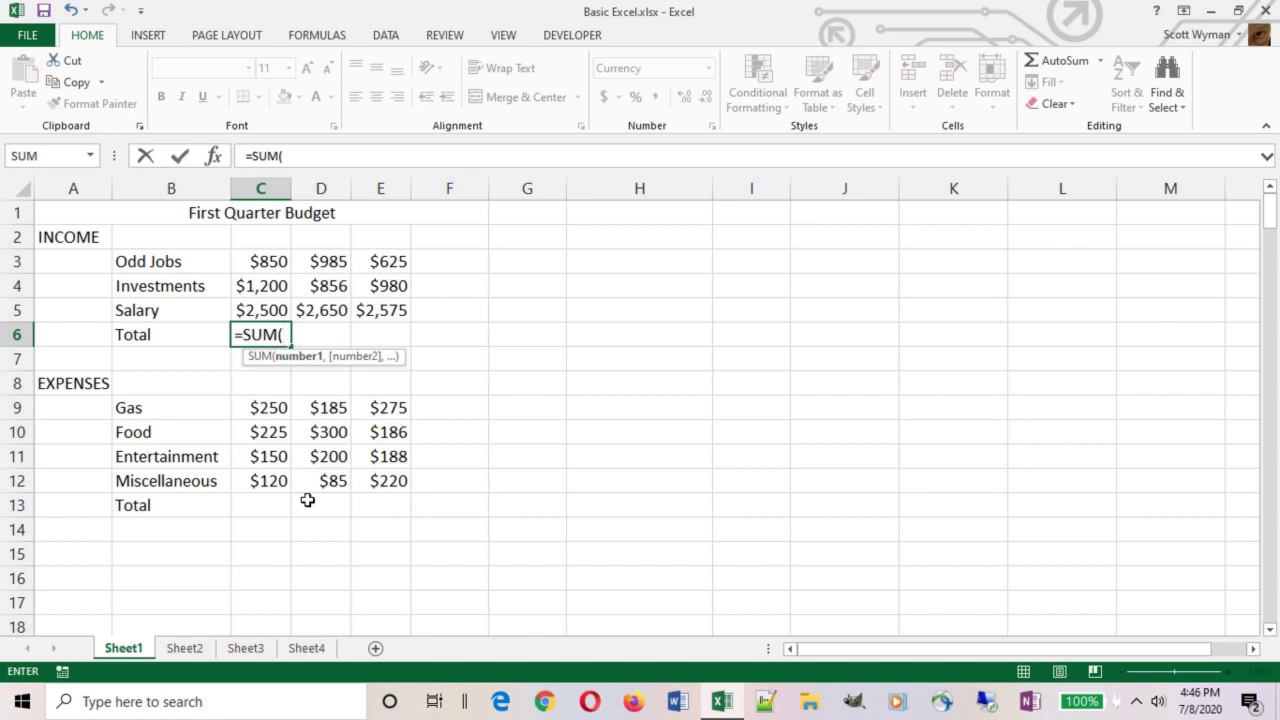
key(BackSpace)
key(BackSpace)
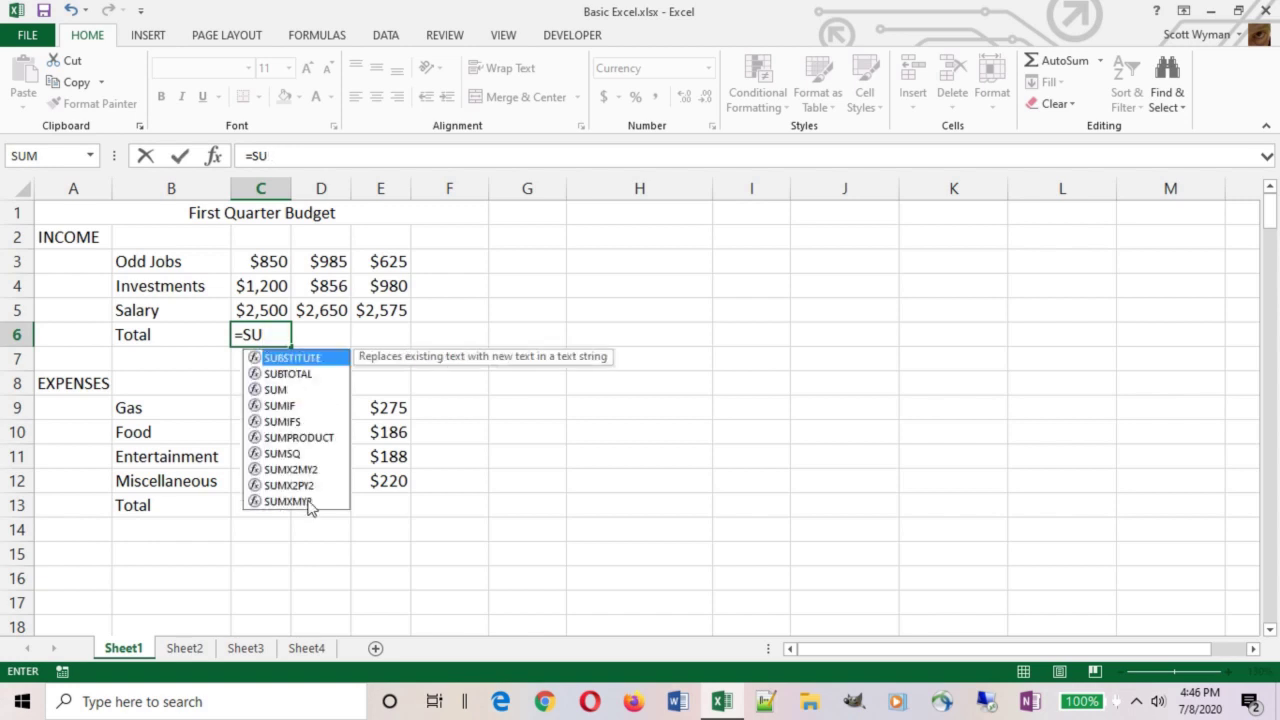
key(Down)
key(Down)
key(Down)
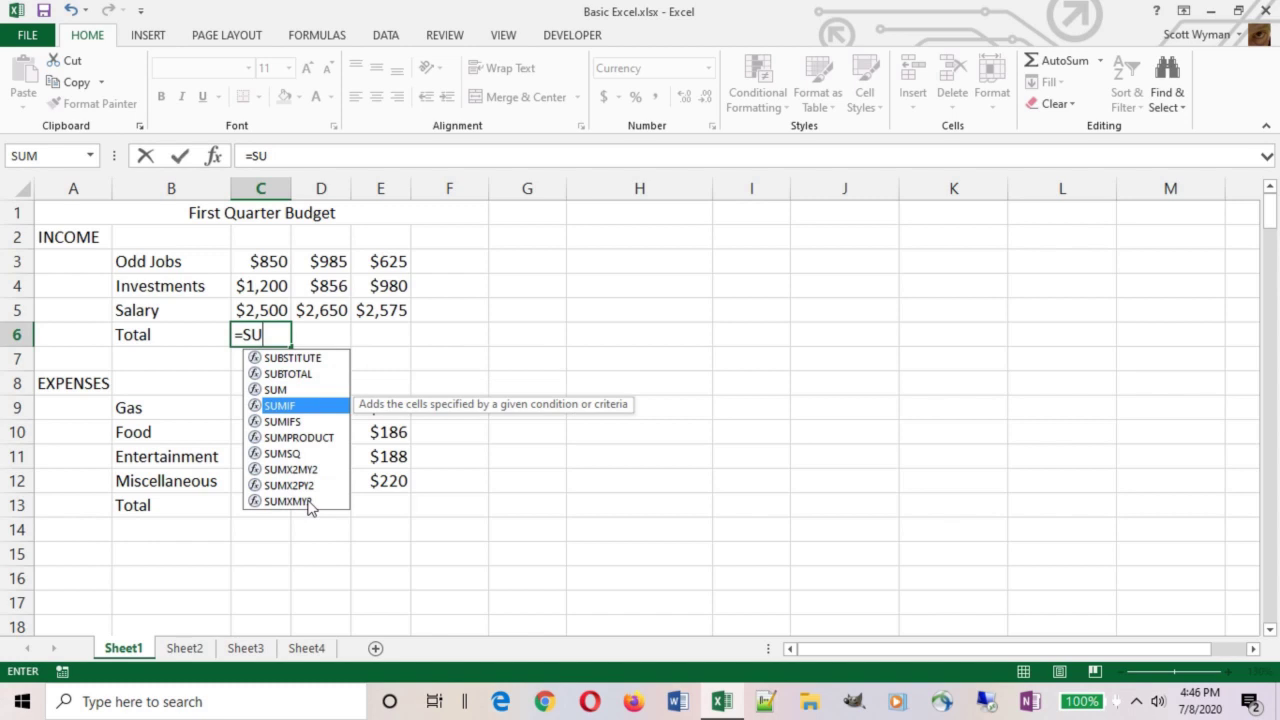
key(Tab)
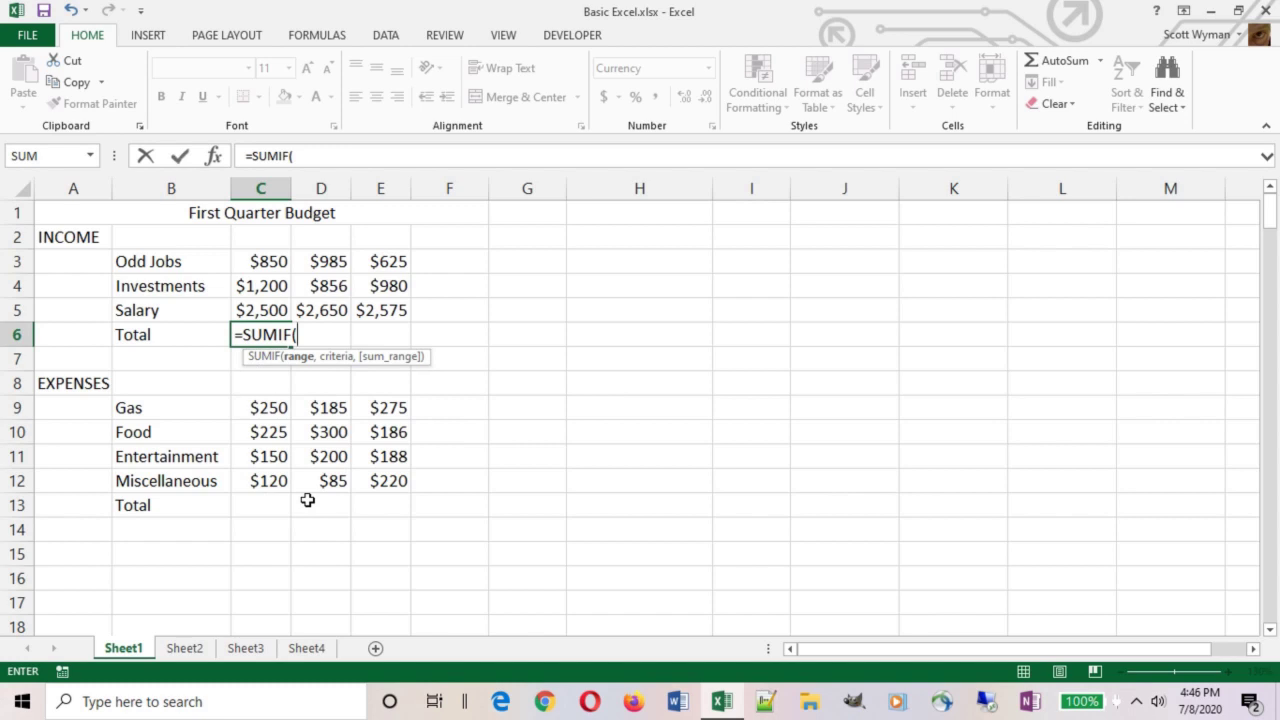
key(BackSpace)
key(BackSpace)
key(BackSpace)
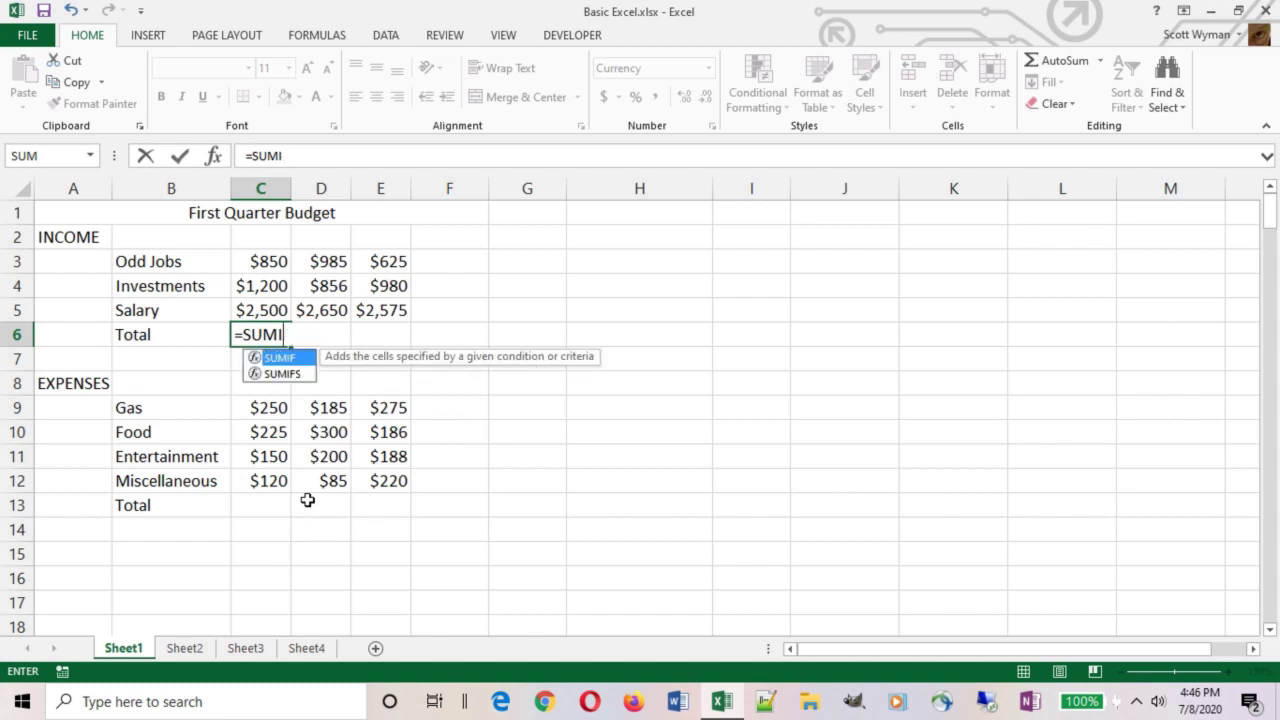
text(()
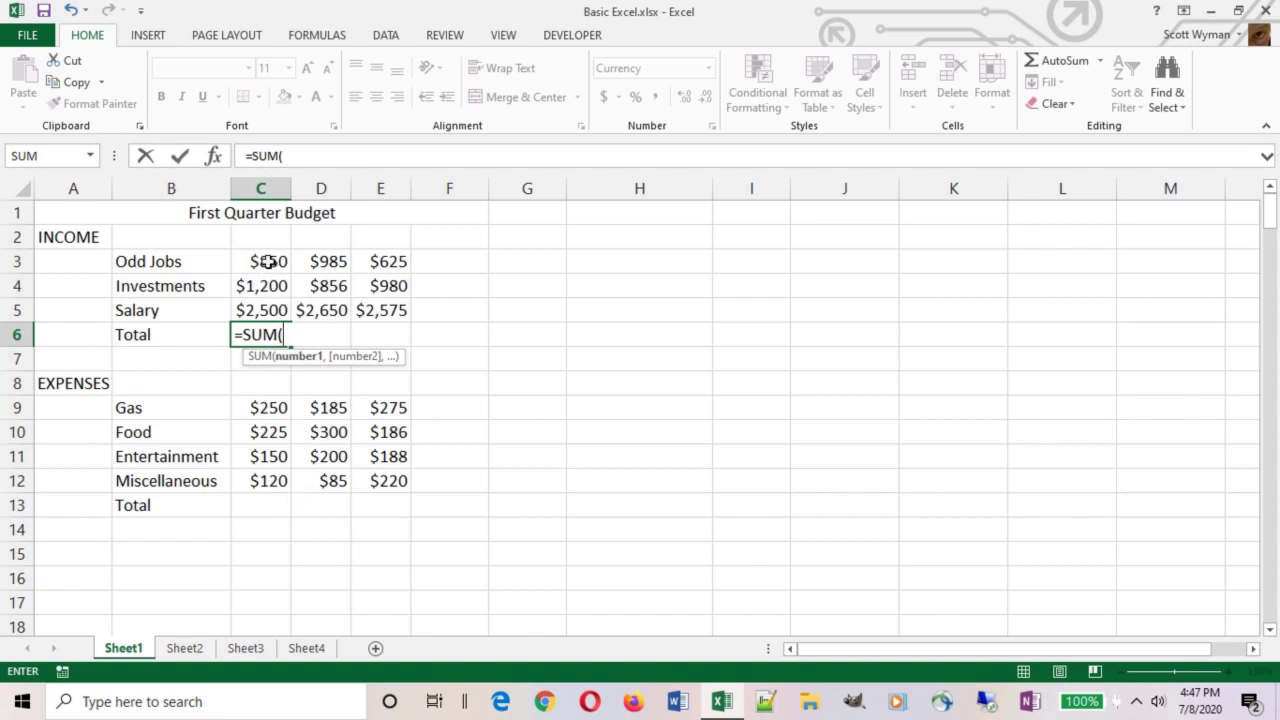
Complete and commit C6 as =SUM(C5,C4,C3), totalling $4,550
click(257, 313)
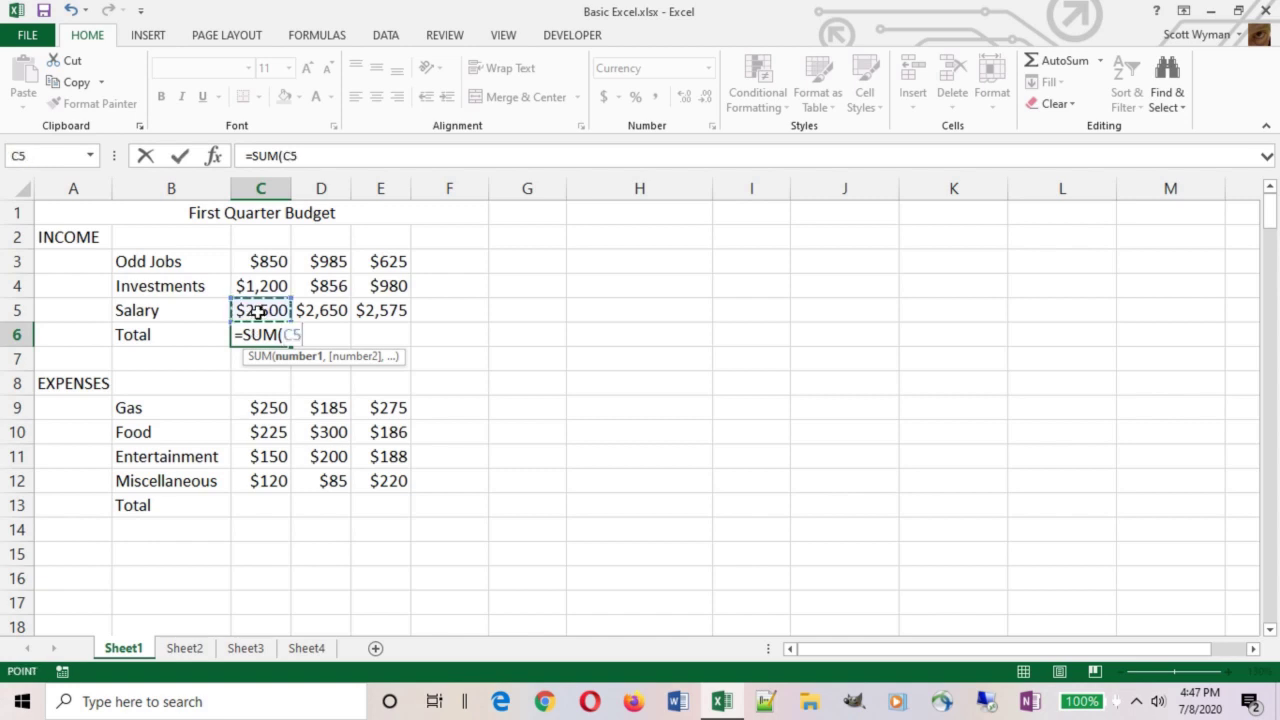
text(,)
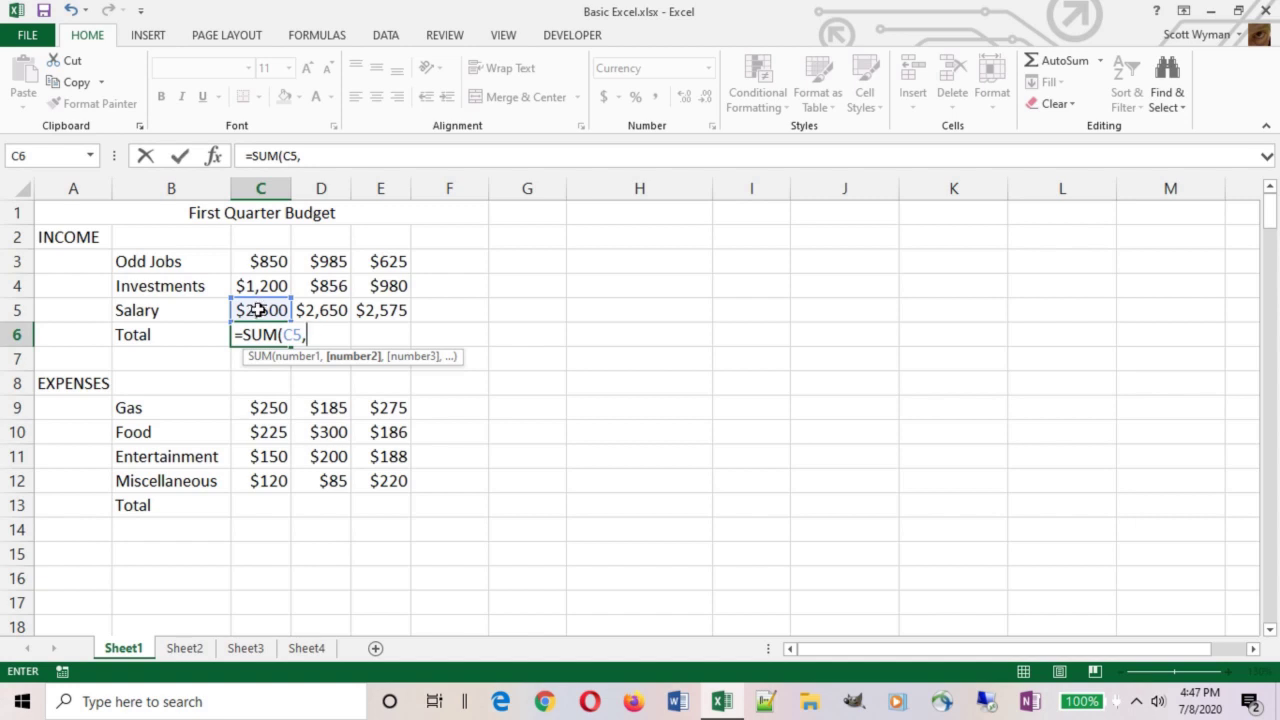
click(259, 290)
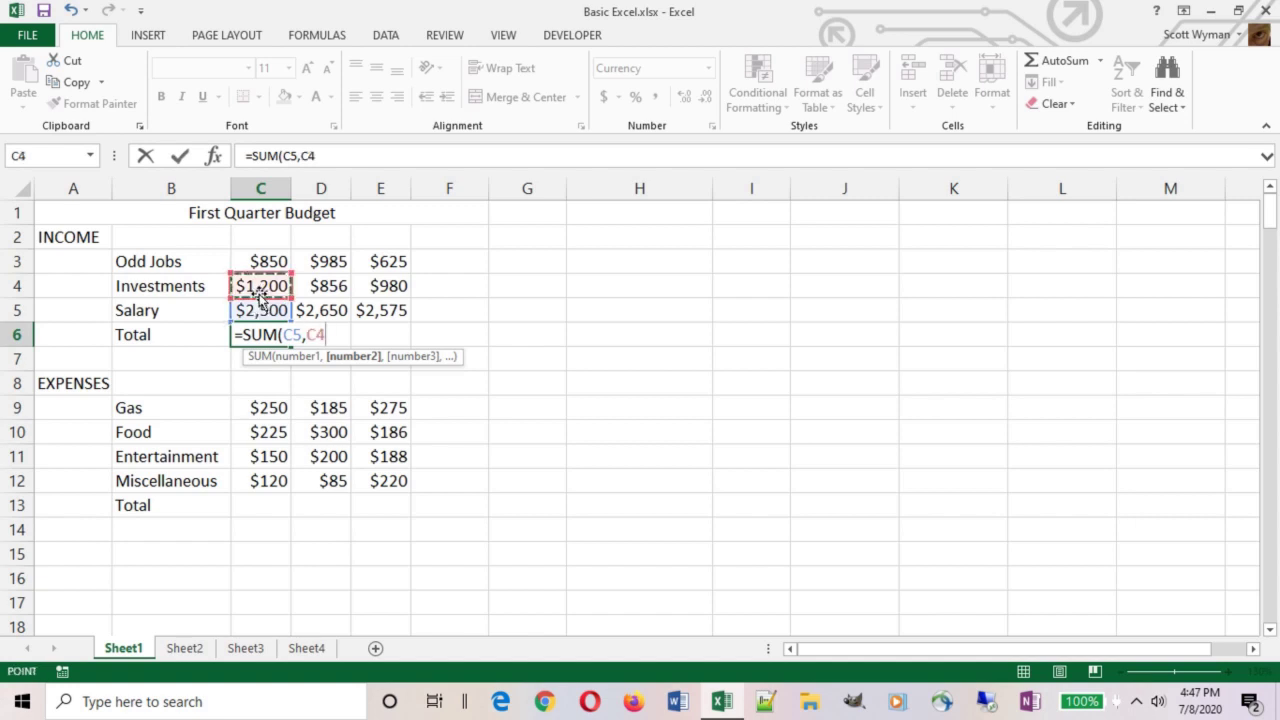
text(,)
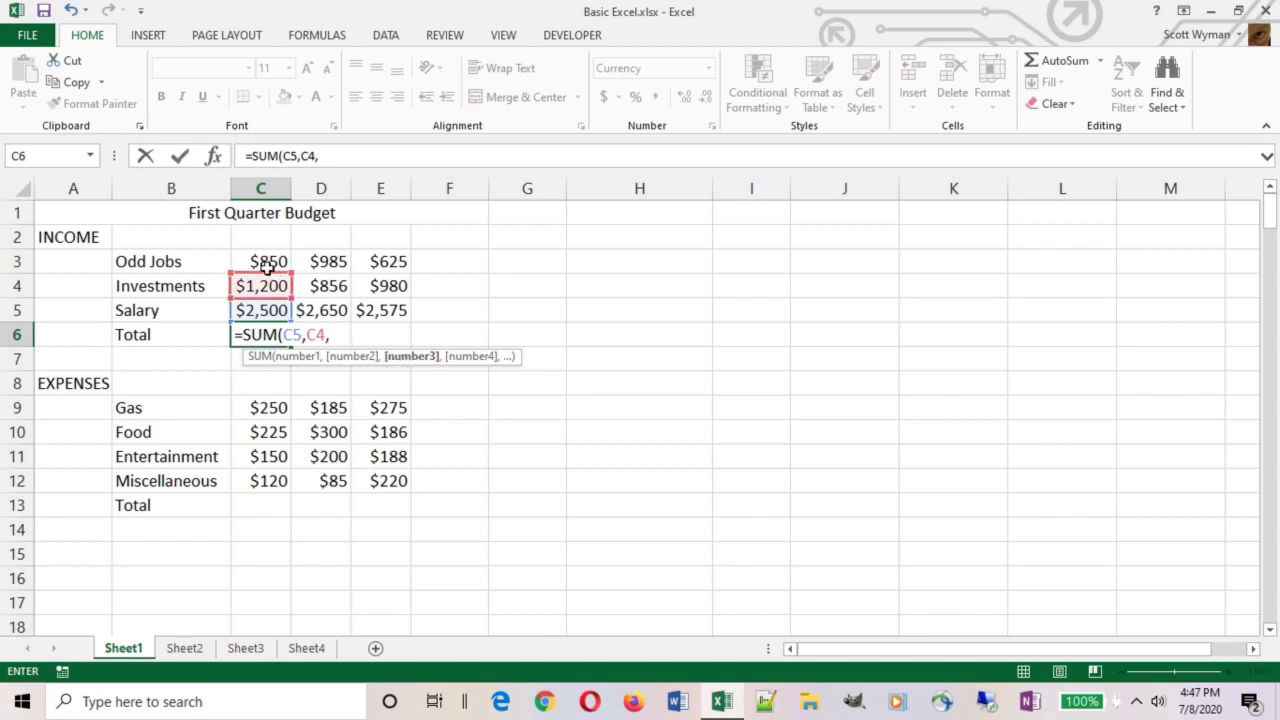
click(261, 259)
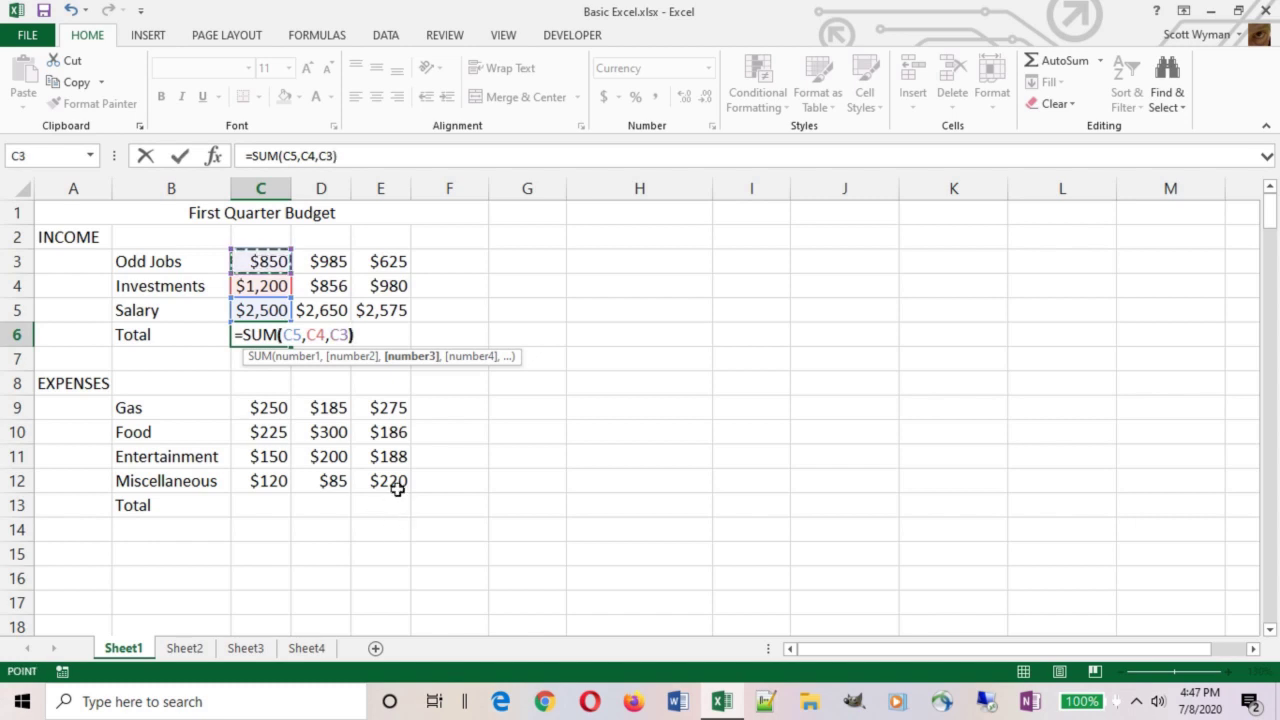
text())
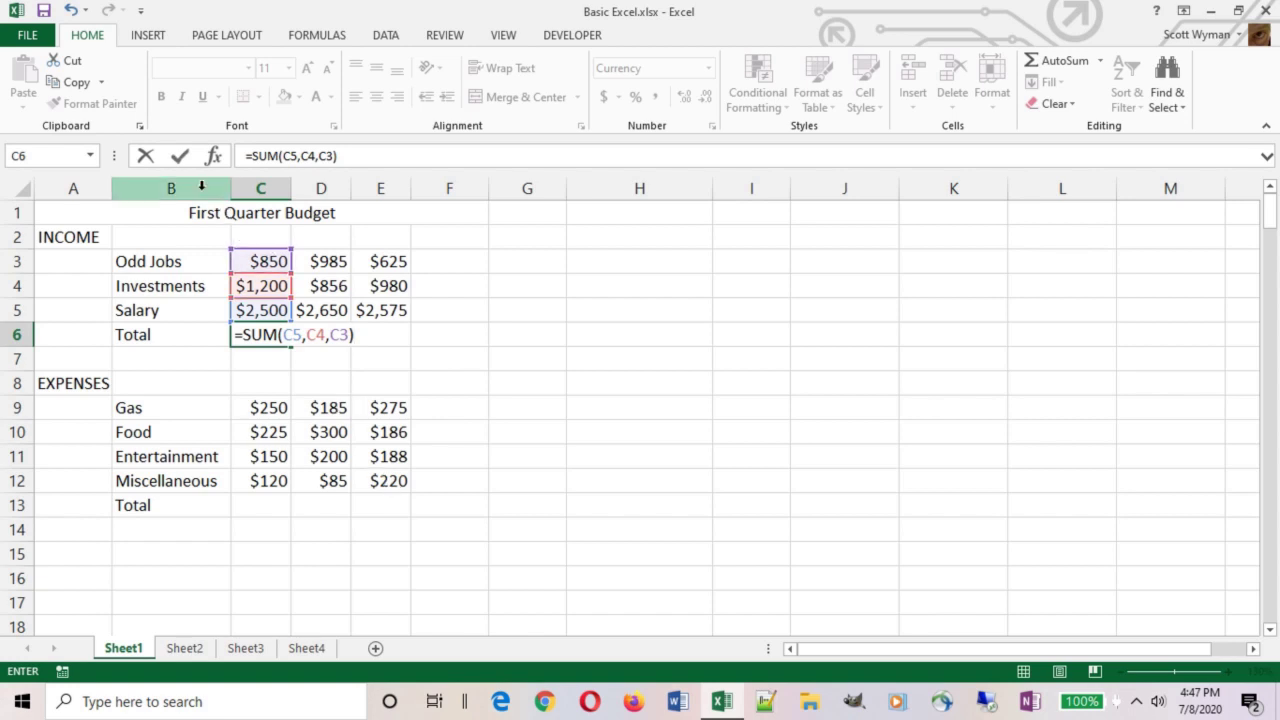
click(180, 158)
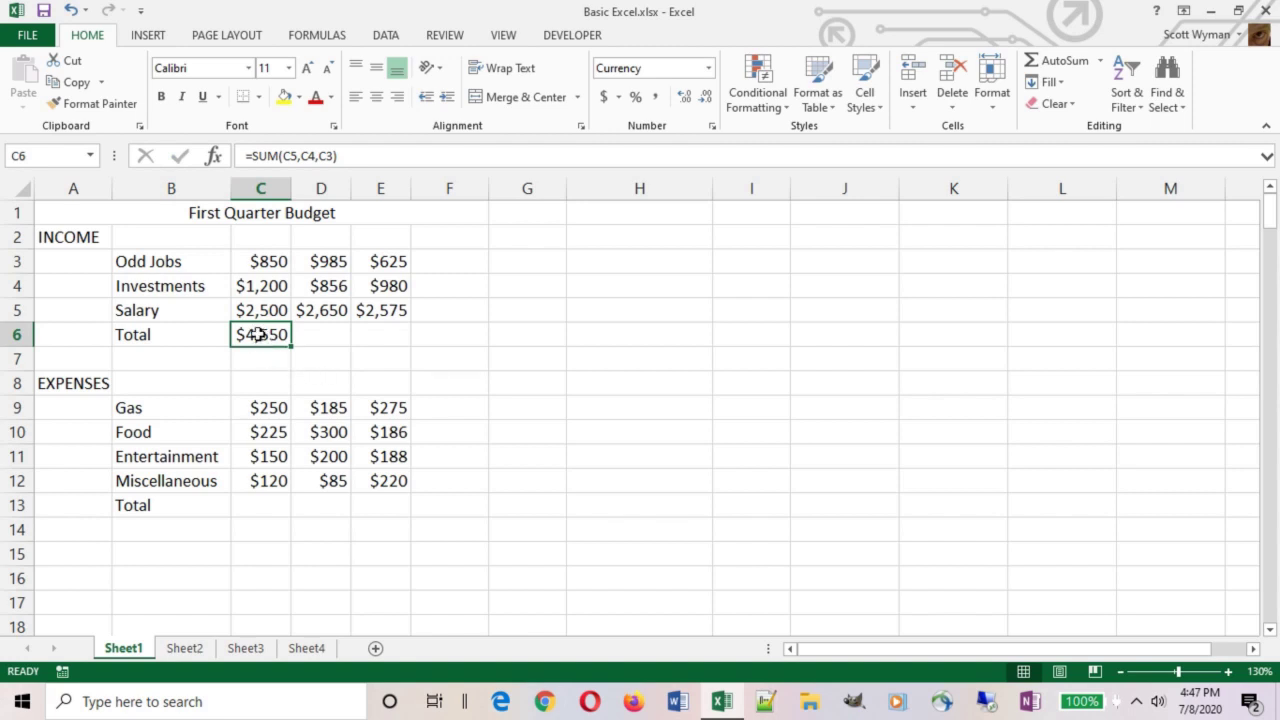
Re-enter and commit the C6 formula as =SUM(C4,C3,C5)
text(=)
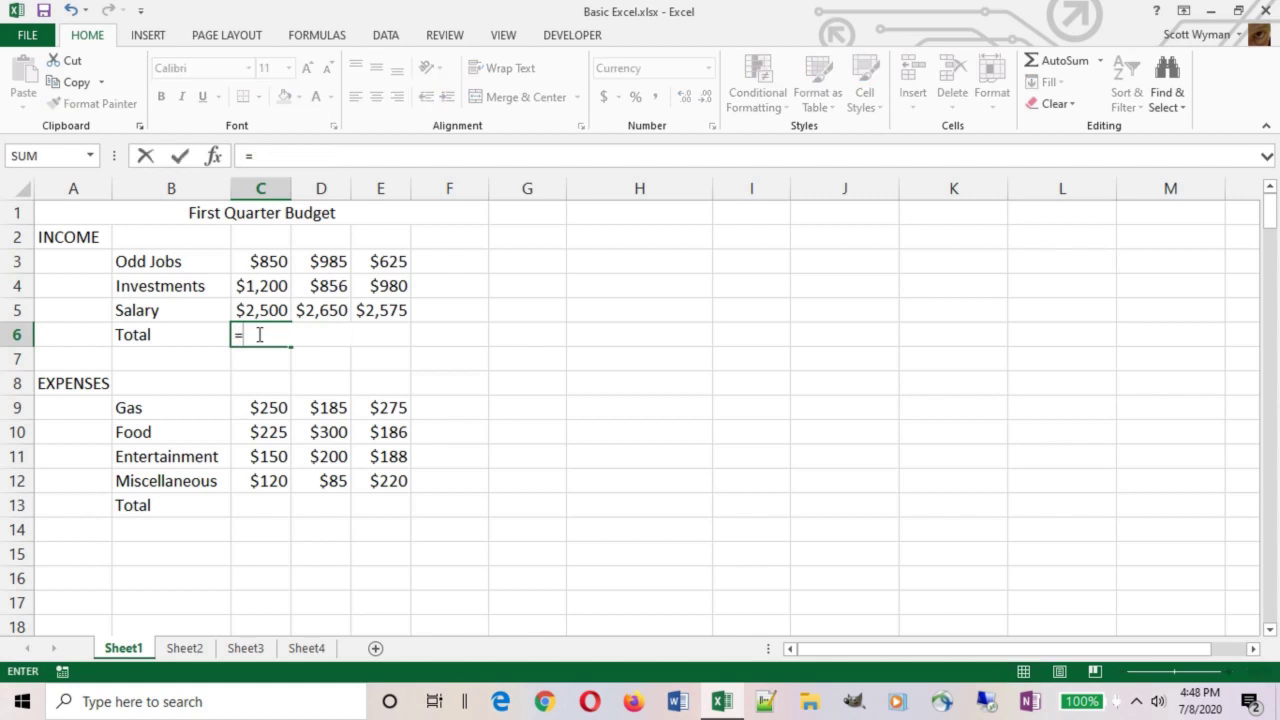
text(sum)
key(Tab)
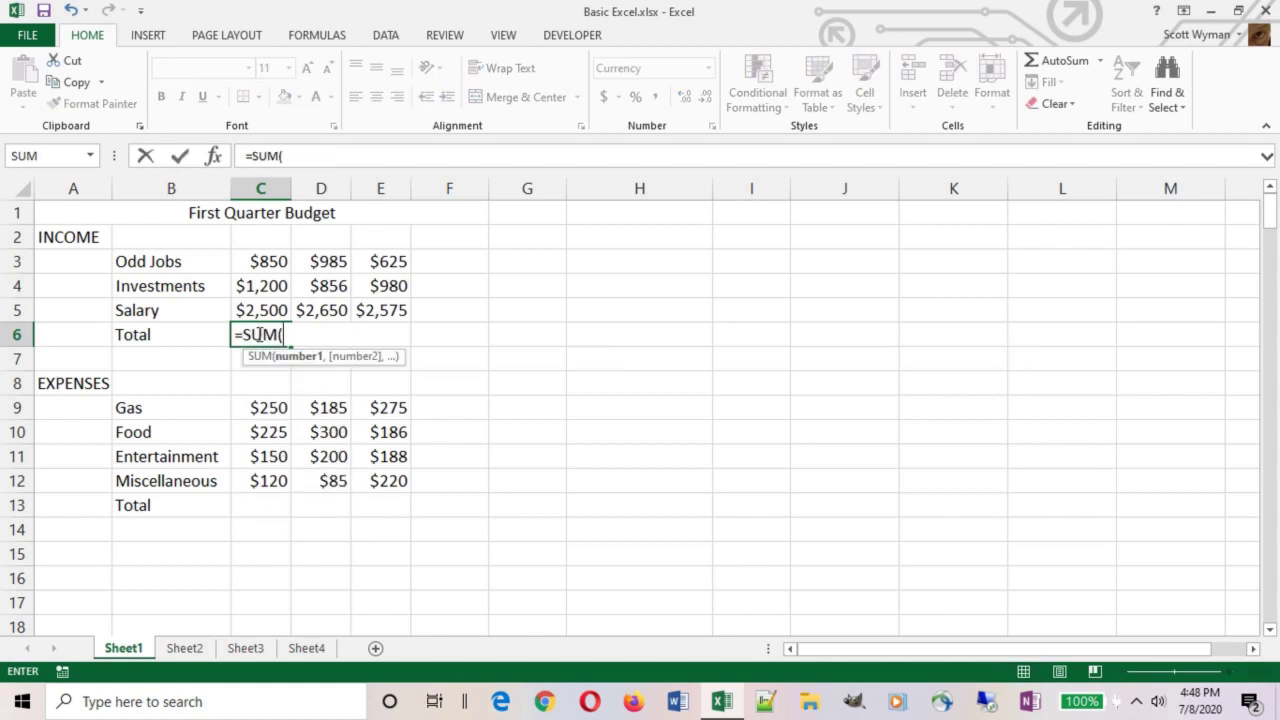
click(257, 286)
text(,)
click(257, 262)
text(,)
click(252, 312)
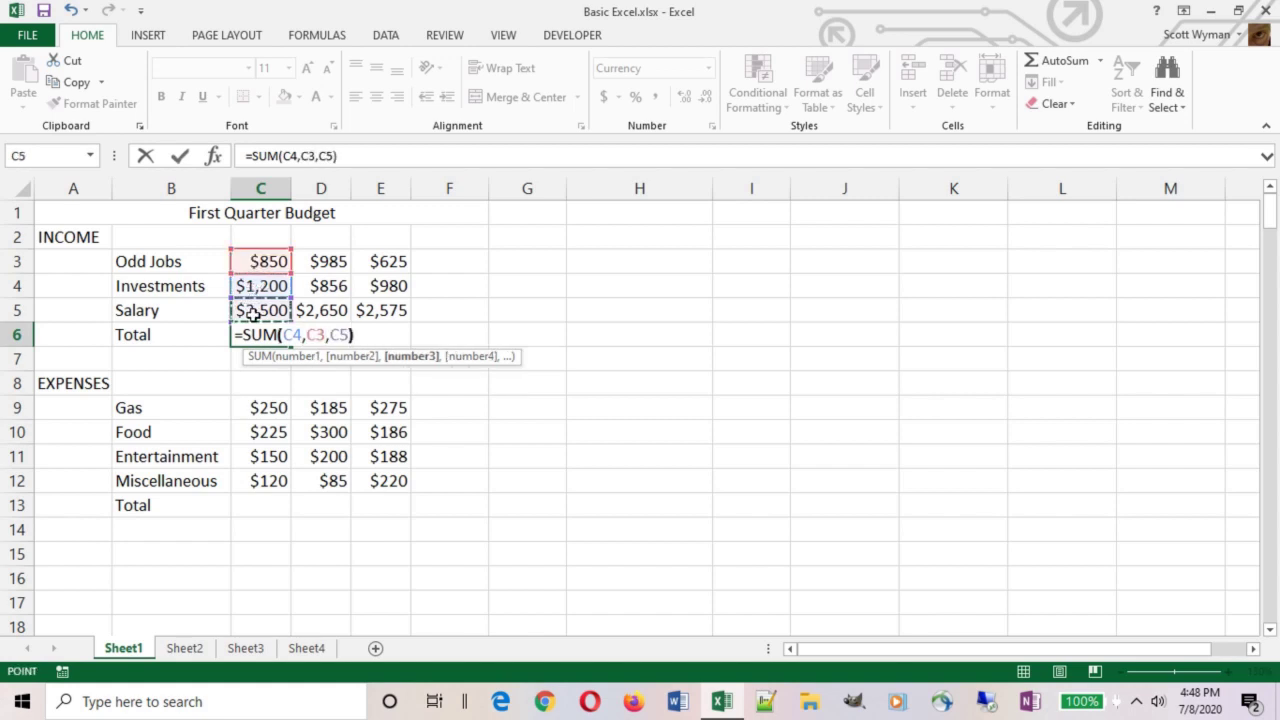
click(180, 157)
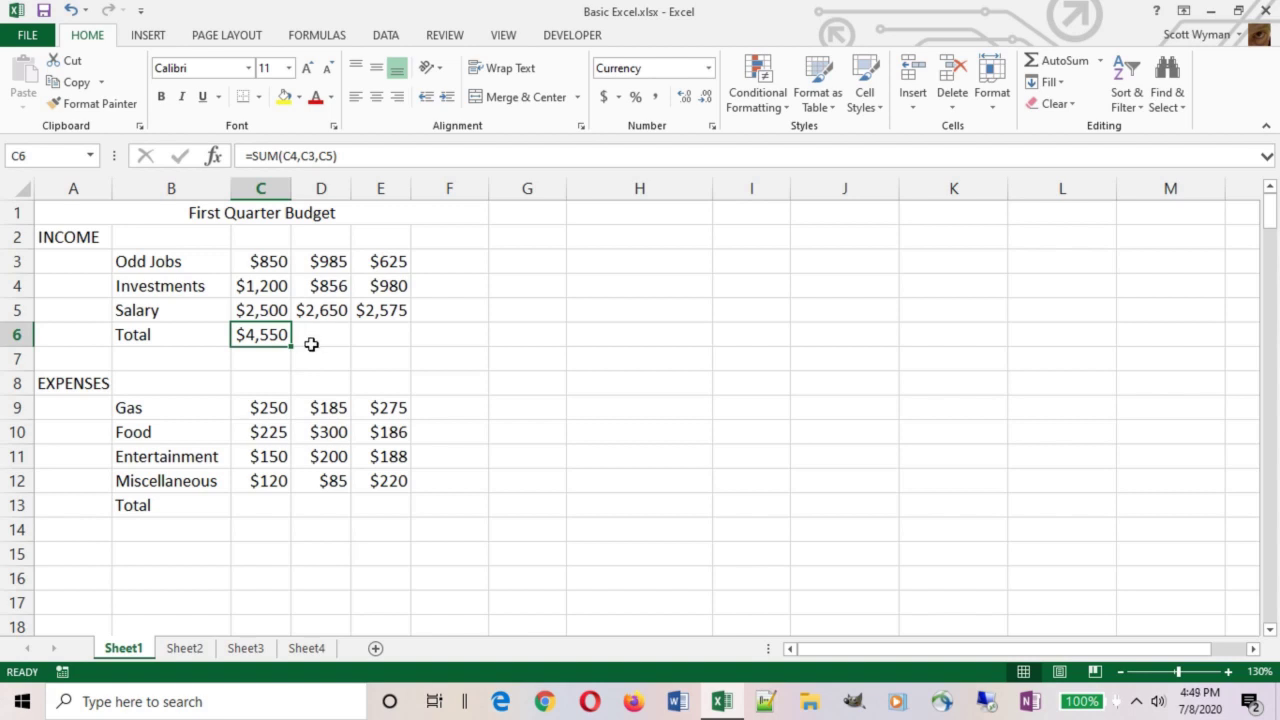
Delete the C6 total, preview an AutoSum of C3:C5, then discard it
key(Delete)
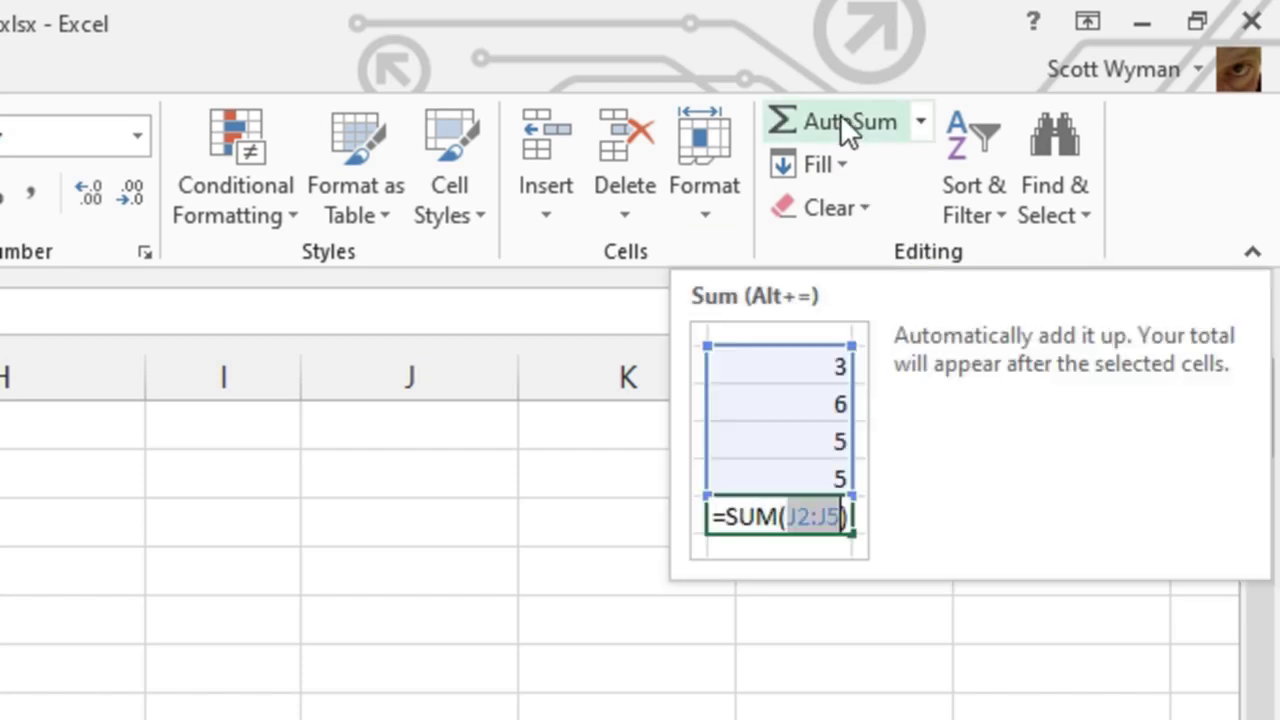
click(840, 114)
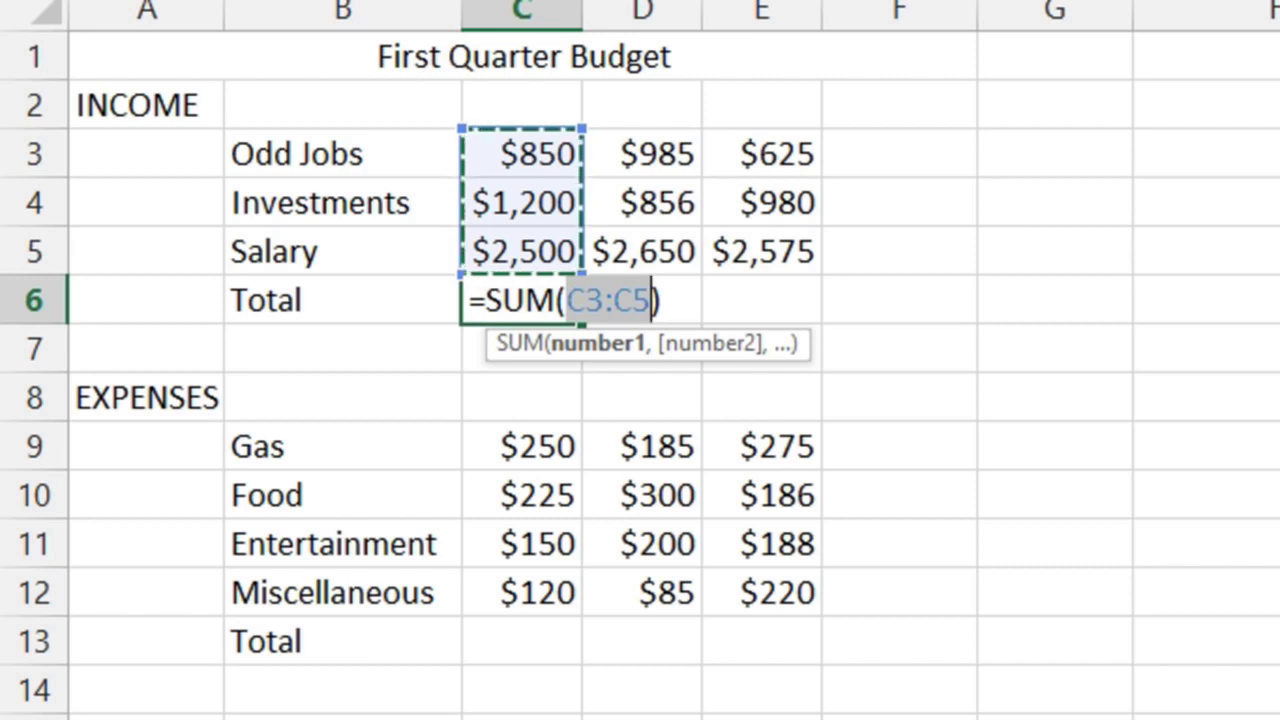
key(Escape)
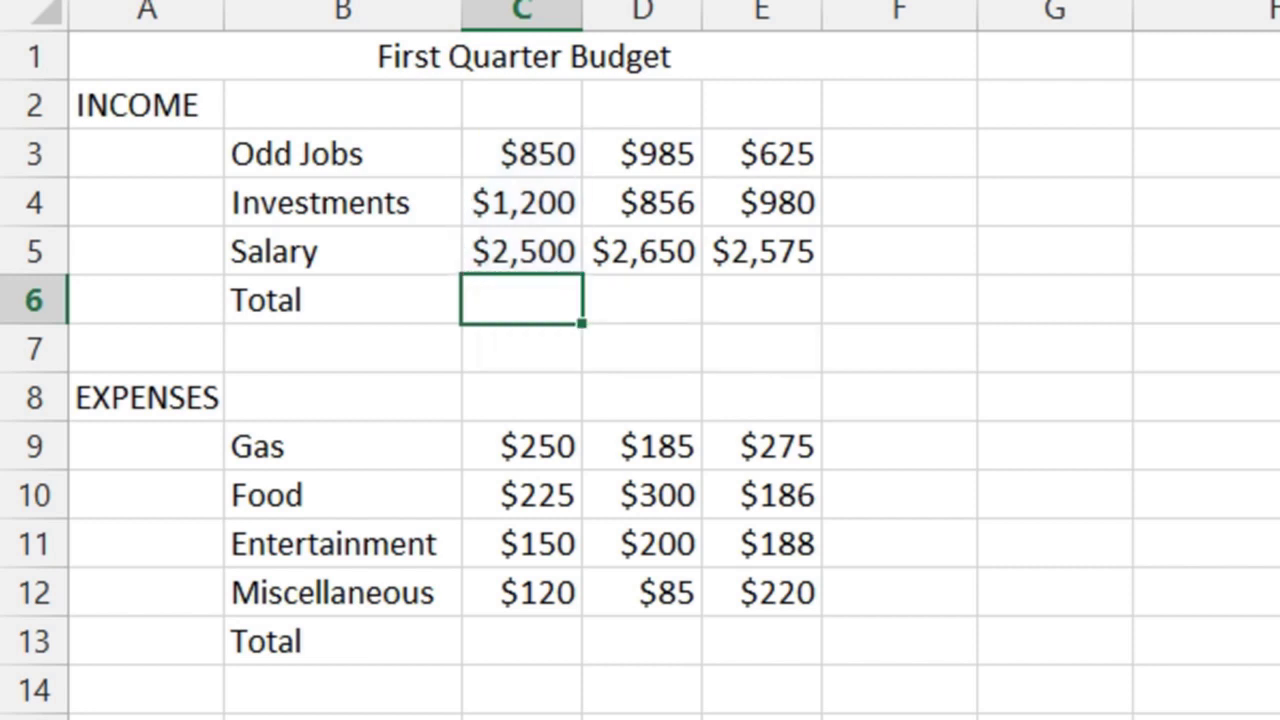
click(1206, 251)
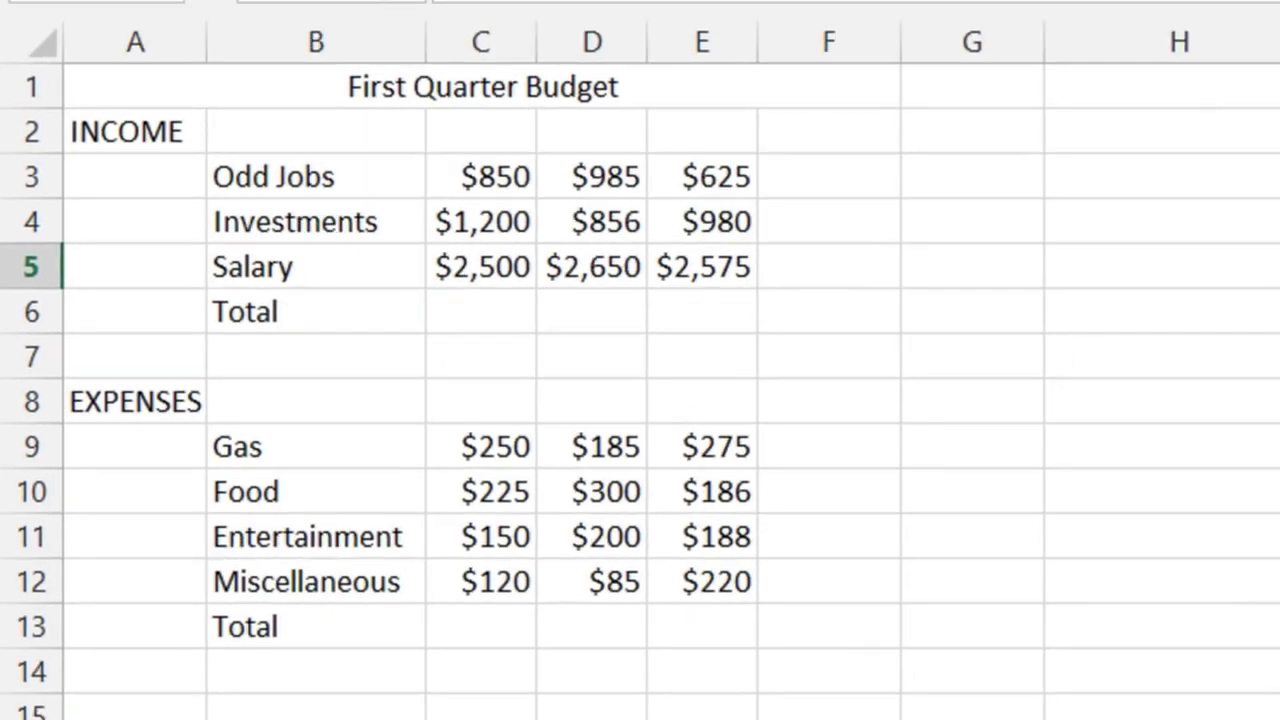
text(=sum)
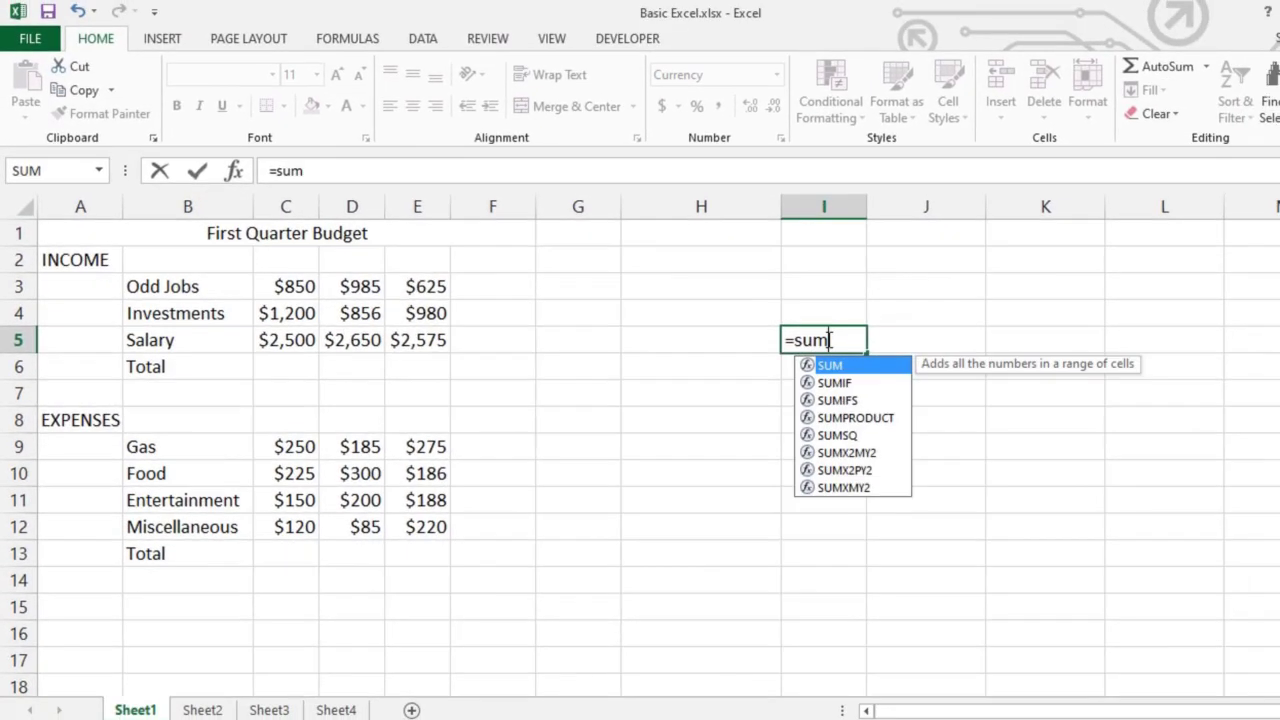
key(Tab)
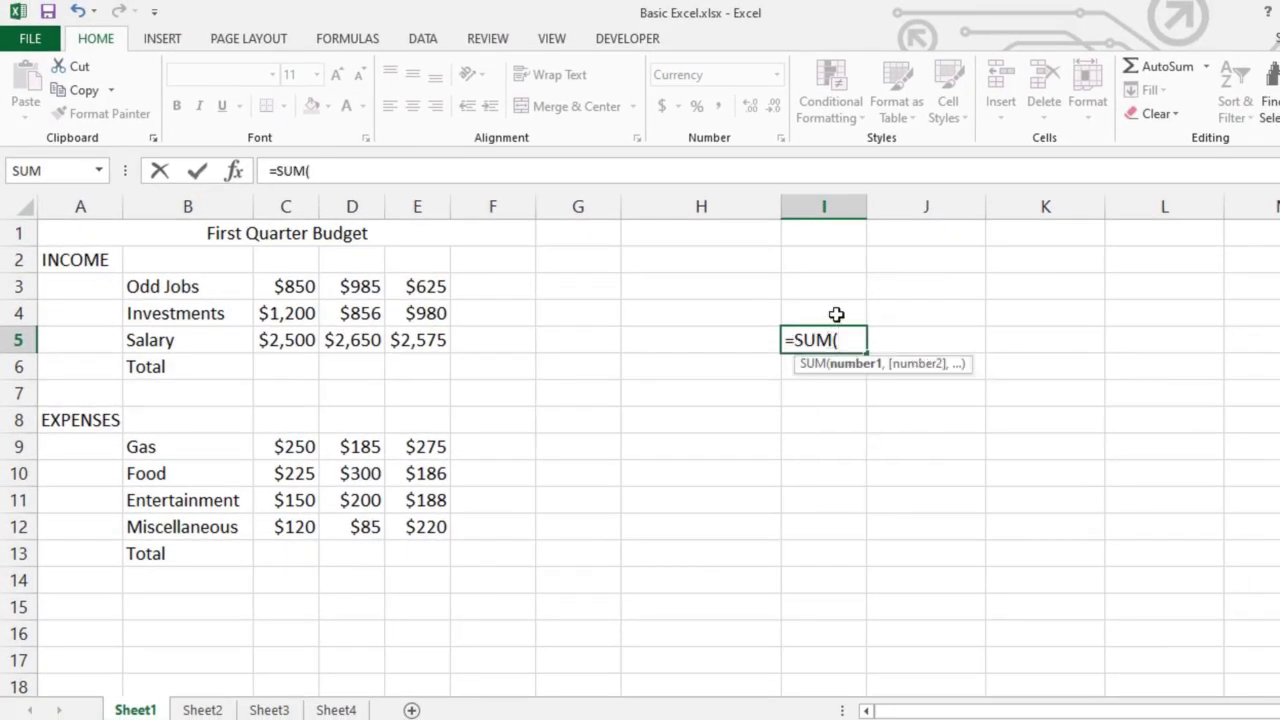
key(Escape)
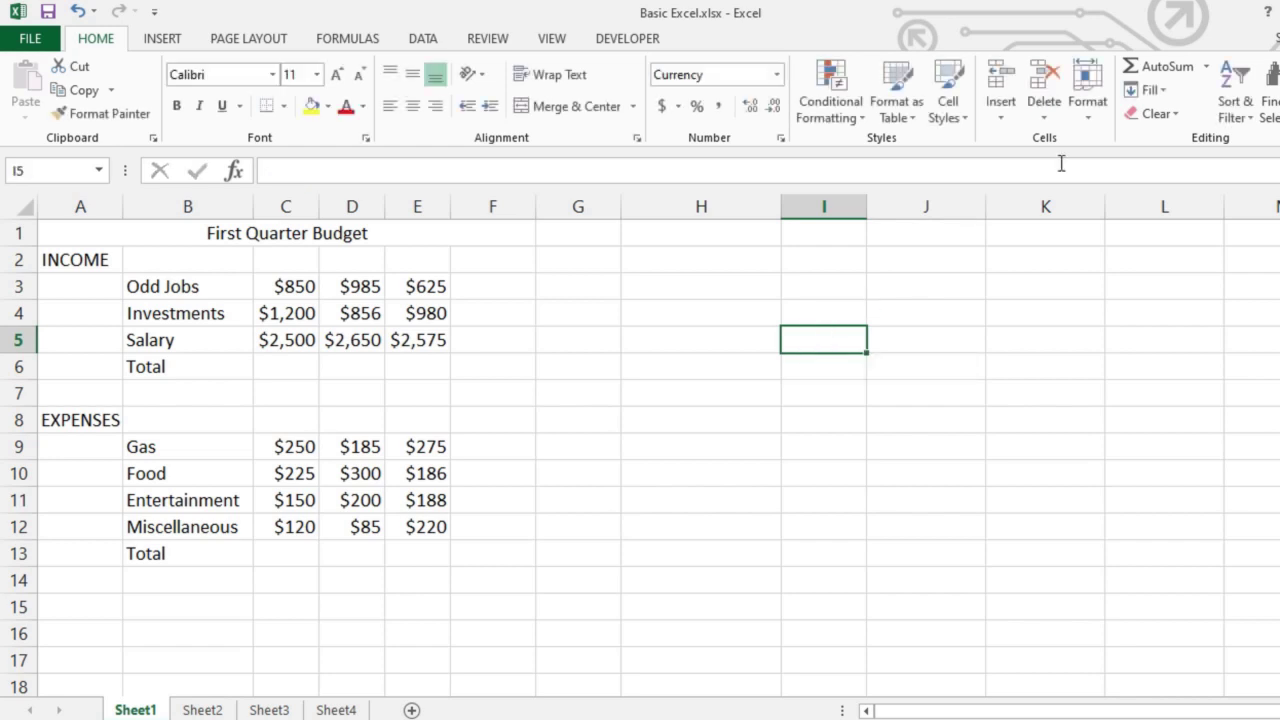
click(1145, 67)
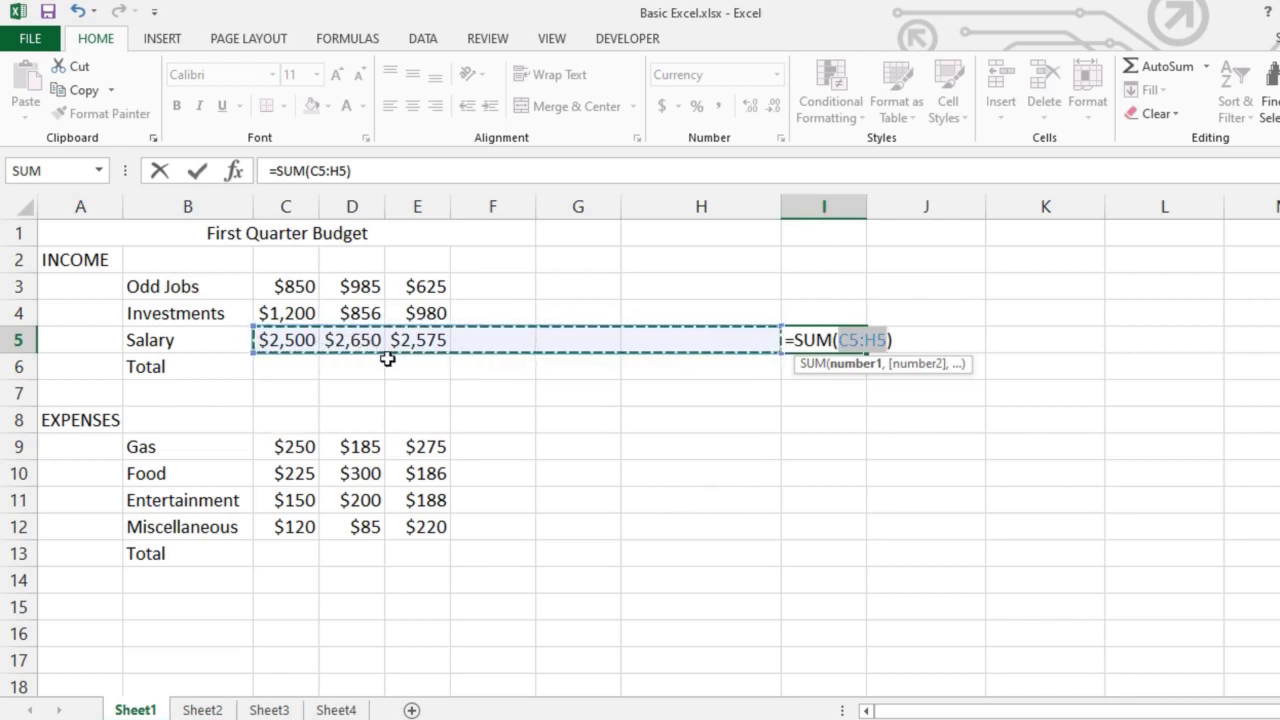
key(Escape)
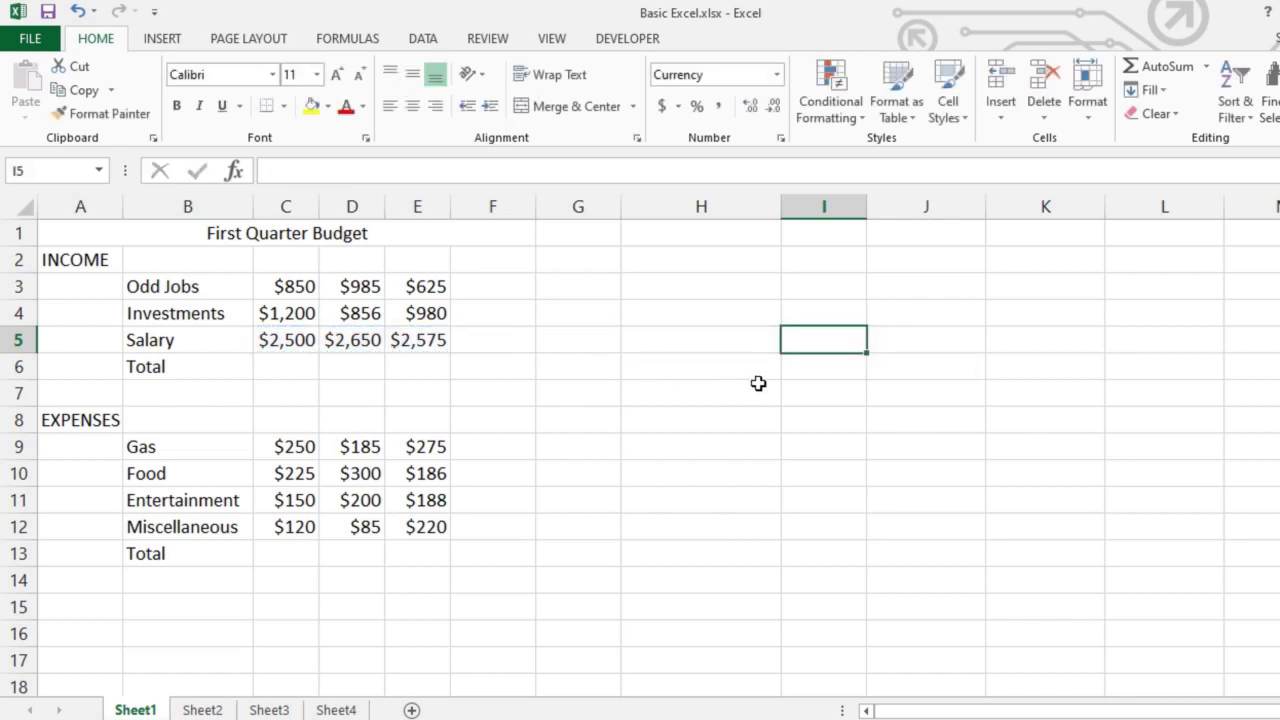
click(806, 373)
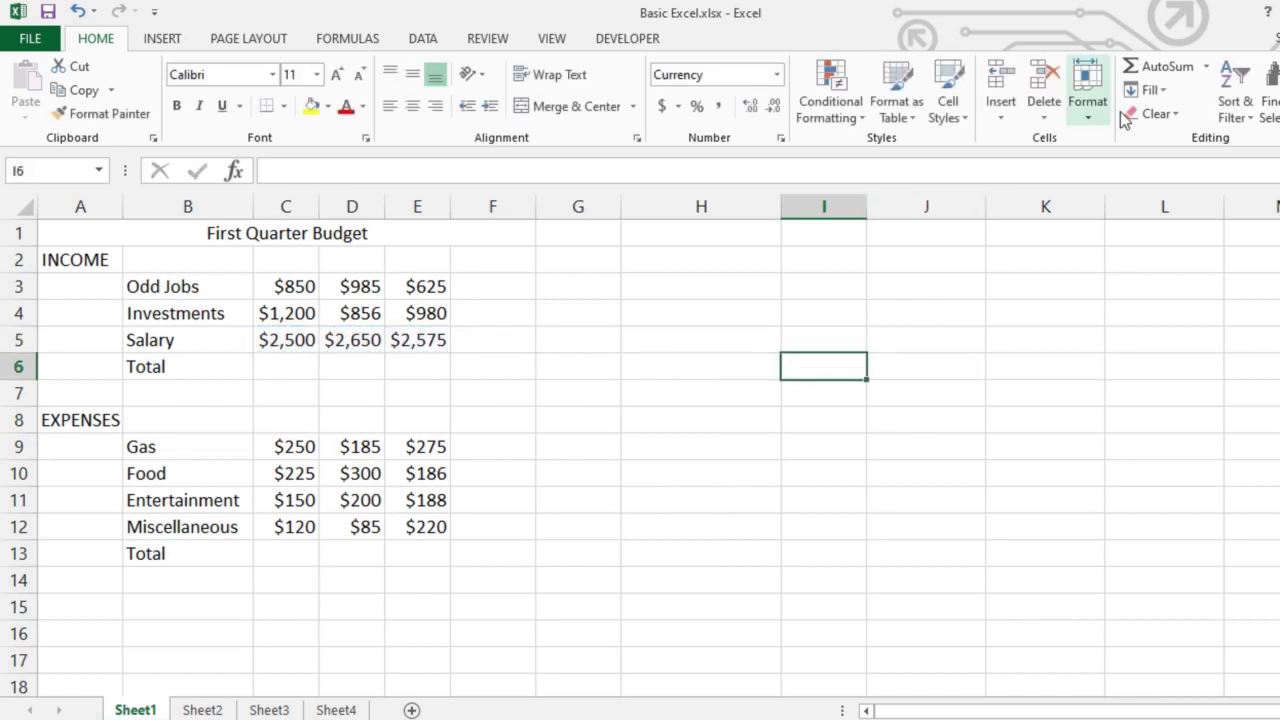
click(1151, 66)
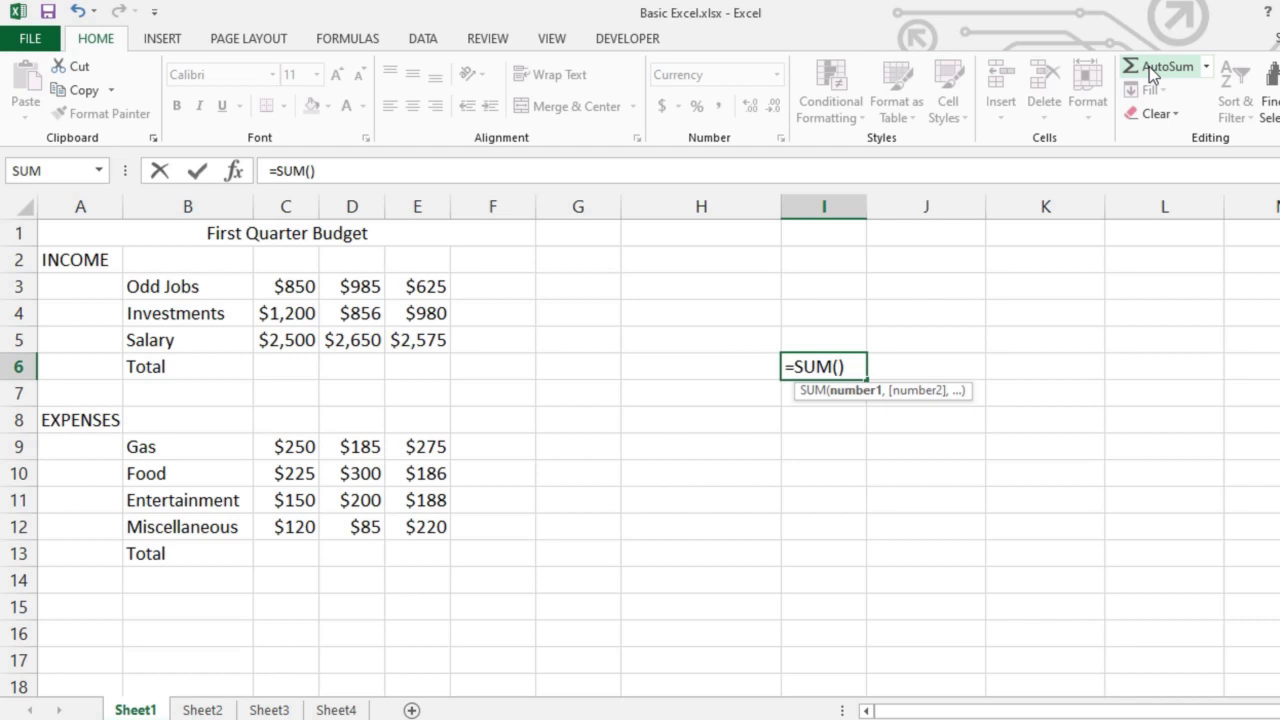
key(Escape)
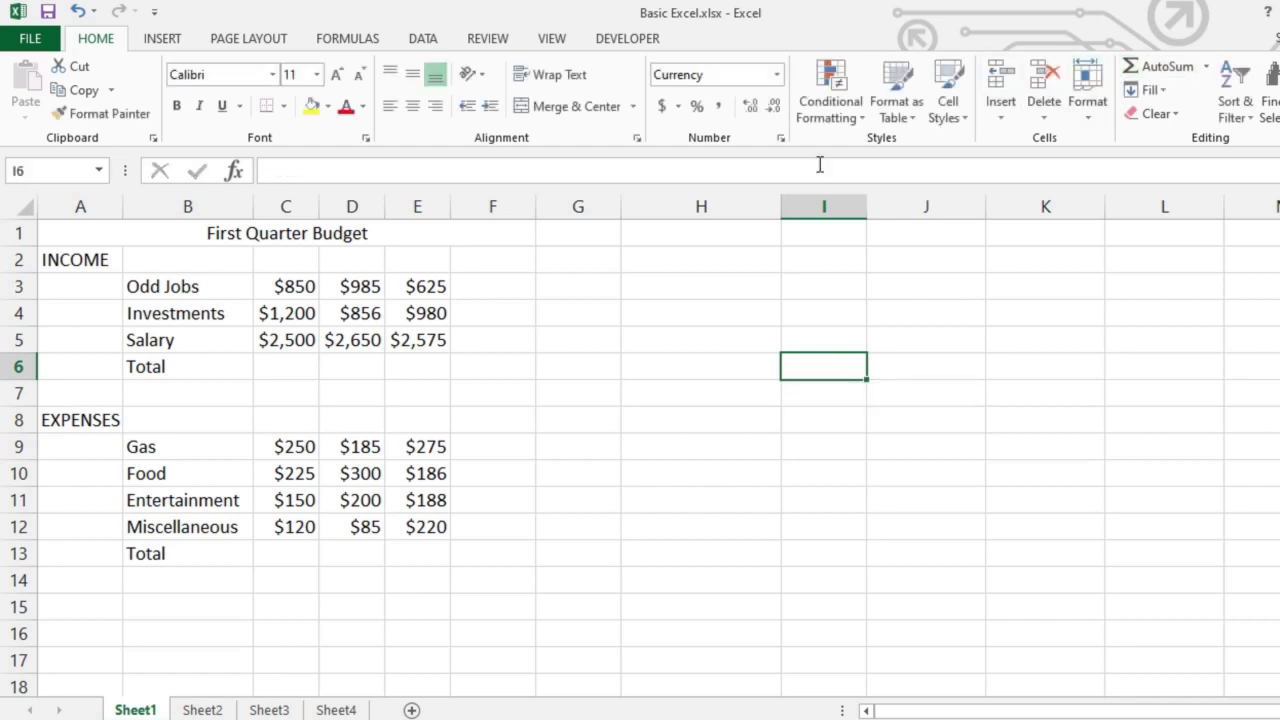
click(279, 364)
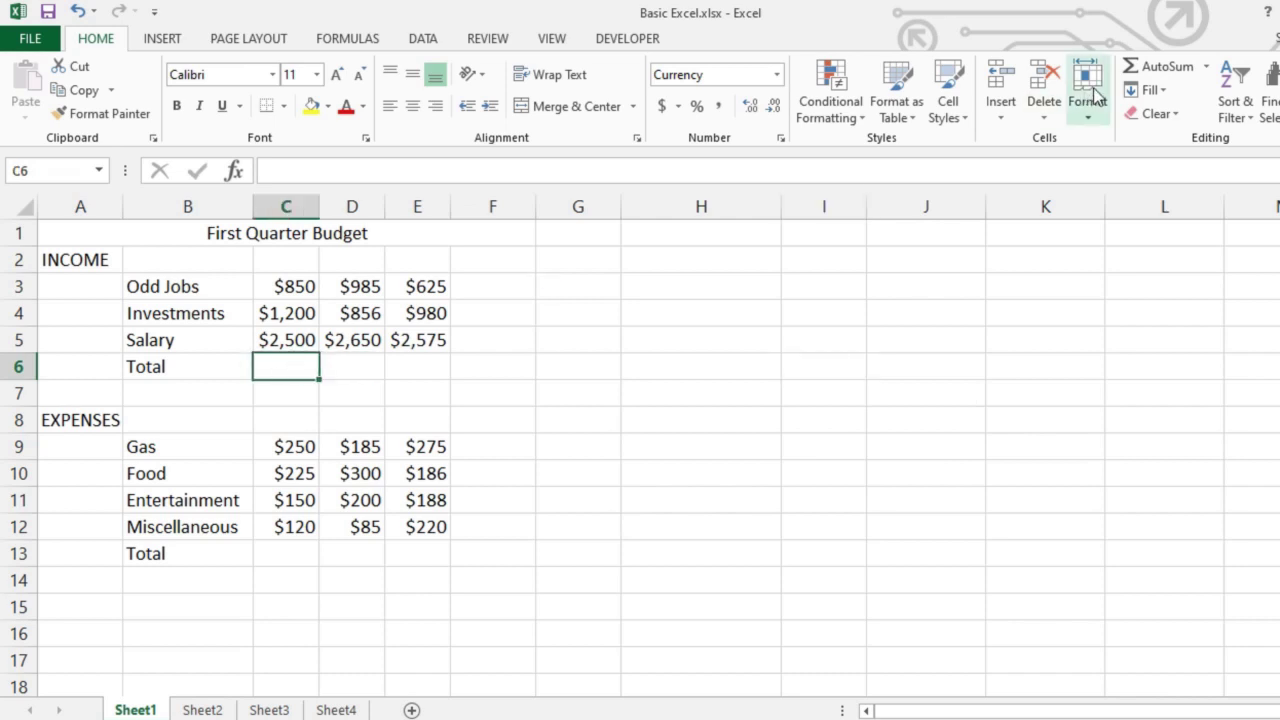
click(1157, 68)
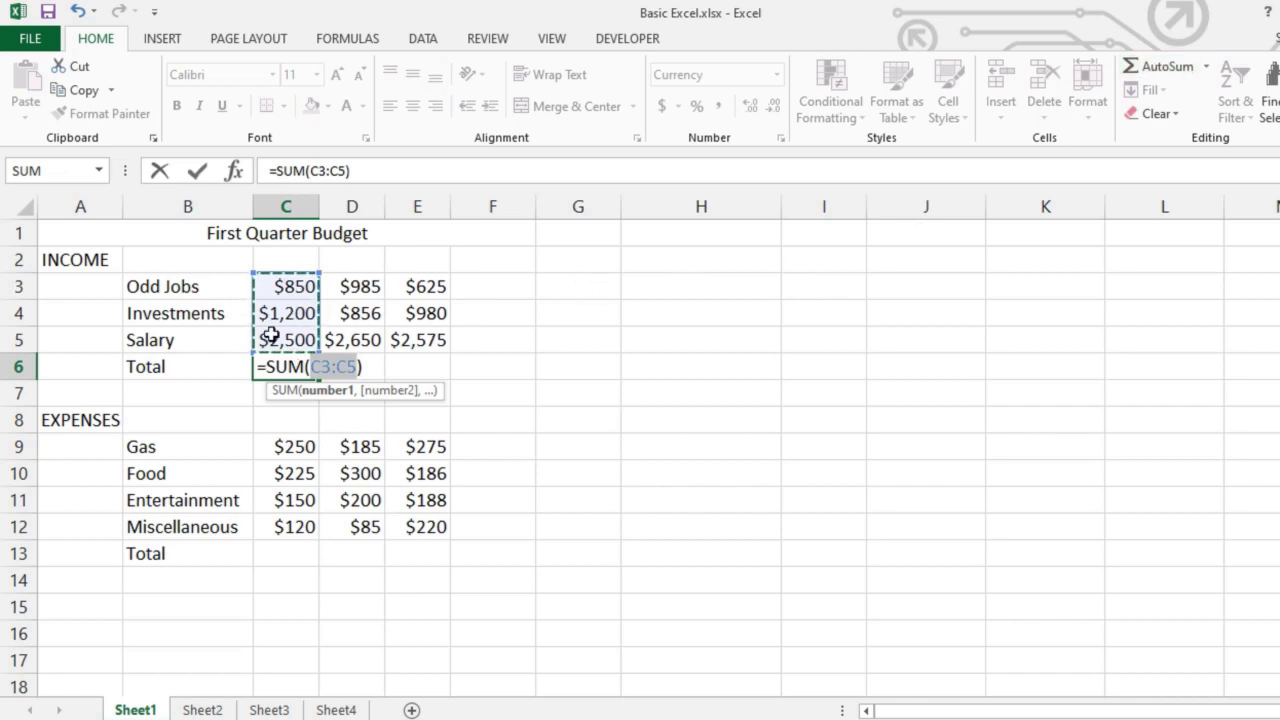
click(1150, 70)
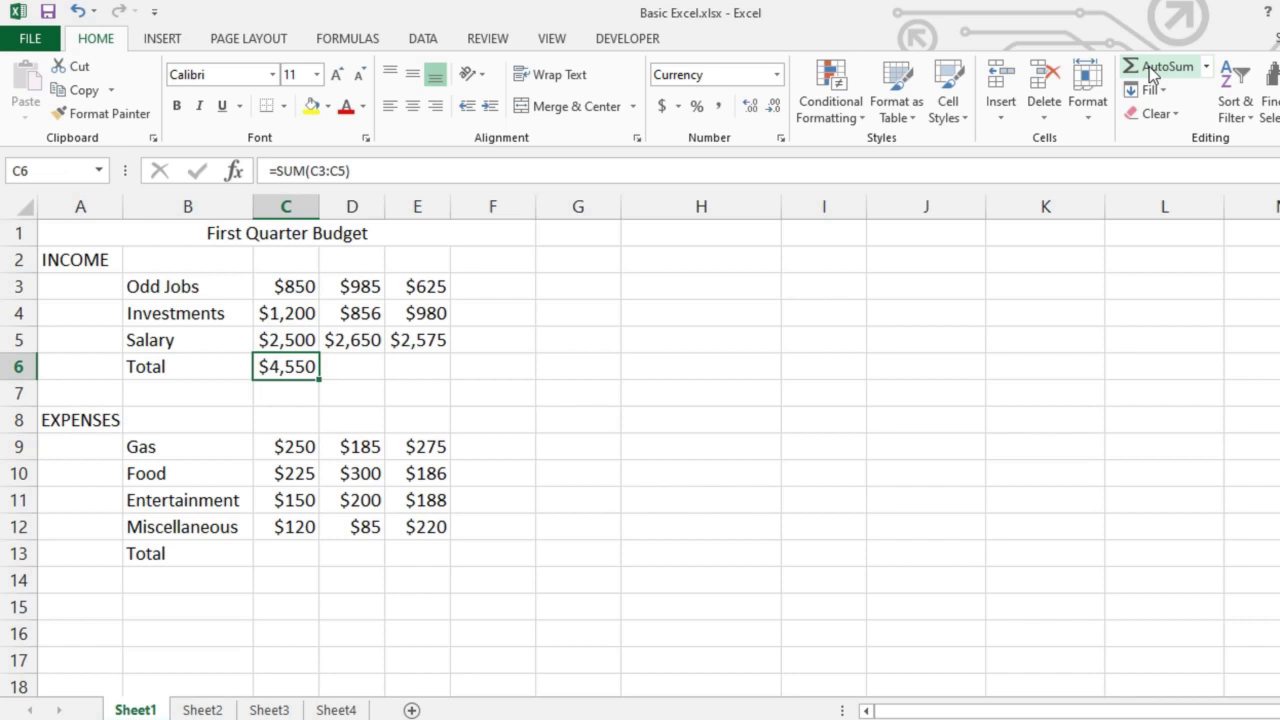
key(Delete)
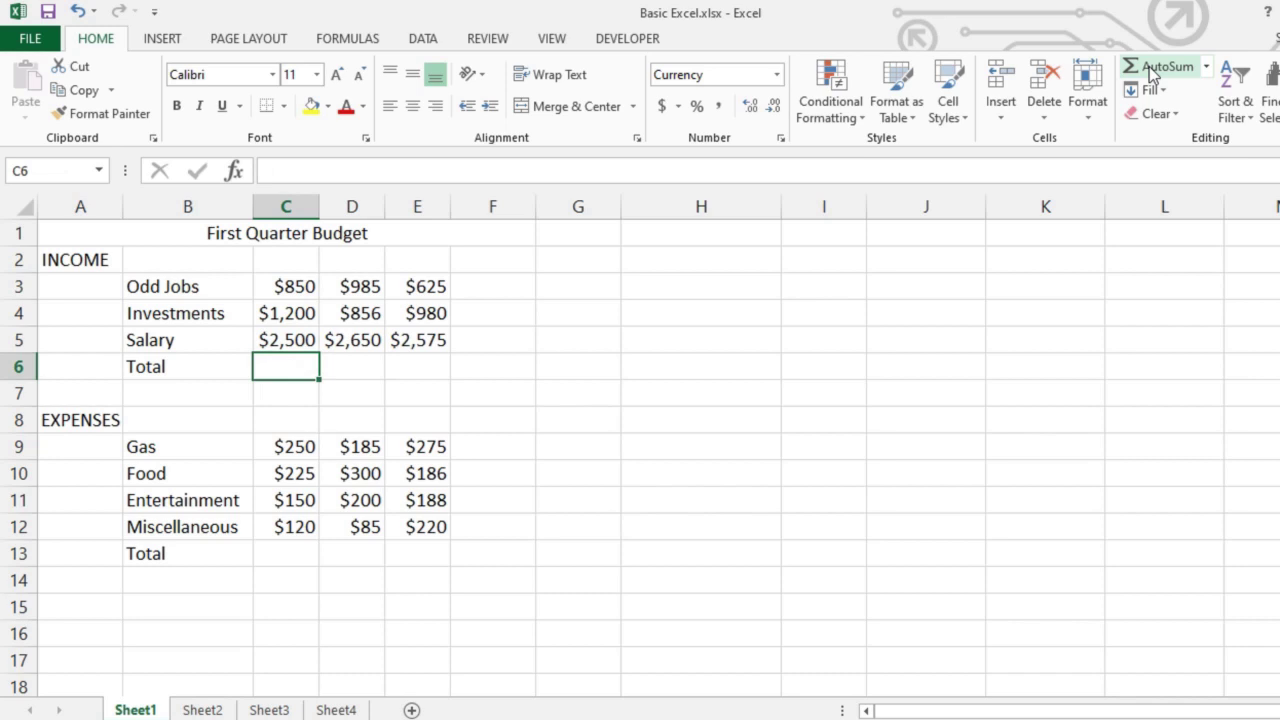
click(1149, 66)
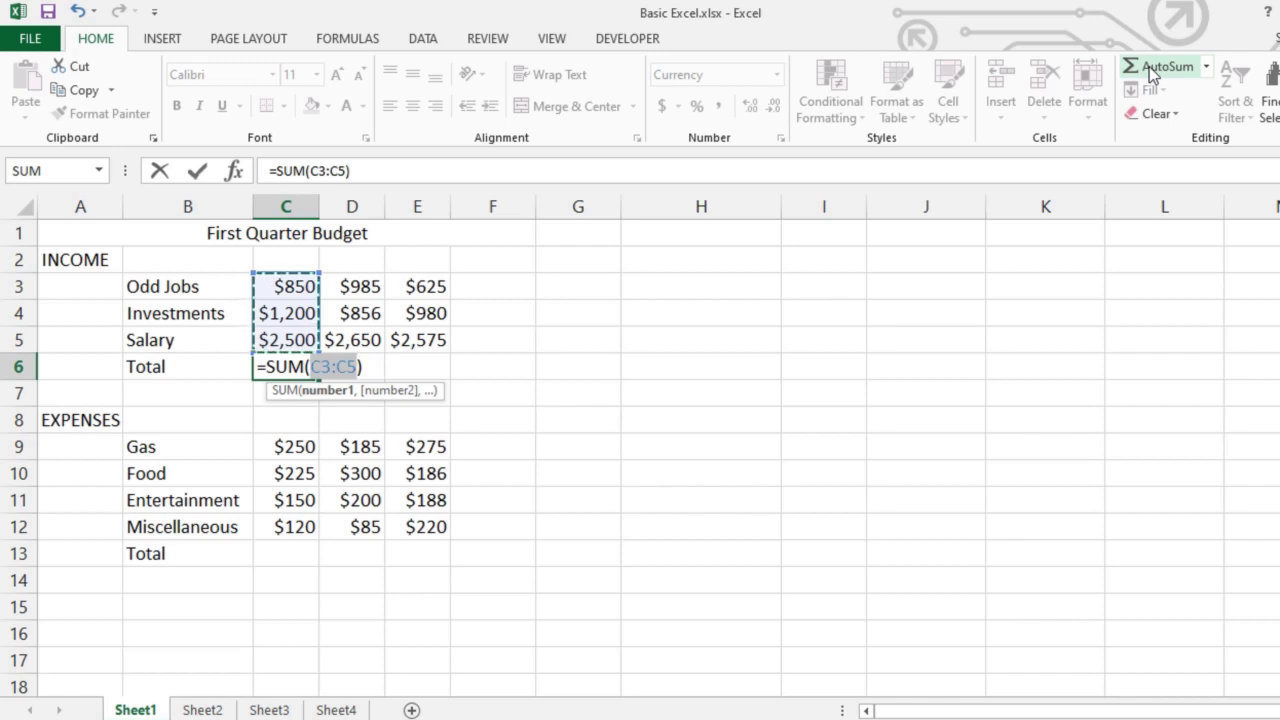
click(1149, 66)
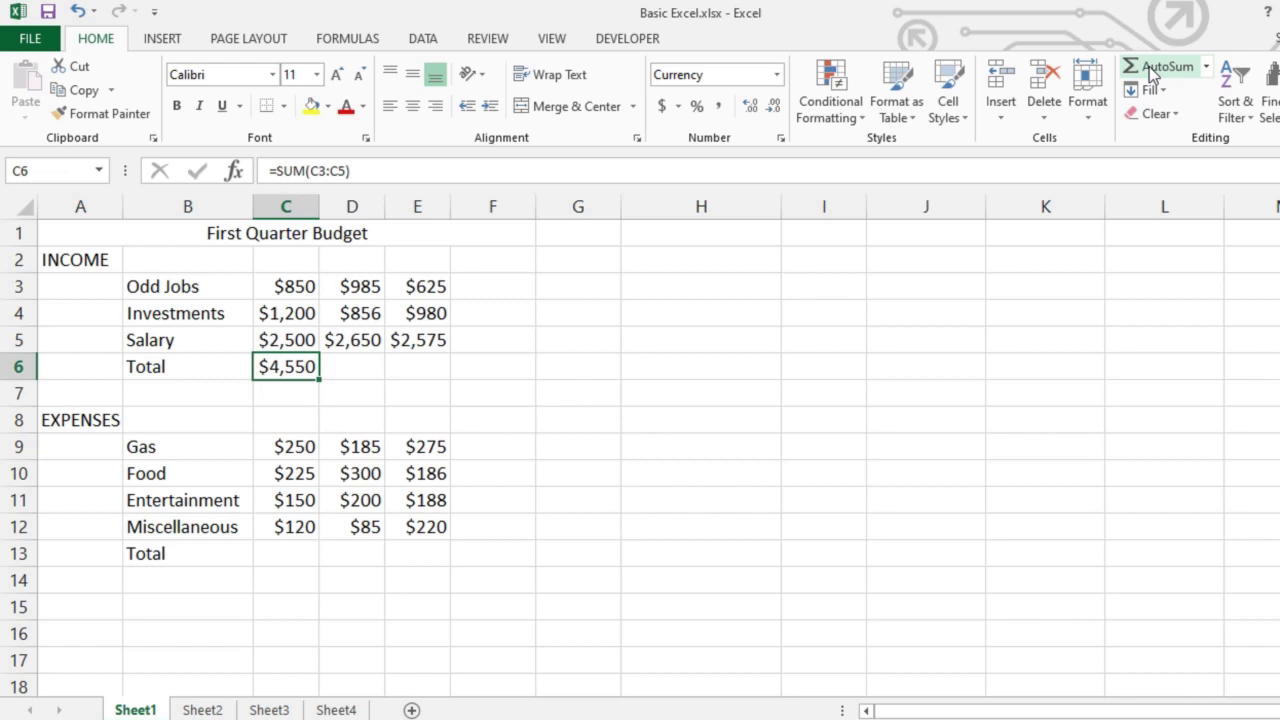
key(Delete)
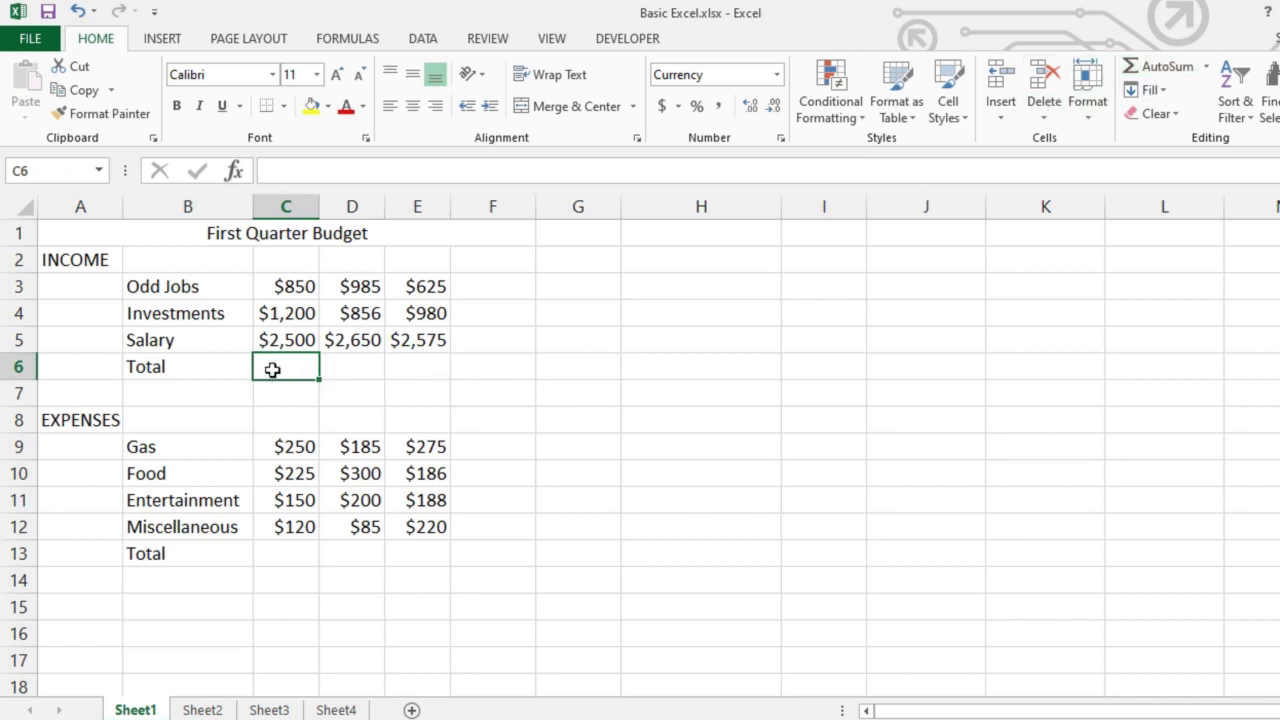
Select C6:E6, C13:E13, F3:F4 and F9:F11 together as the cells to total
drag(283, 365, 412, 378)
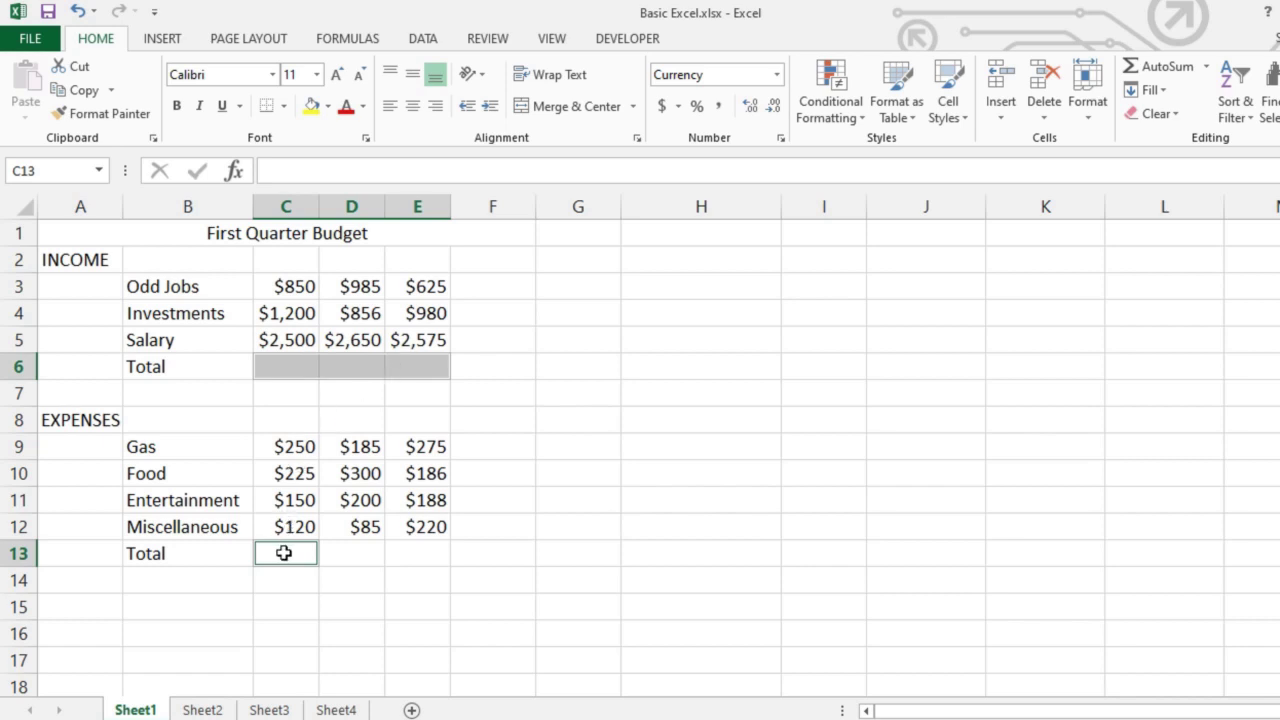
drag(289, 553, 413, 558)
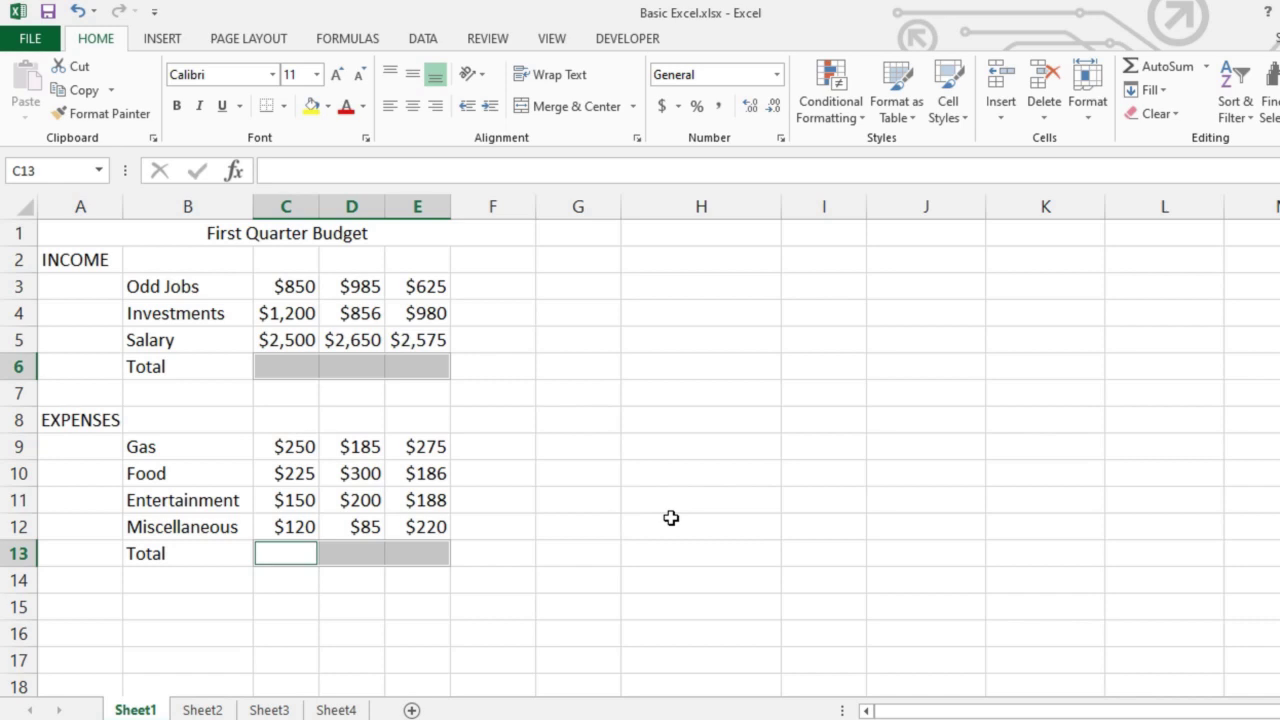
drag(491, 286, 491, 309)
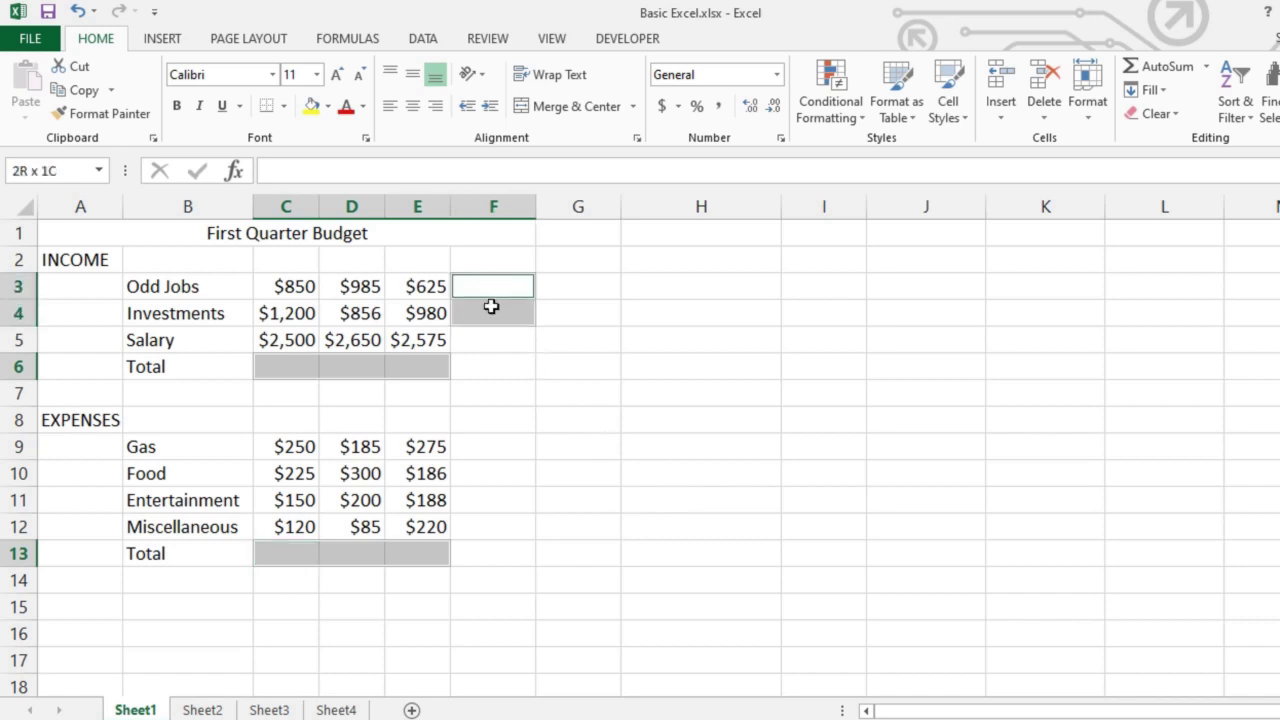
ctrl+click(493, 448)
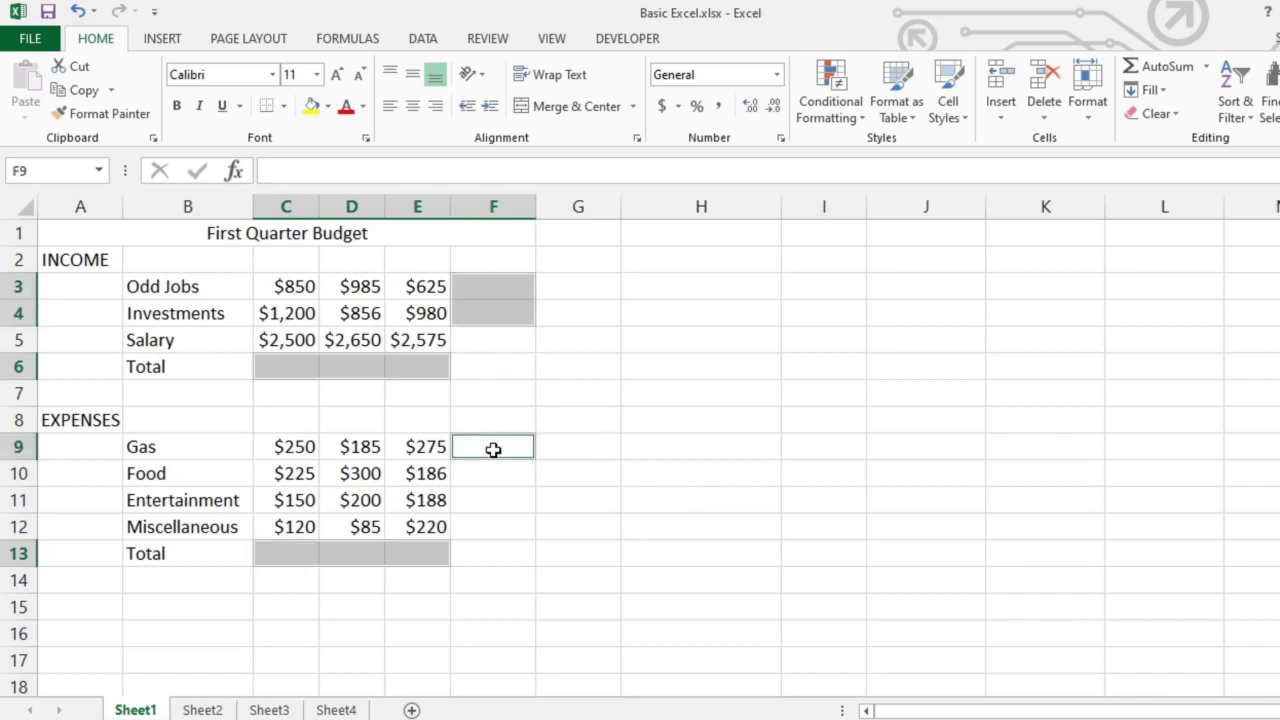
drag(495, 462, 497, 490)
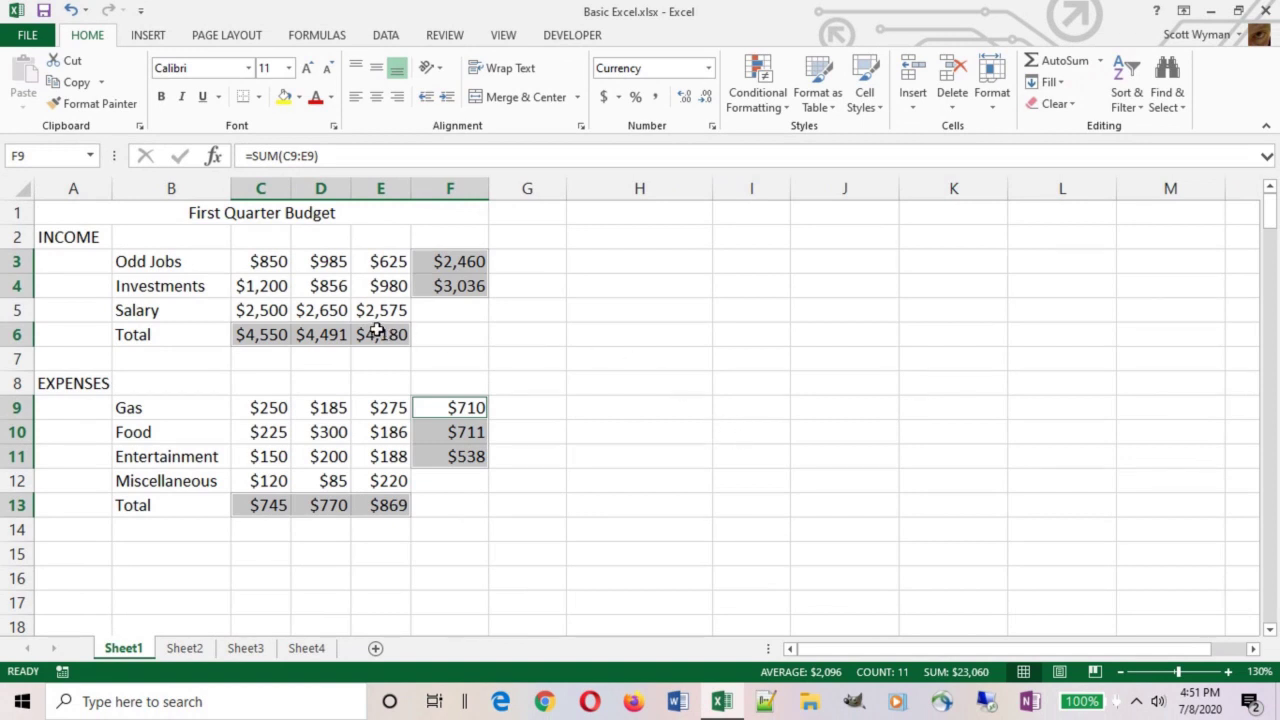
click(251, 243)
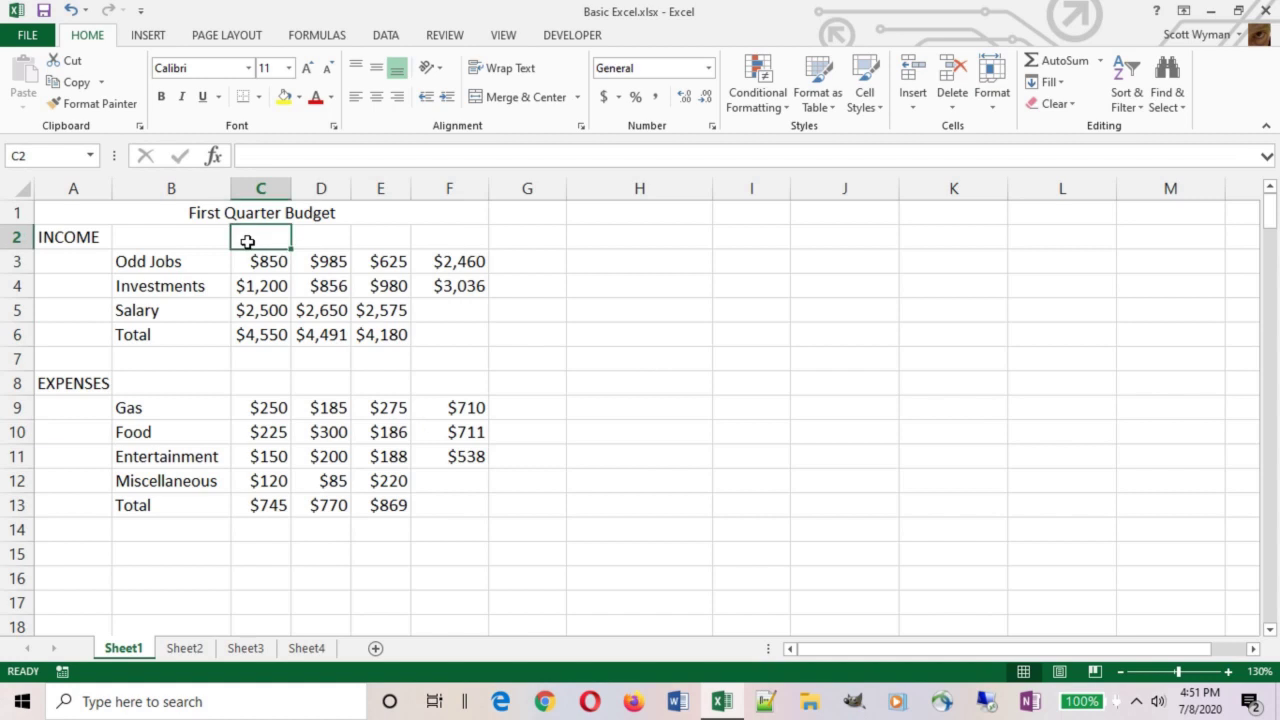
click(320, 242)
click(358, 240)
click(320, 238)
click(268, 236)
Enter Sep in C2 and fill it across to E2 to get Oct and Nov
text(Sep)
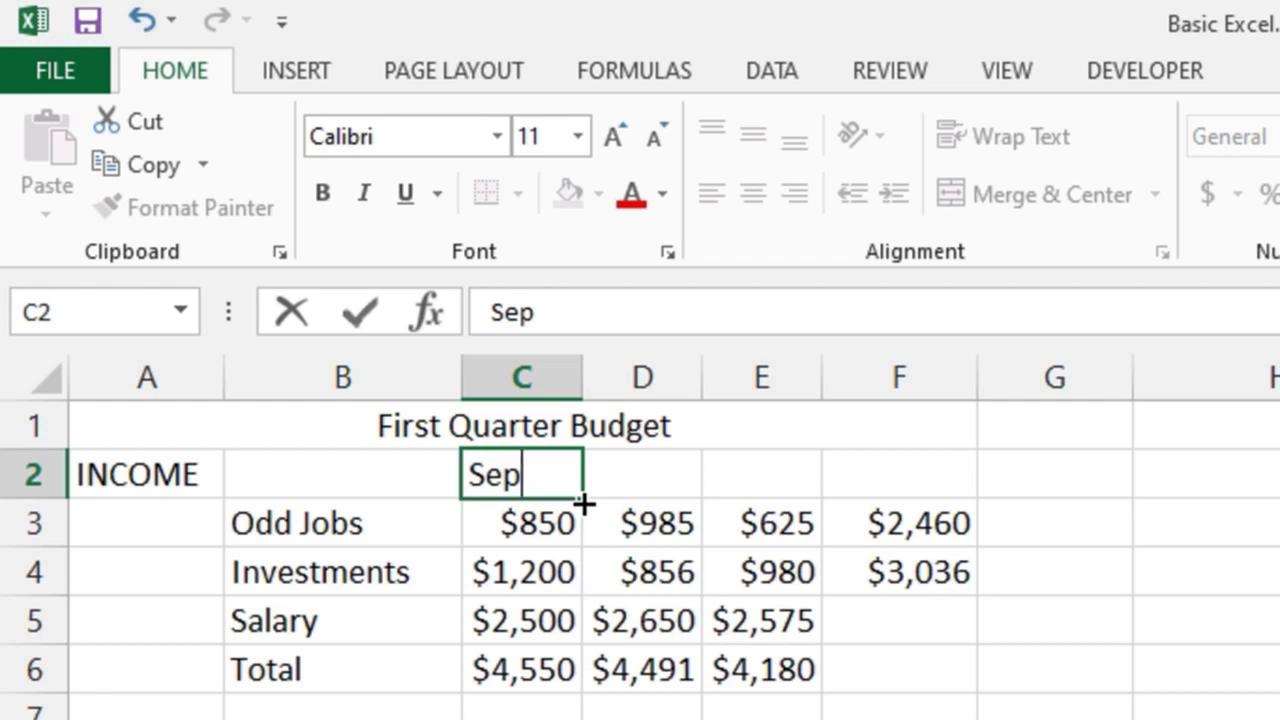
key(ctrl+Return)
drag(591, 504, 779, 489)
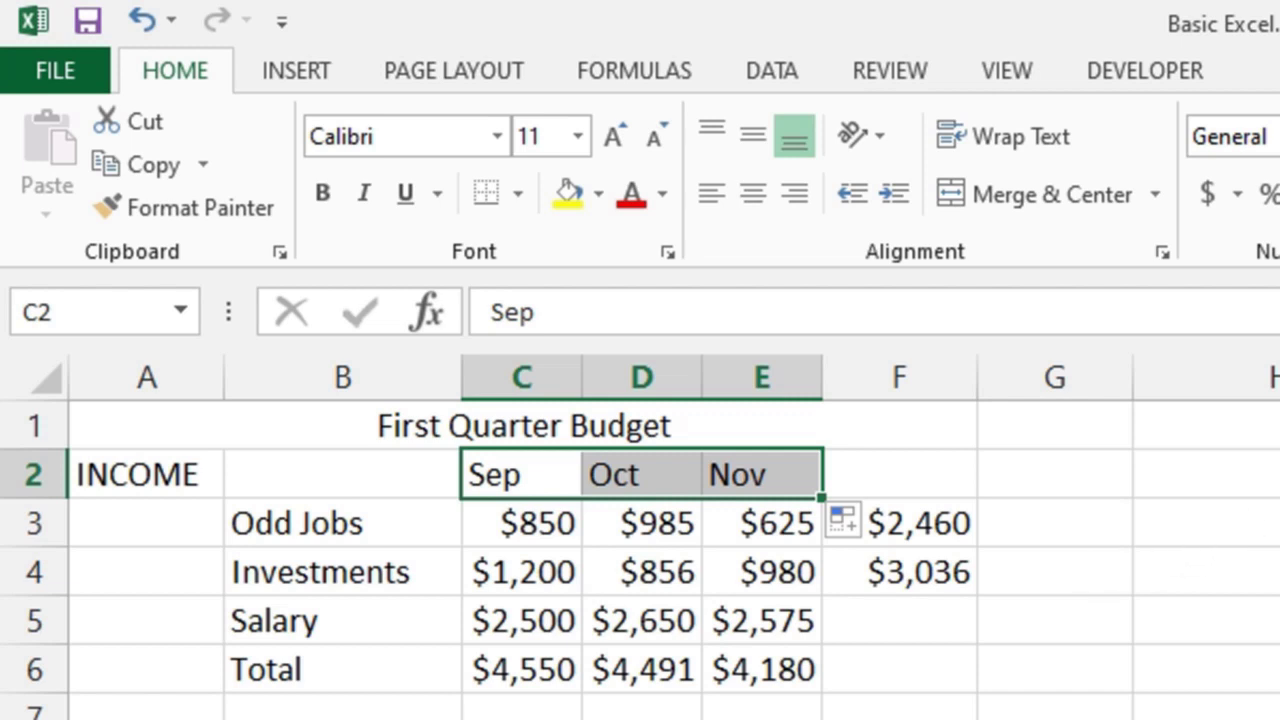
click(1278, 474)
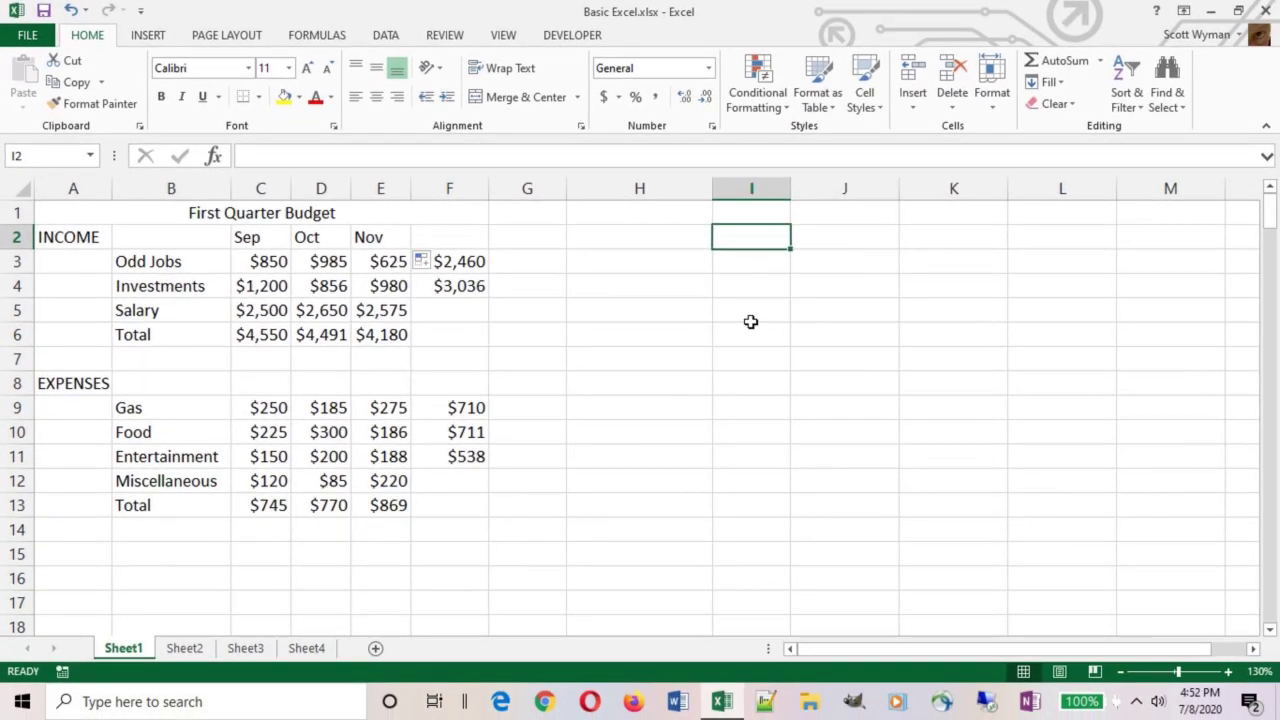
Enter Jan in I2 and fill a month series down to I17
text(Ja)
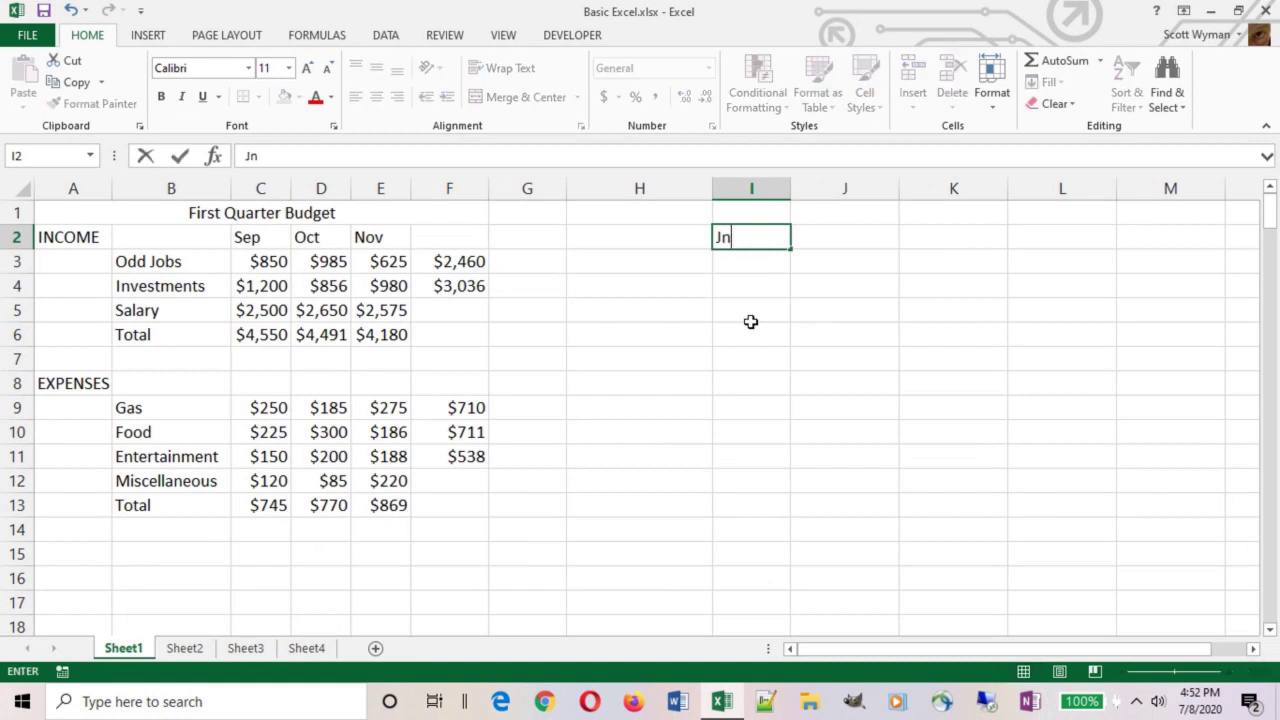
key(BackSpace)
text(an)
drag(791, 250, 786, 609)
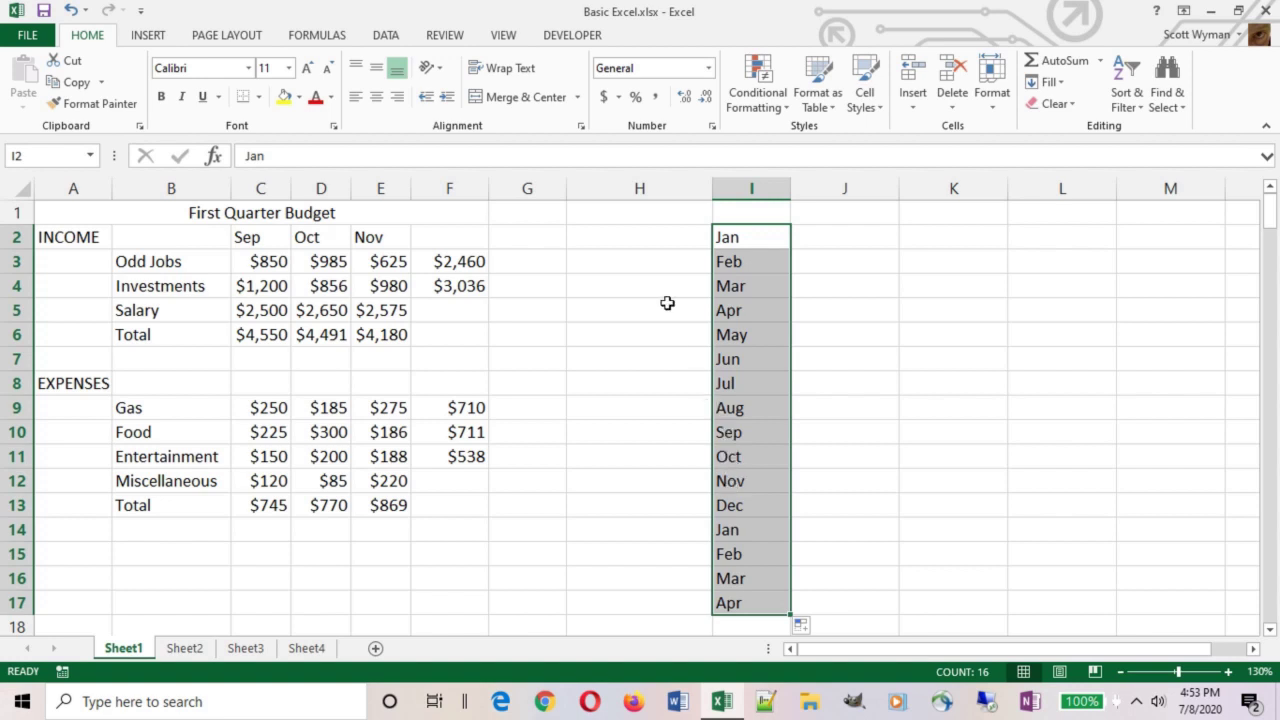
Enter July in H2 and fill full month names down to H17
click(626, 237)
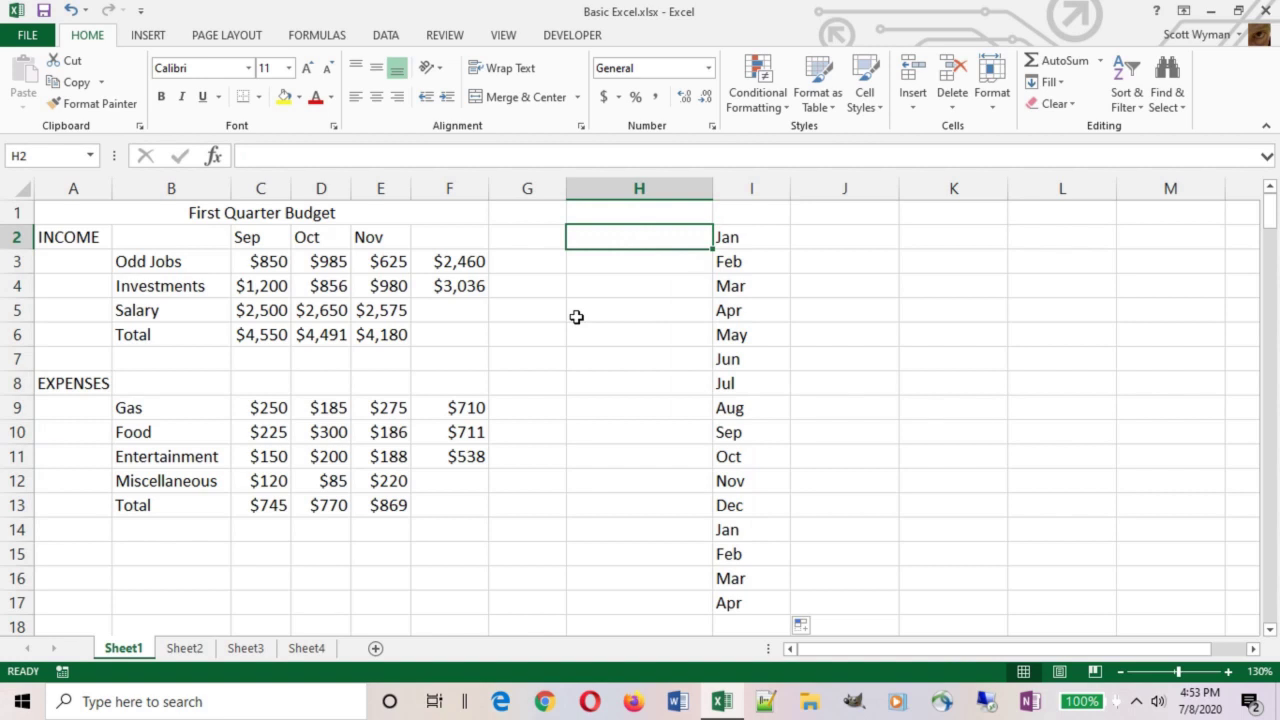
text(July)
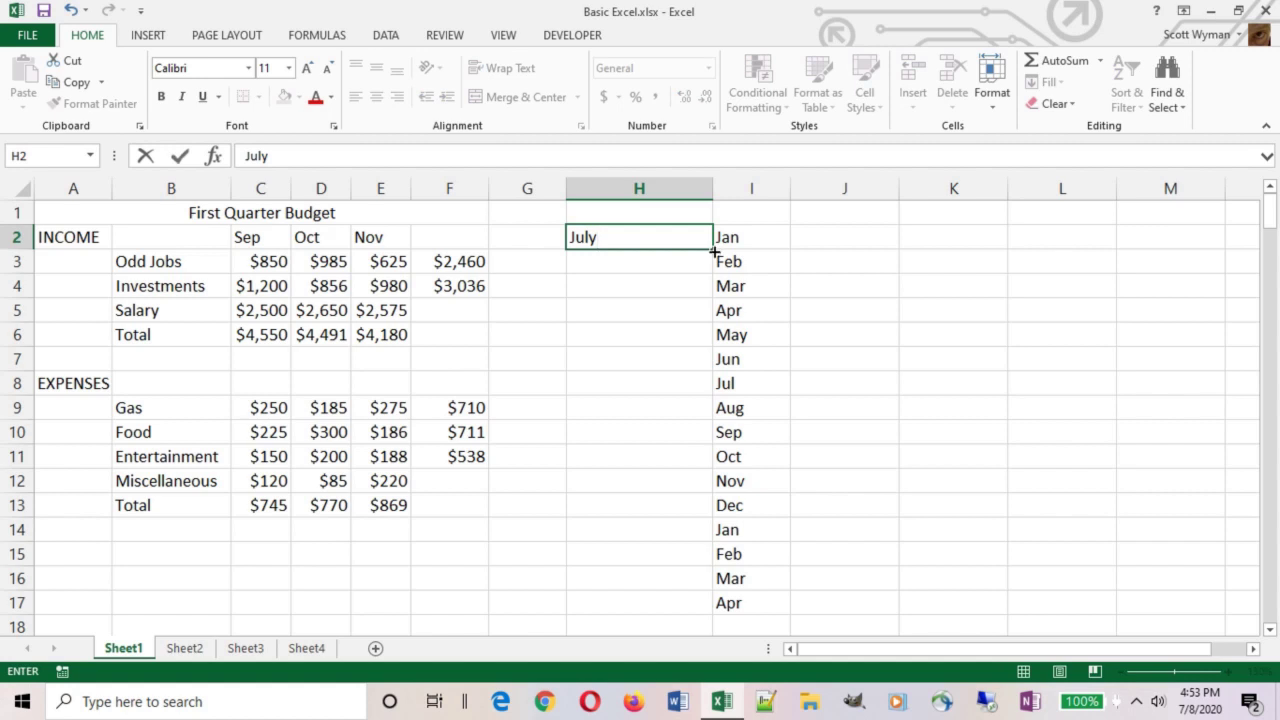
drag(713, 252, 681, 612)
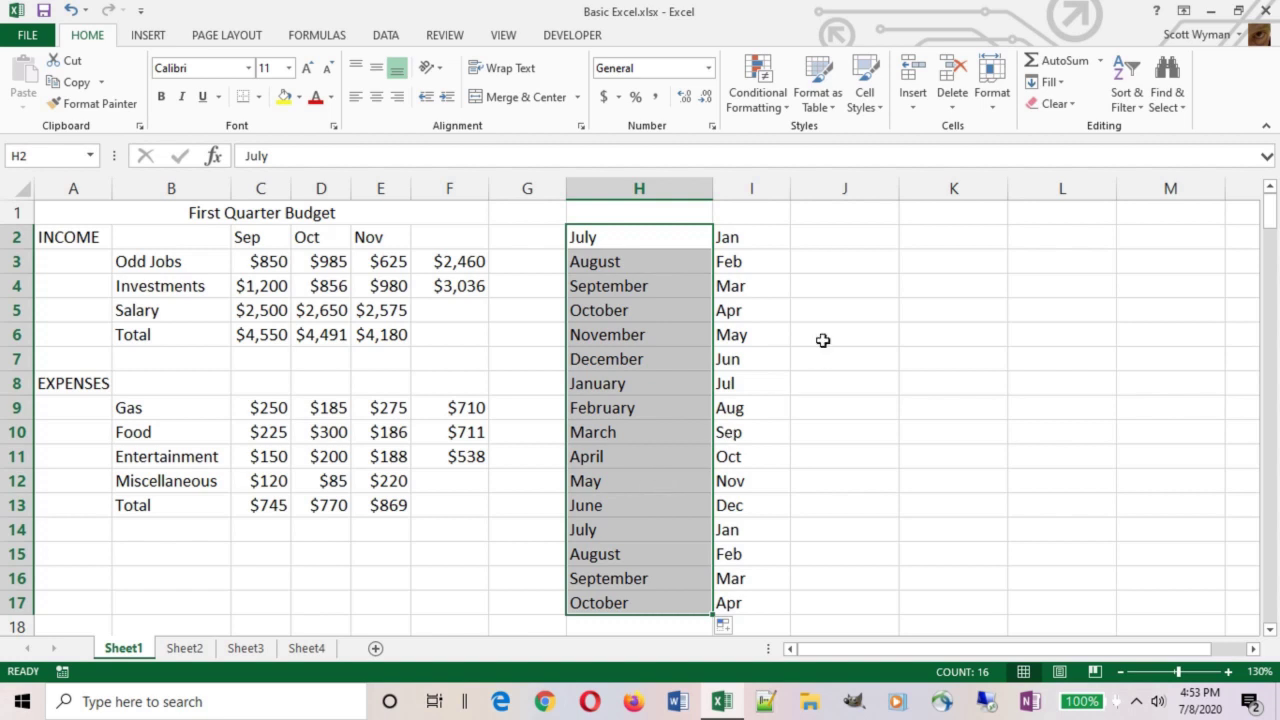
Enter Mon in J2 and fill short weekday names down to J17
click(832, 242)
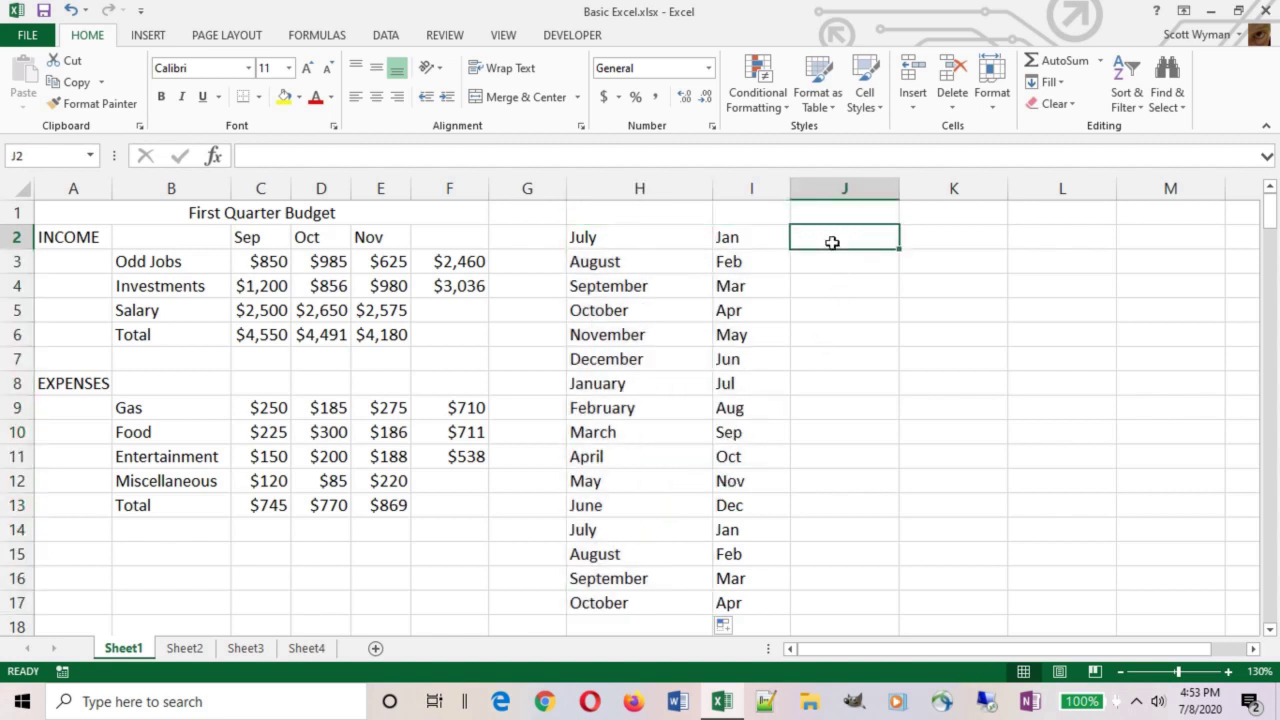
text(Mon)
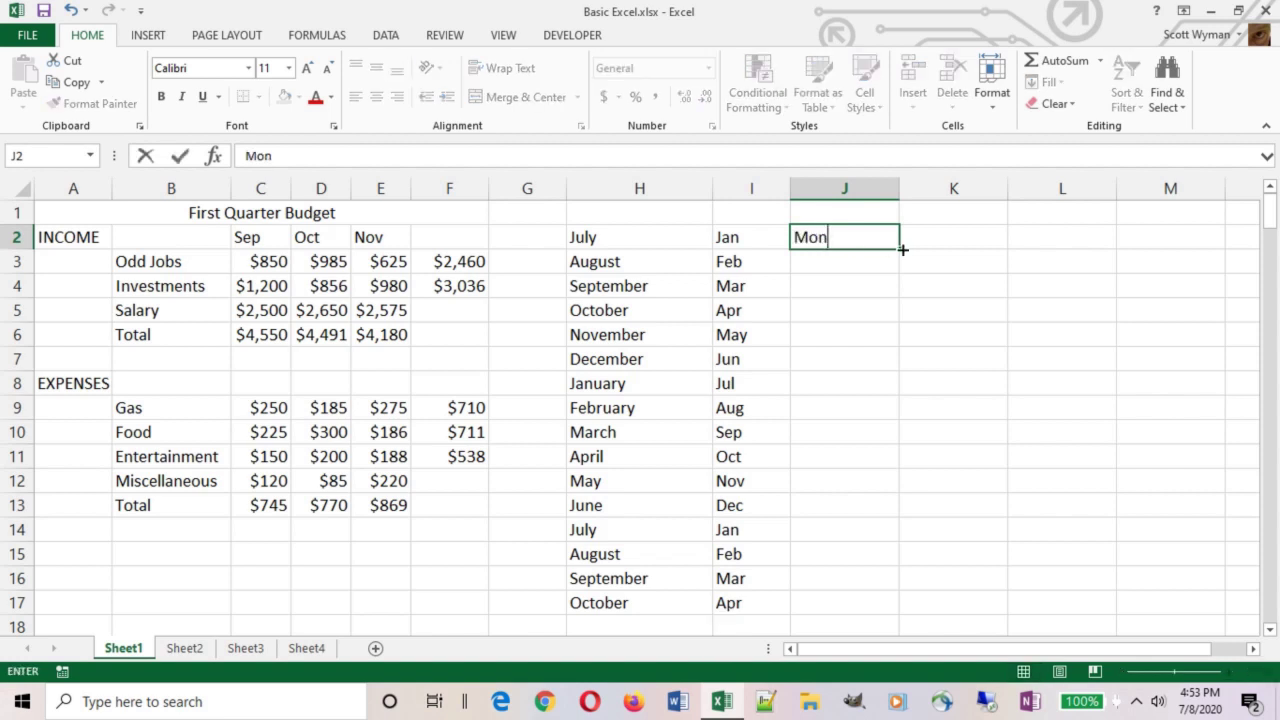
drag(902, 251, 900, 396)
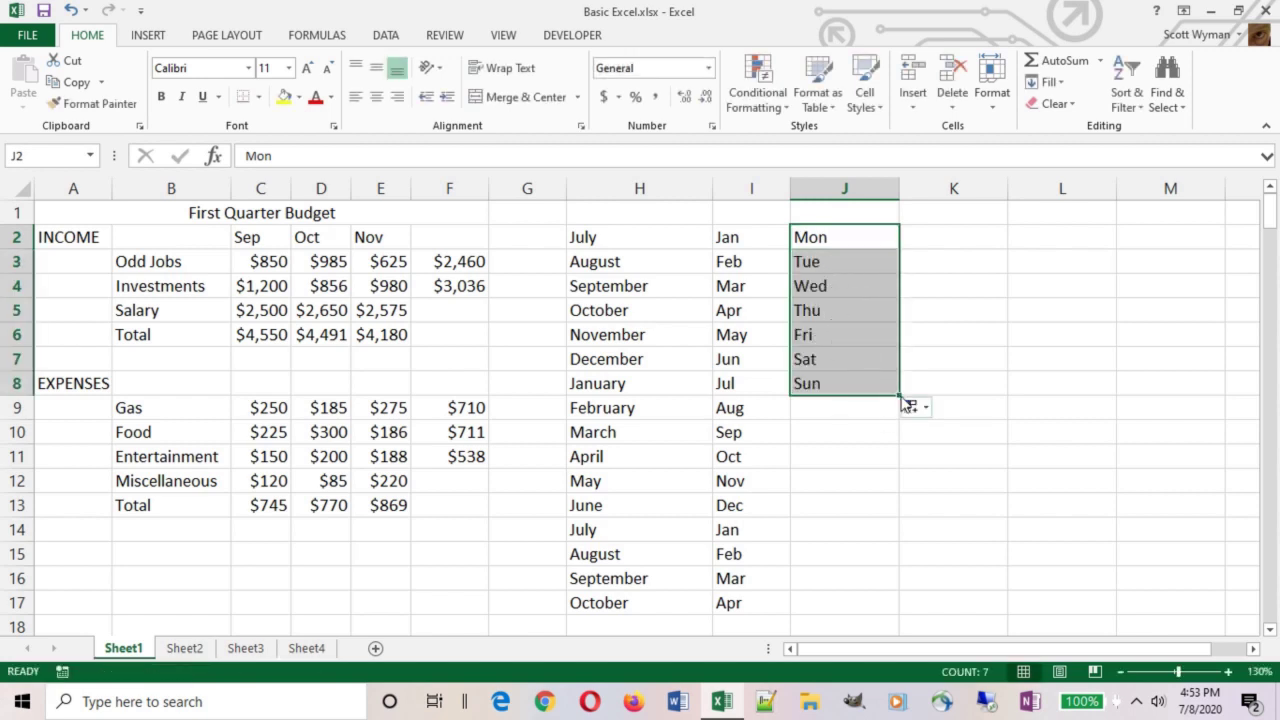
drag(900, 397, 894, 611)
Enter Saturday in K2 and fill full day names down to K17
click(935, 240)
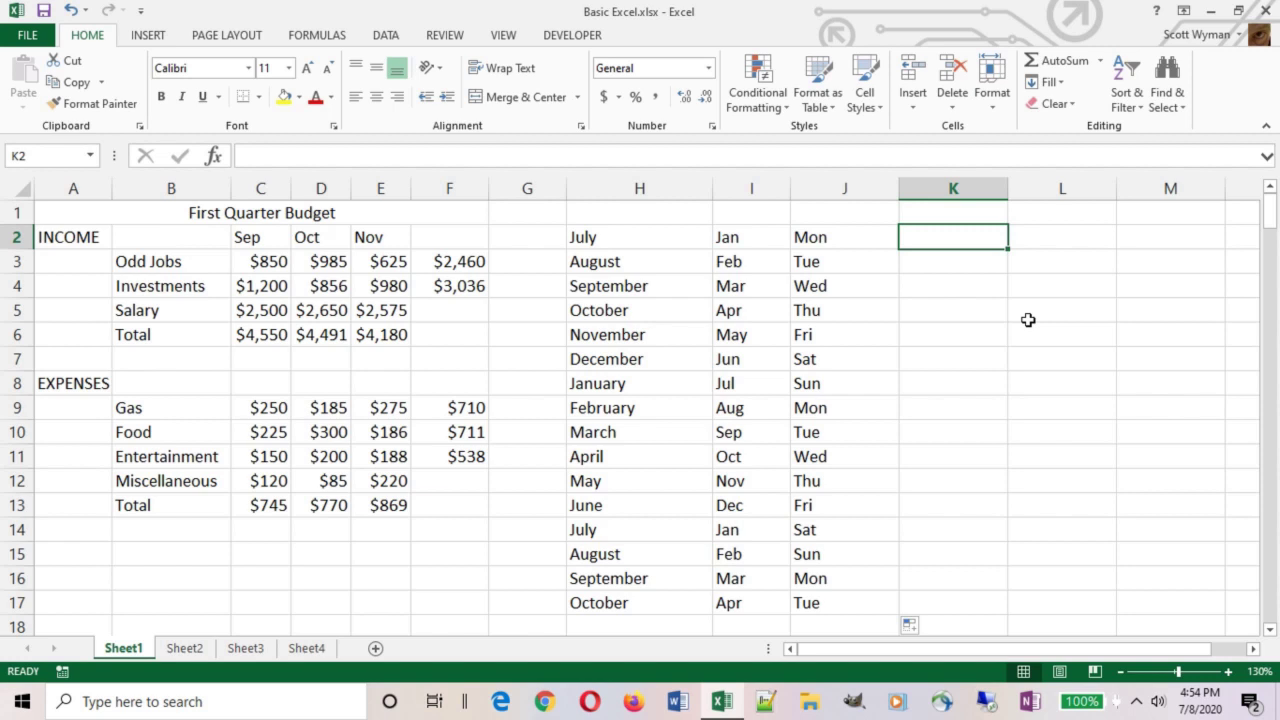
text(Saturday)
drag(1007, 254, 1004, 614)
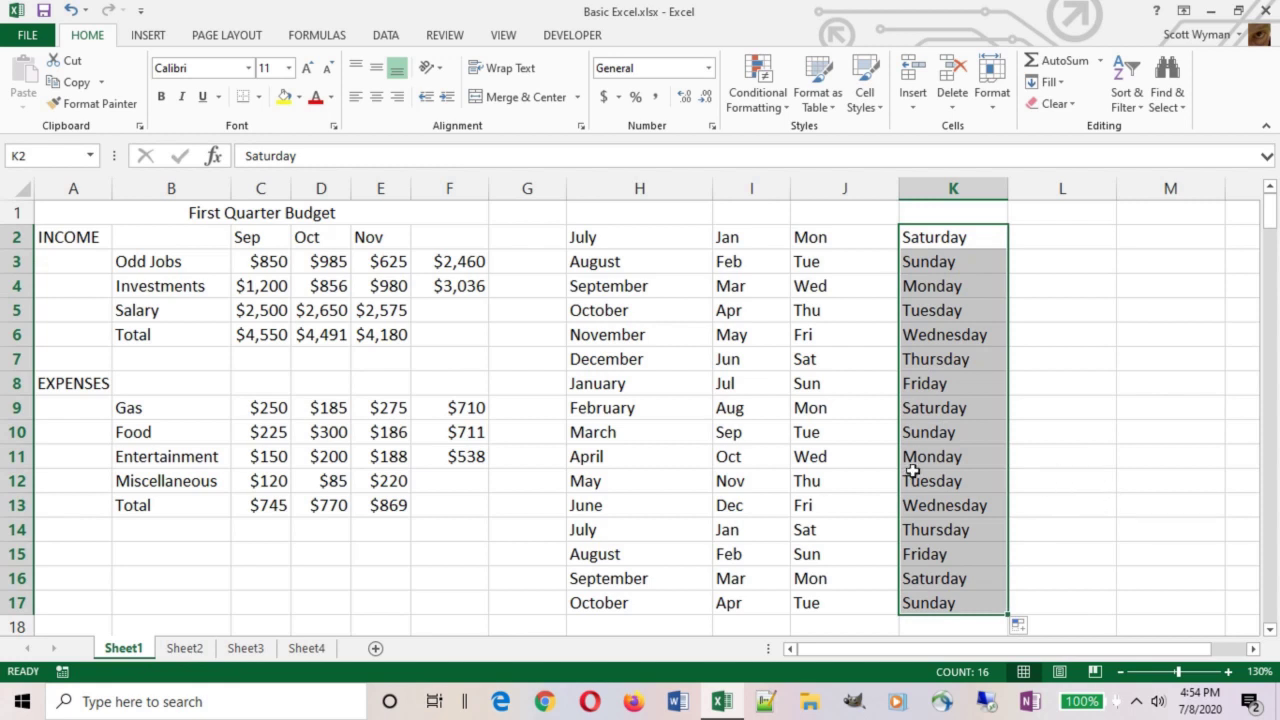
Check several filled series values, then select columns H through K
click(580, 327)
click(730, 290)
click(850, 266)
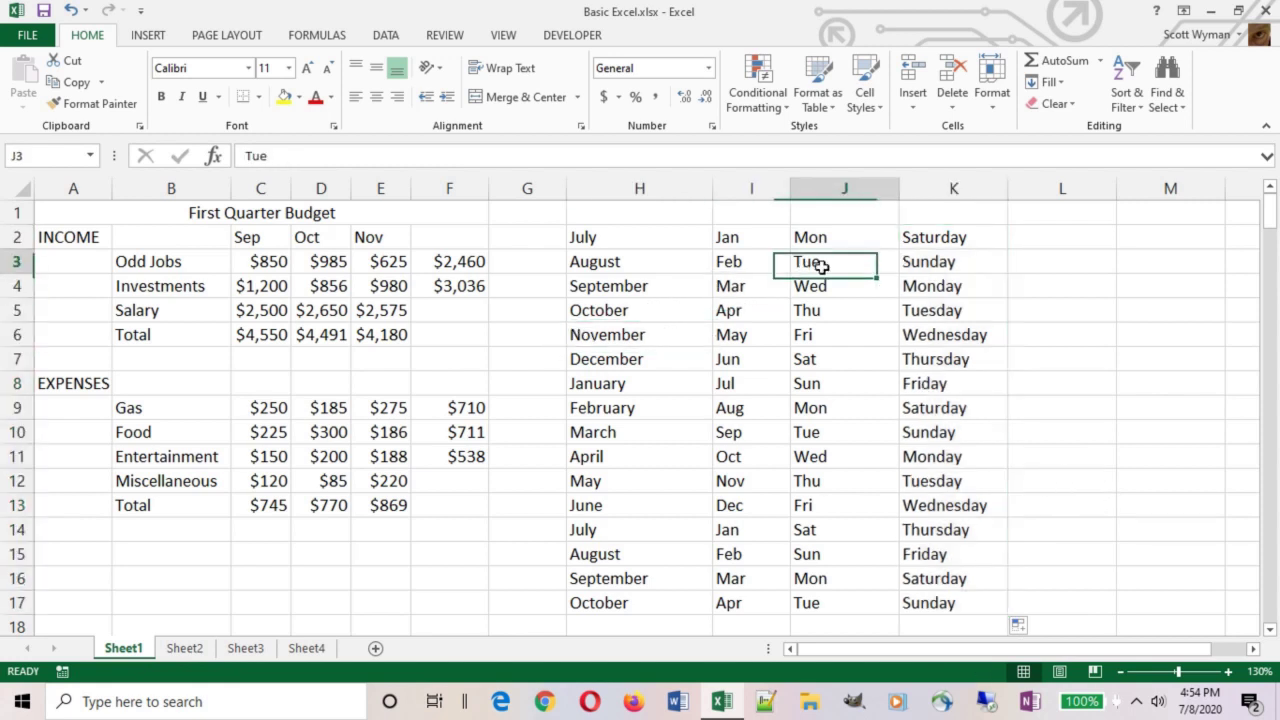
click(920, 268)
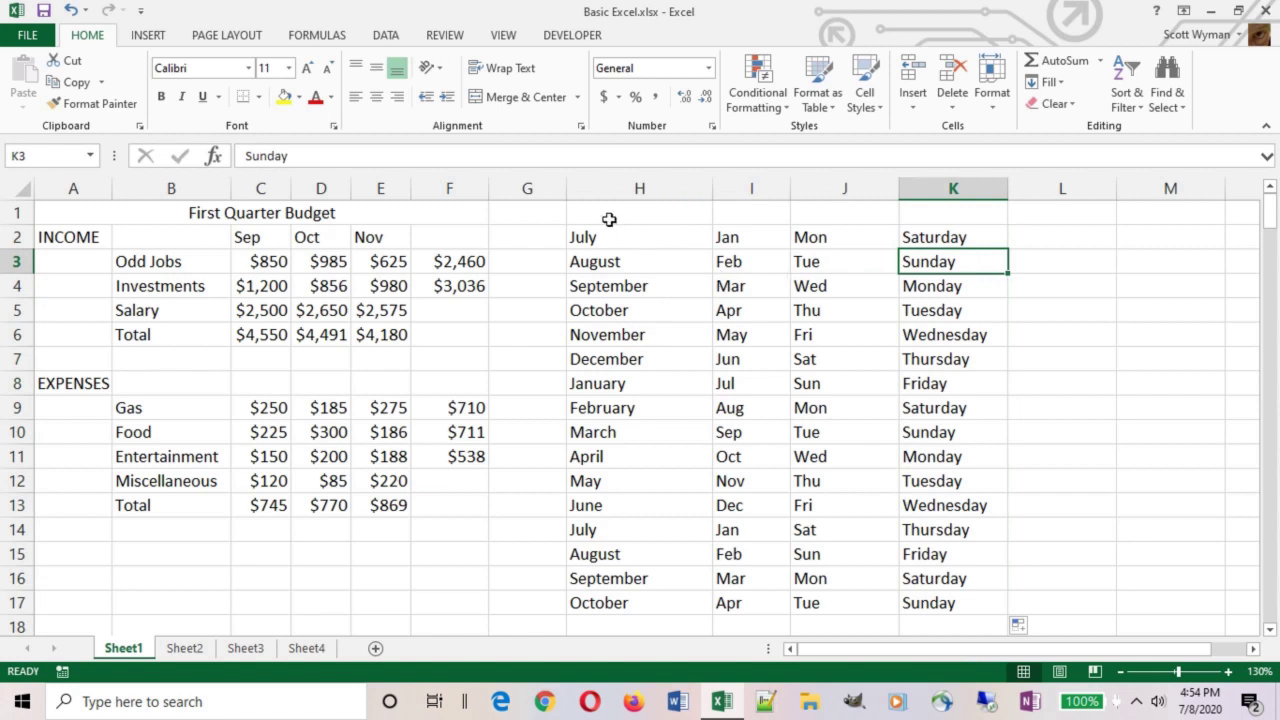
drag(613, 196, 932, 184)
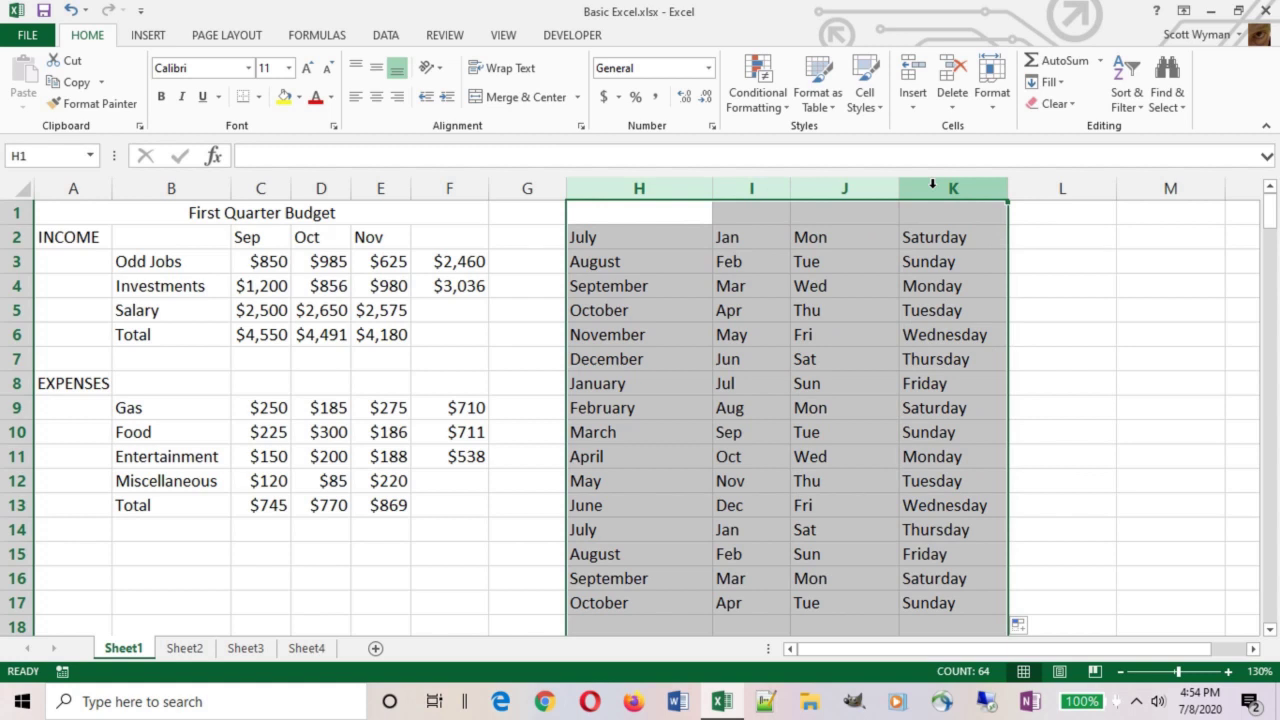
Clear the practice month and weekday lists from columns H through K
key(Delete)
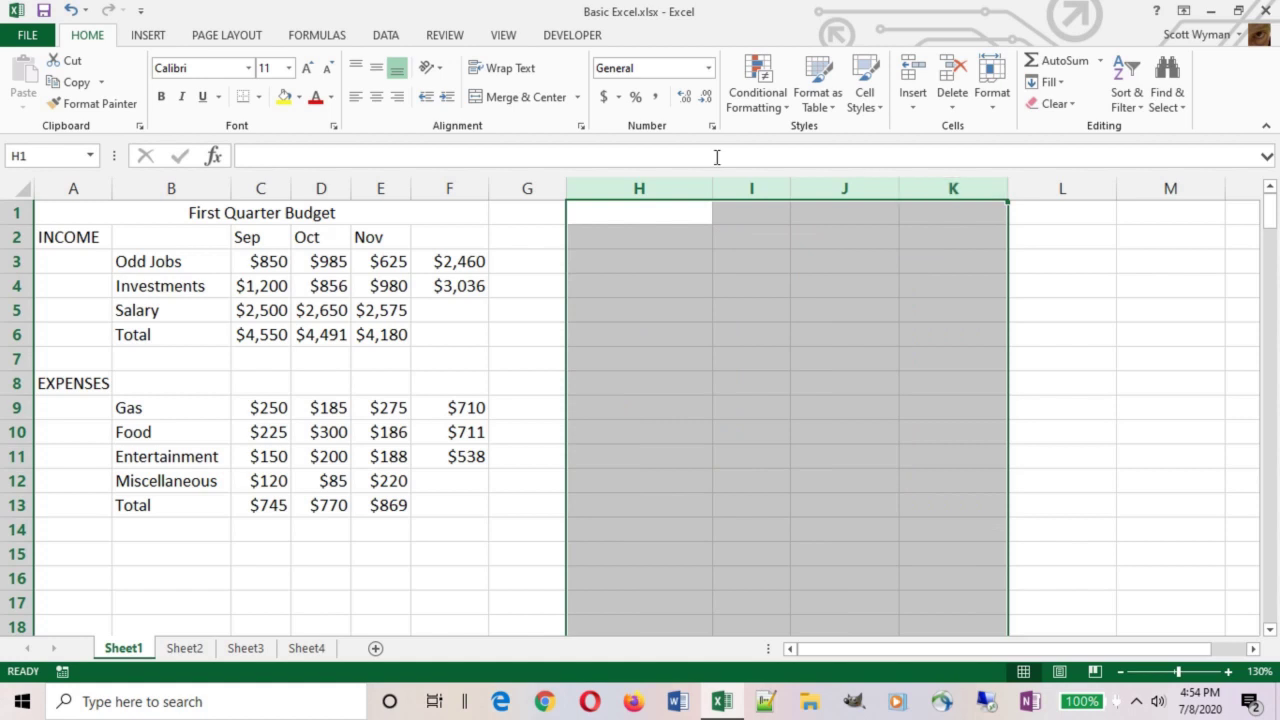
click(260, 236)
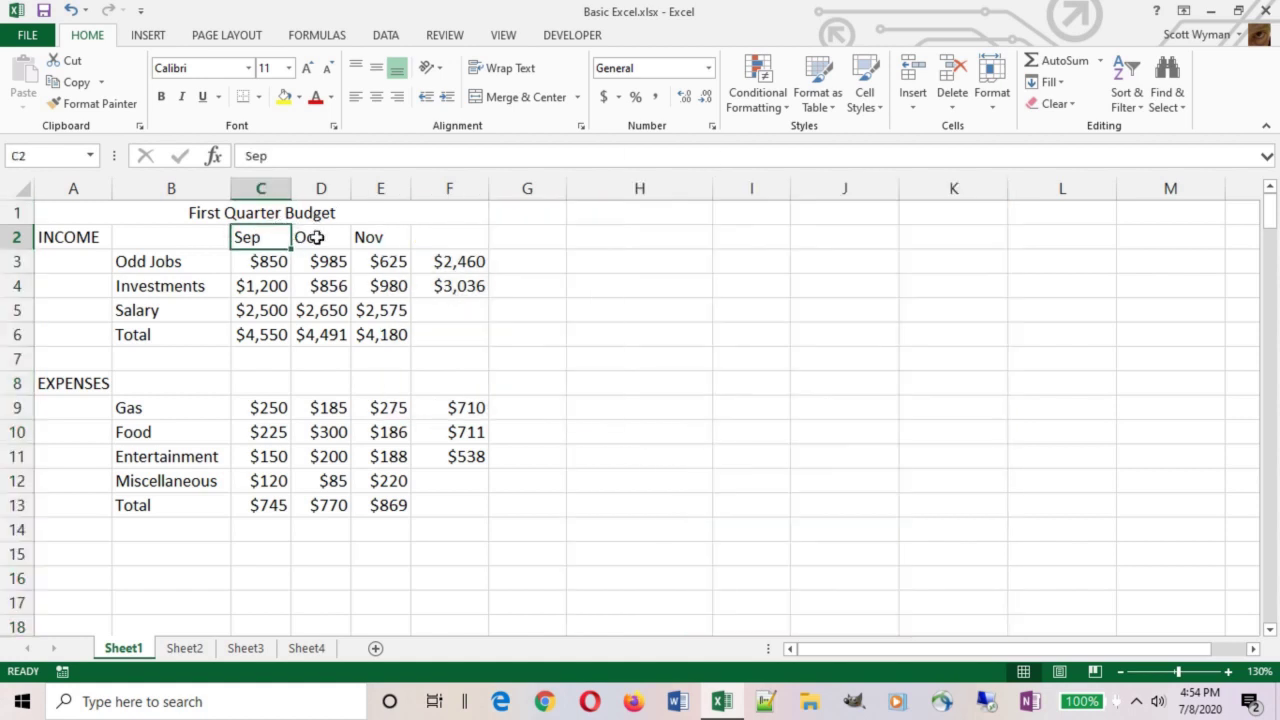
click(320, 237)
Demonstrate AutoFilling SEP, OCT, NOV across row 8, then clear it, leaving row 8 empty
click(368, 237)
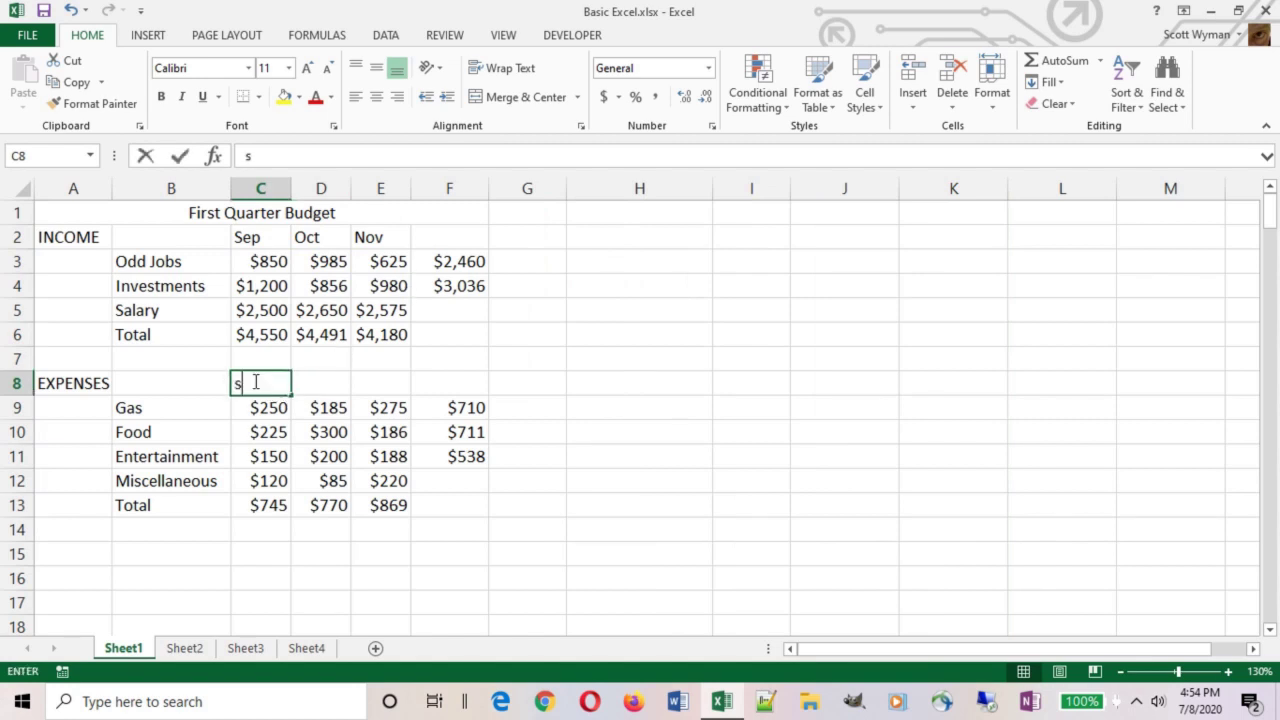
text(sep)
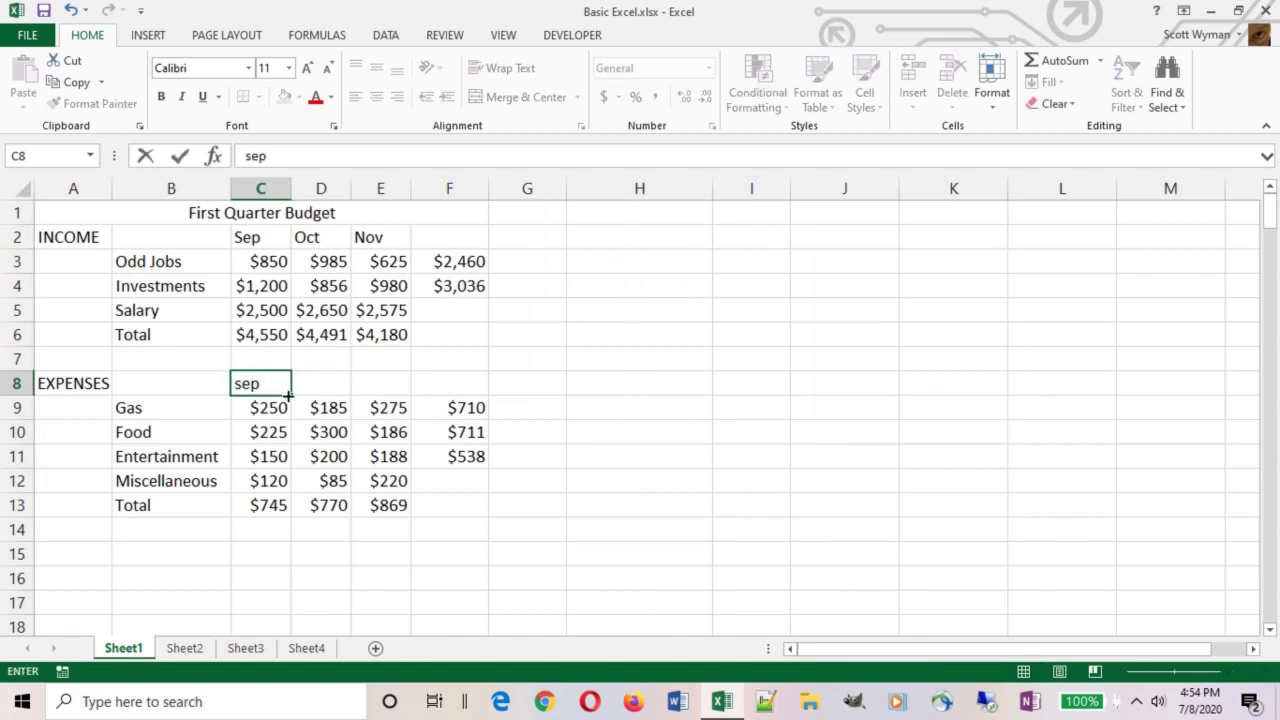
drag(293, 399, 390, 392)
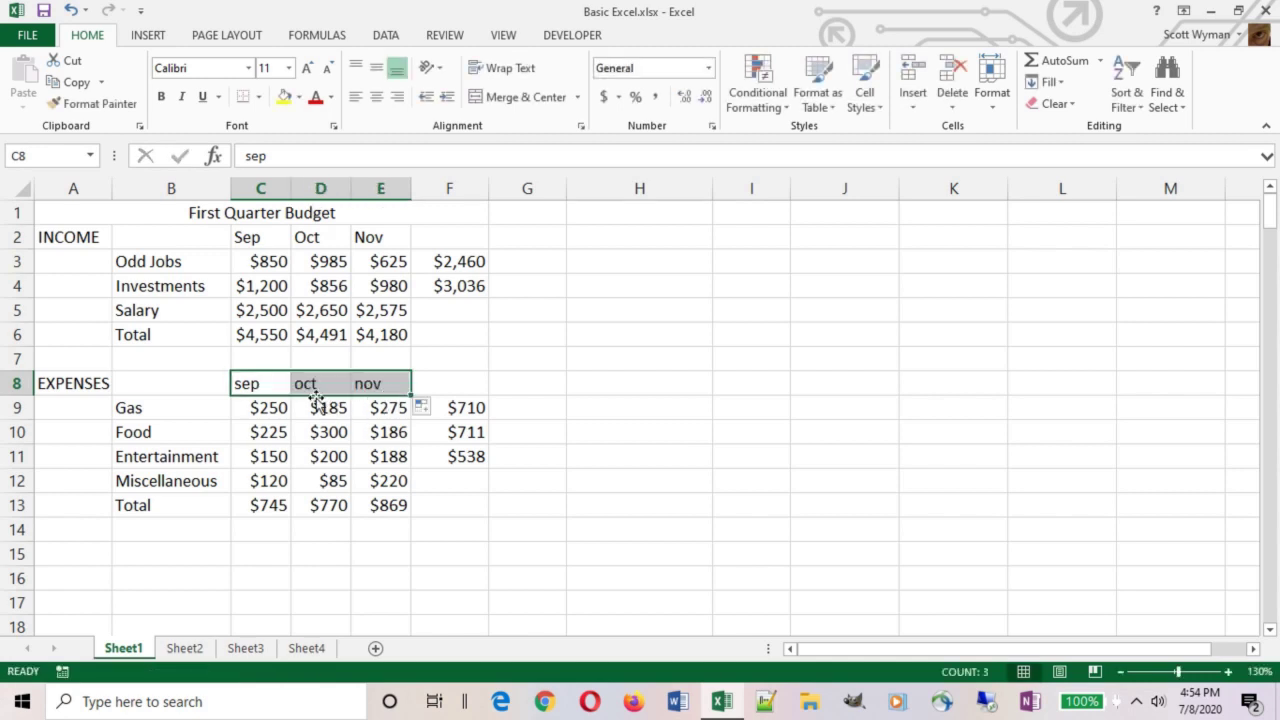
key(ctrl+z)
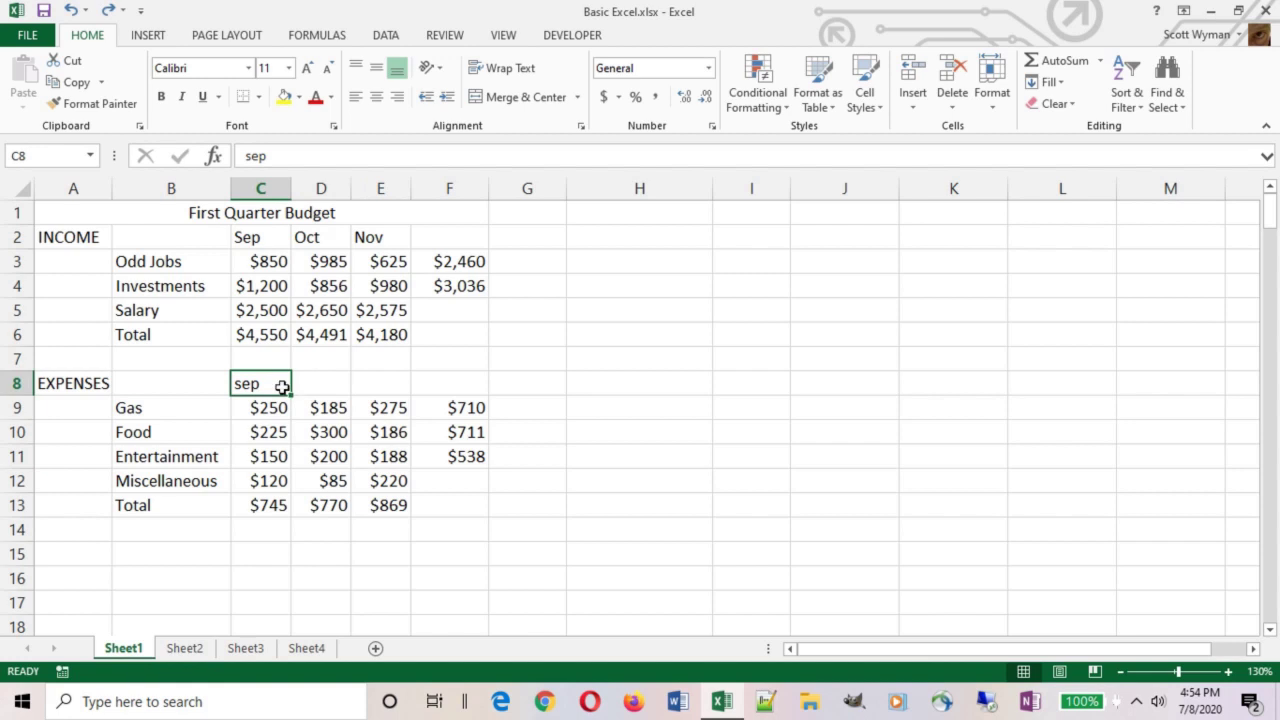
text(SEP)
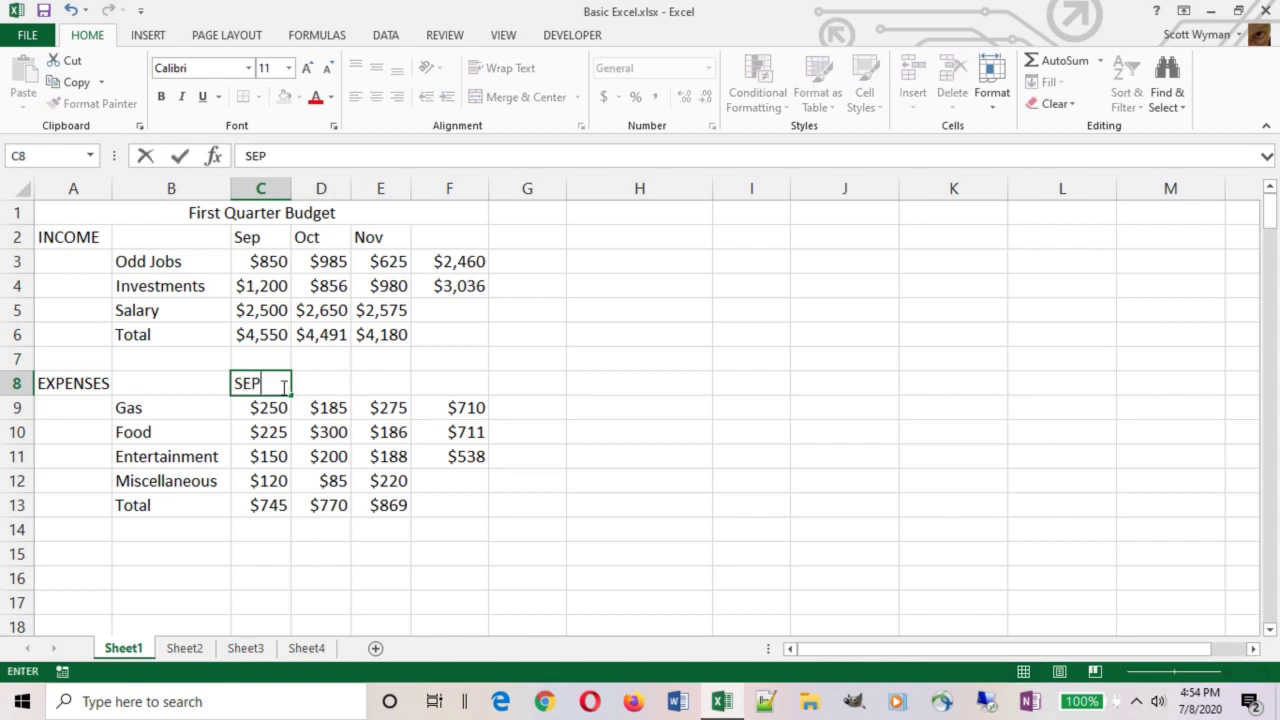
drag(316, 399, 385, 398)
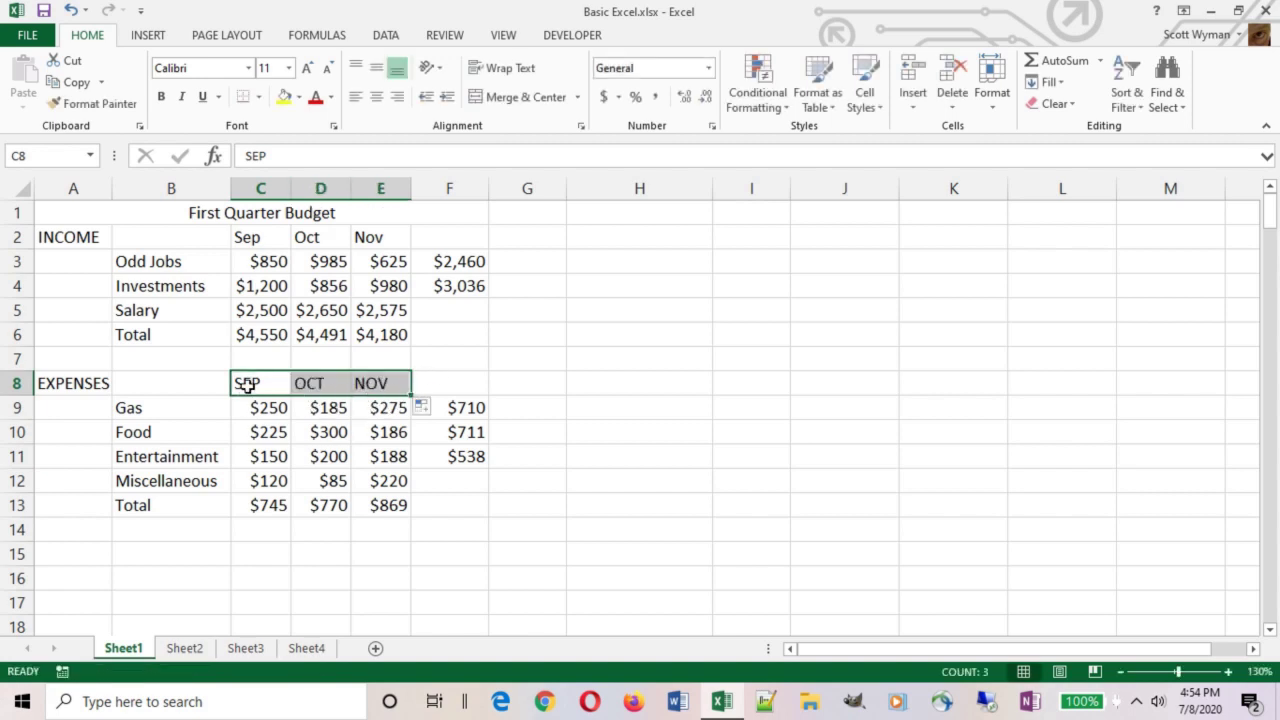
drag(249, 384, 366, 386)
key(Delete)
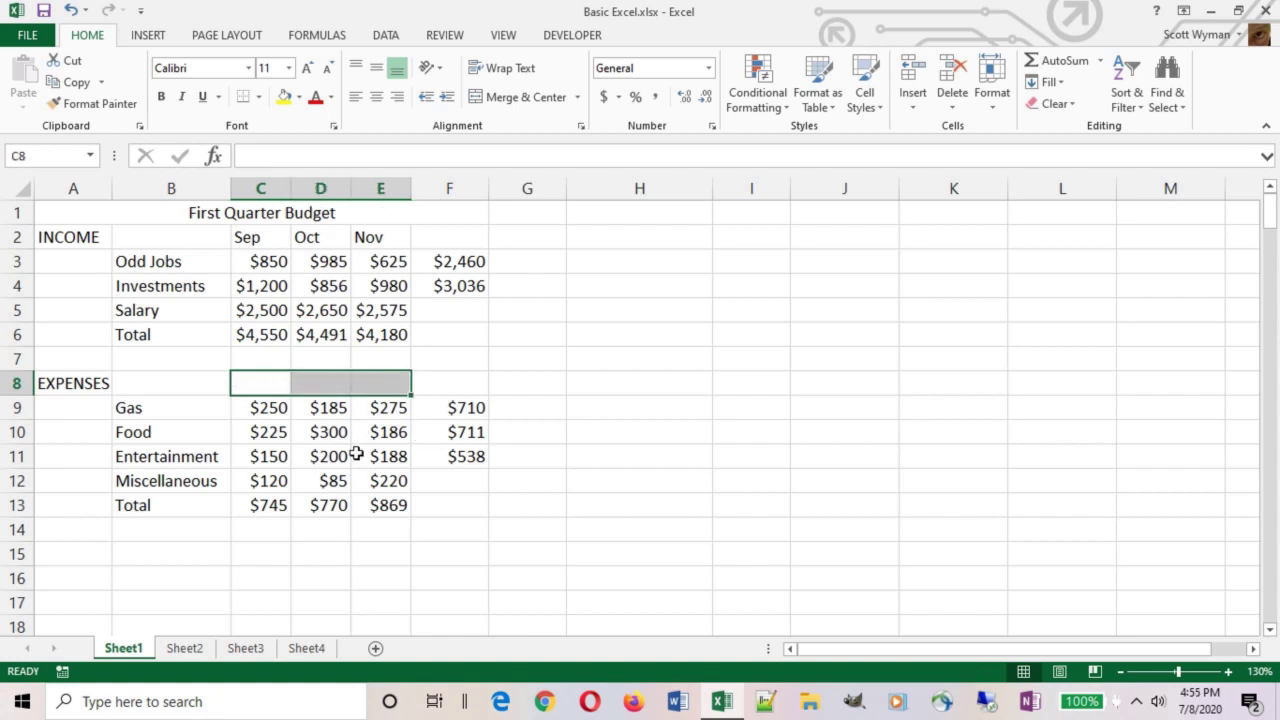
Enter 'Total' as the heading in cell F2
click(450, 244)
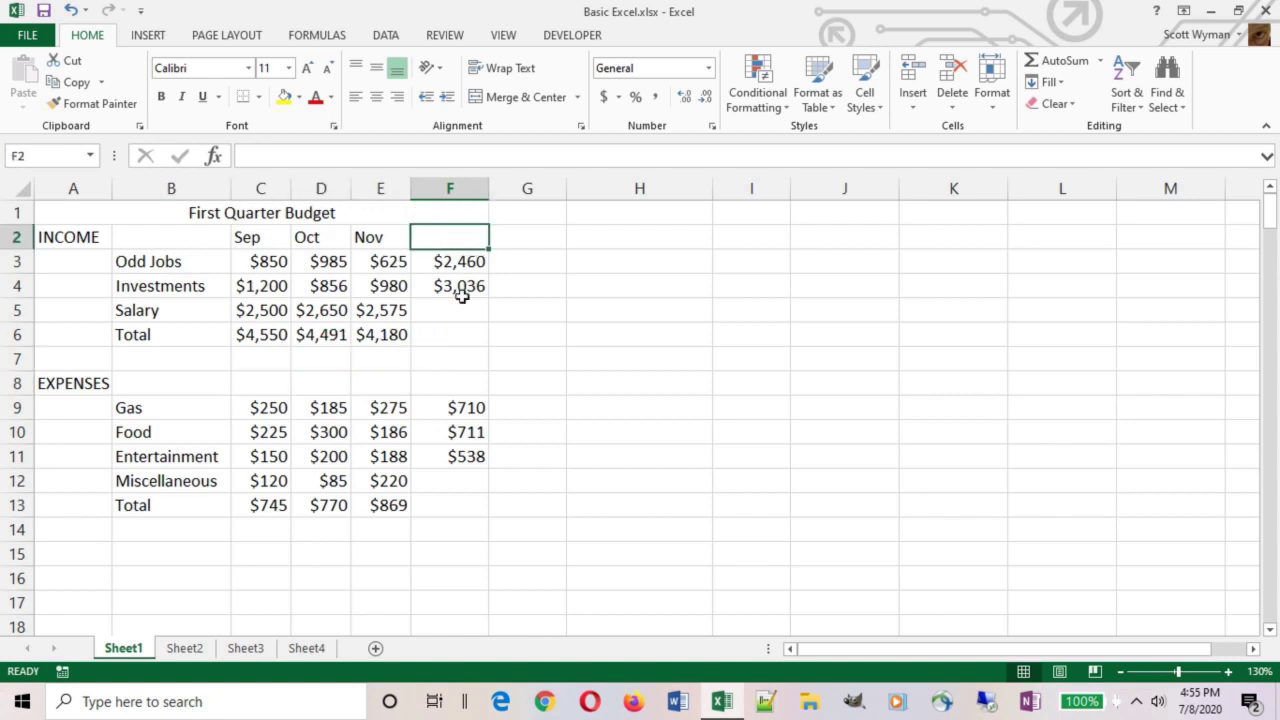
text(Total)
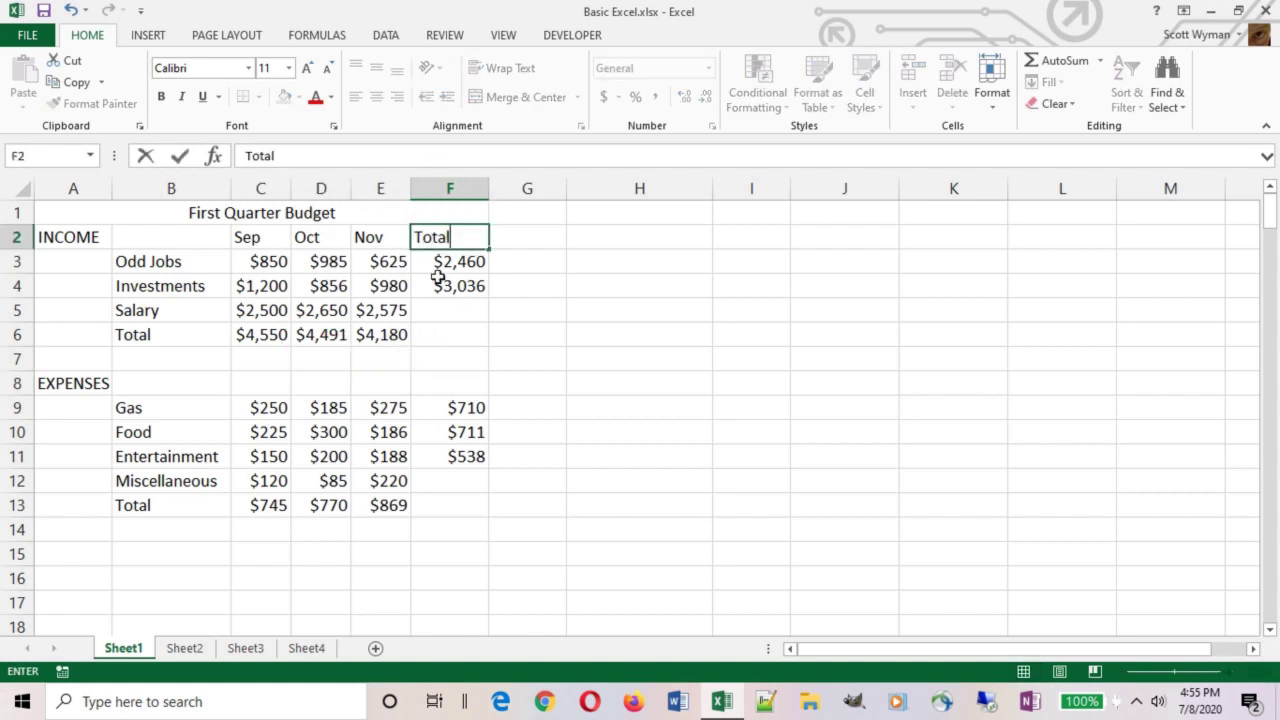
click(437, 318)
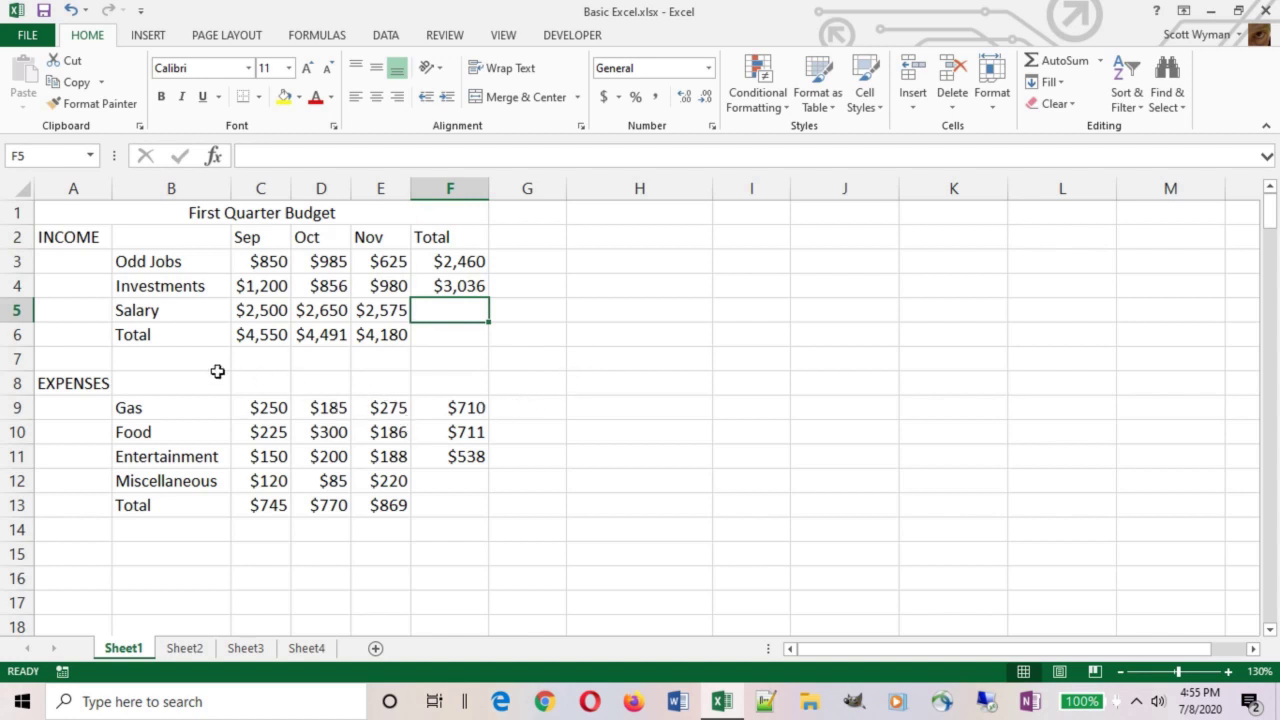
Review the income labels, row 2 headings, Total labels and the C6 =SUM(C3:C5) formula
click(69, 243)
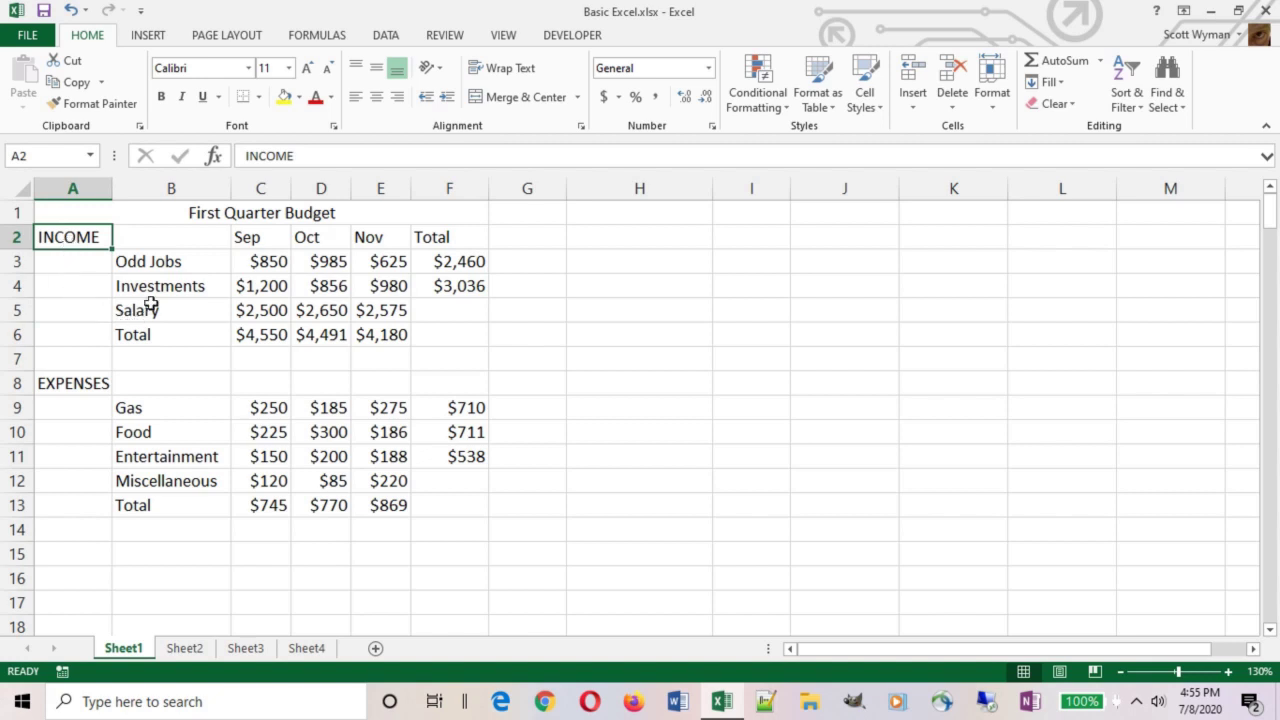
drag(150, 261, 149, 334)
drag(245, 240, 437, 237)
click(437, 237)
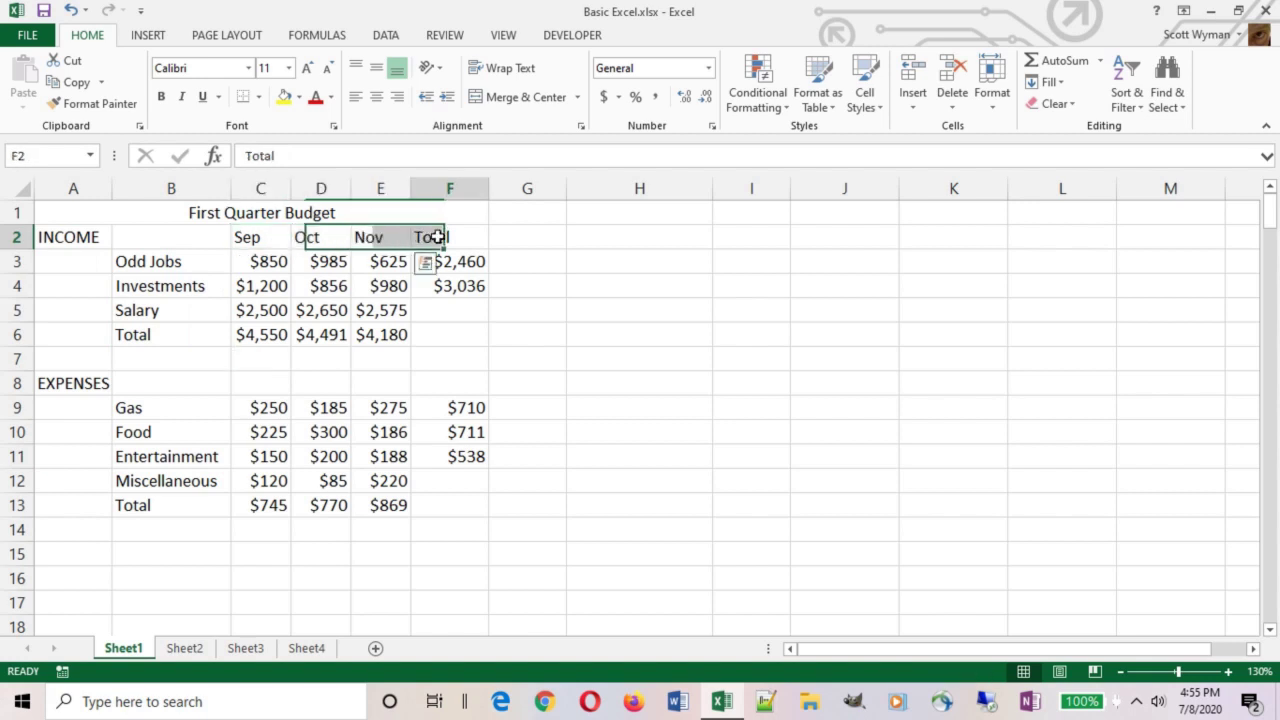
click(143, 331)
click(137, 505)
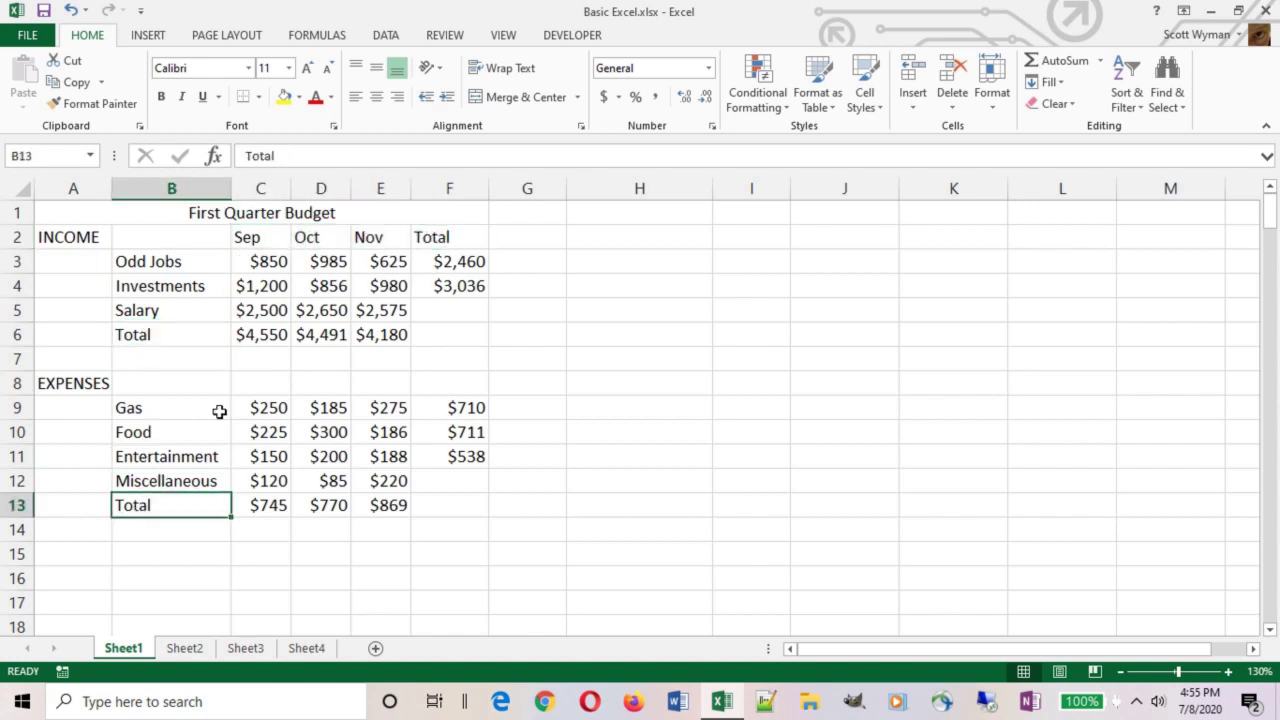
click(258, 337)
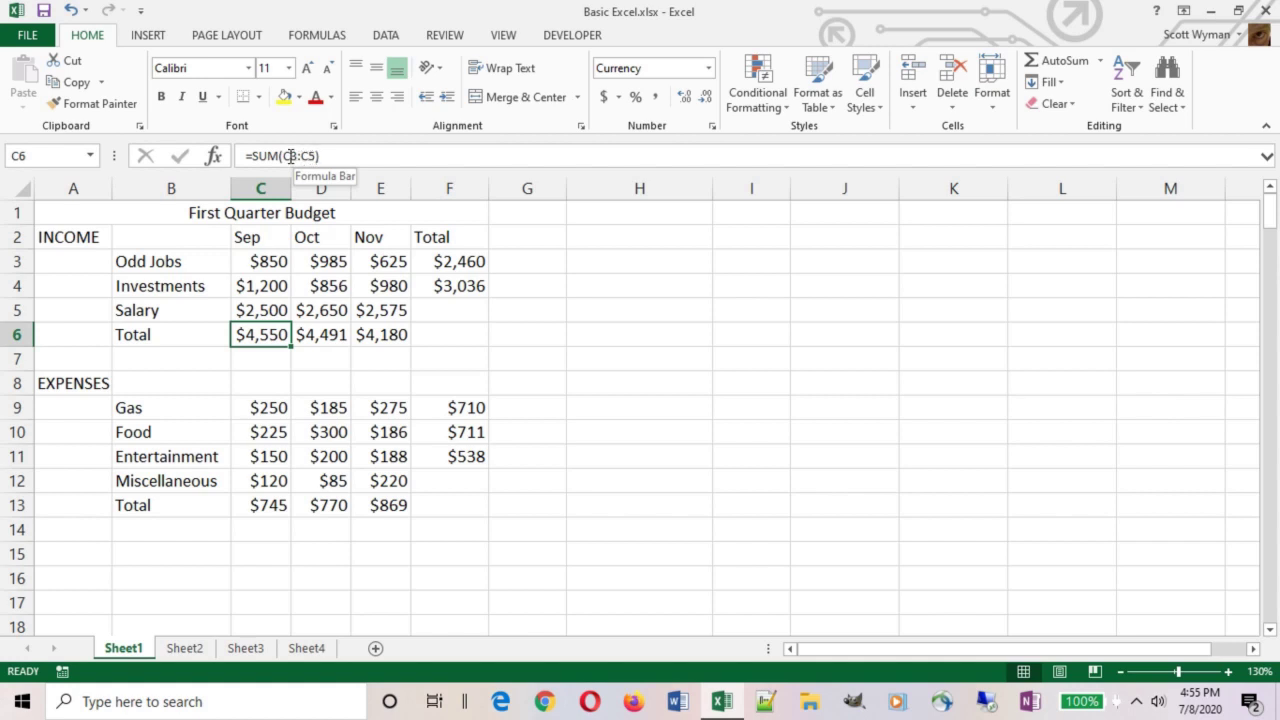
click(318, 338)
click(377, 340)
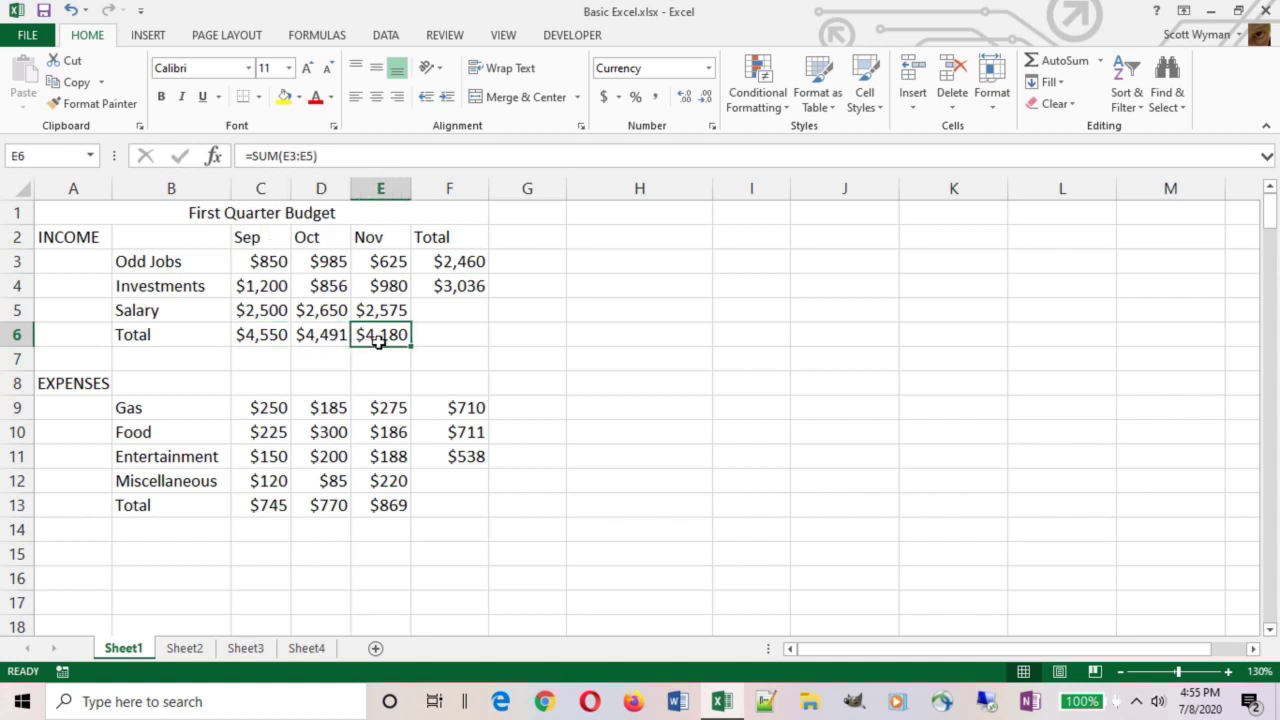
click(384, 261)
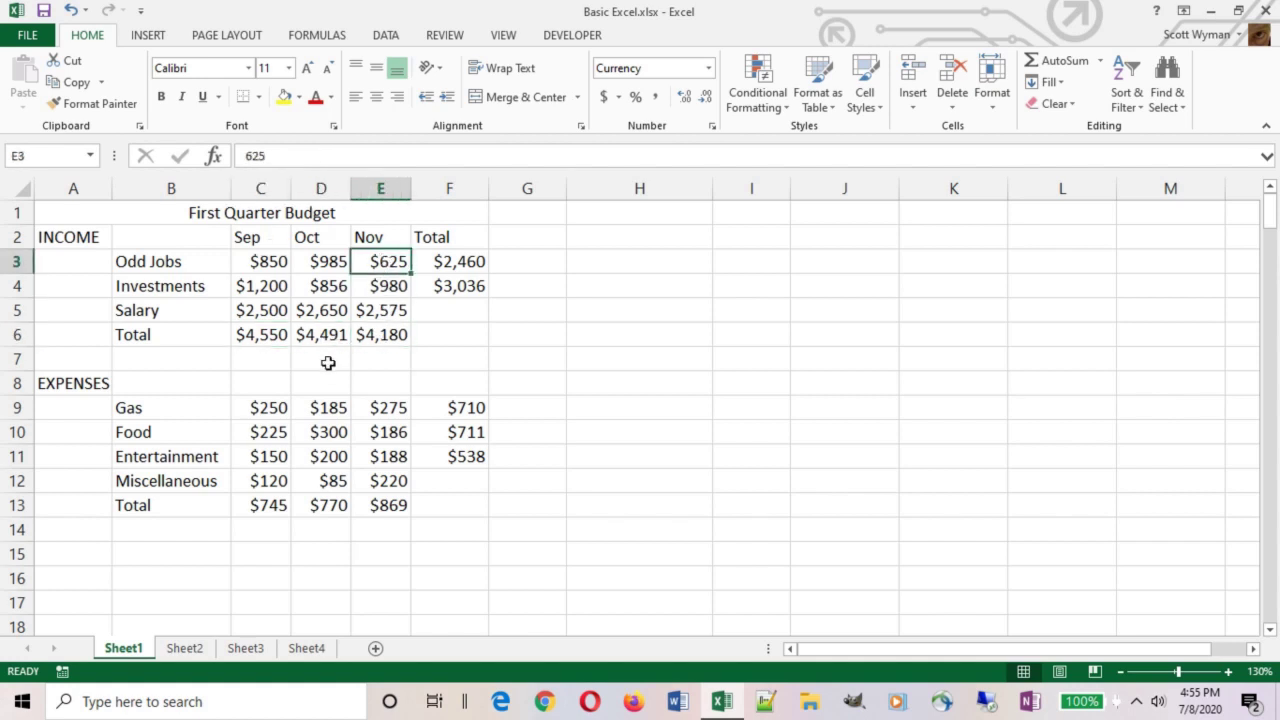
text(2000)
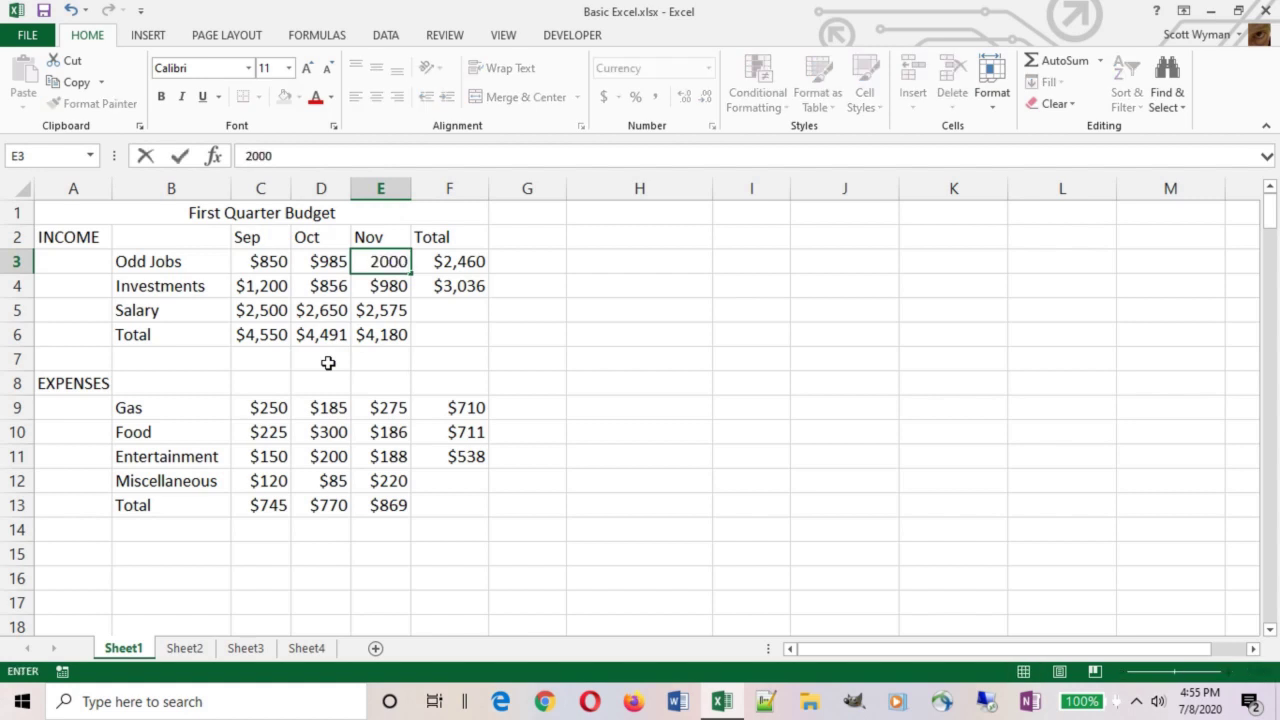
key(Return)
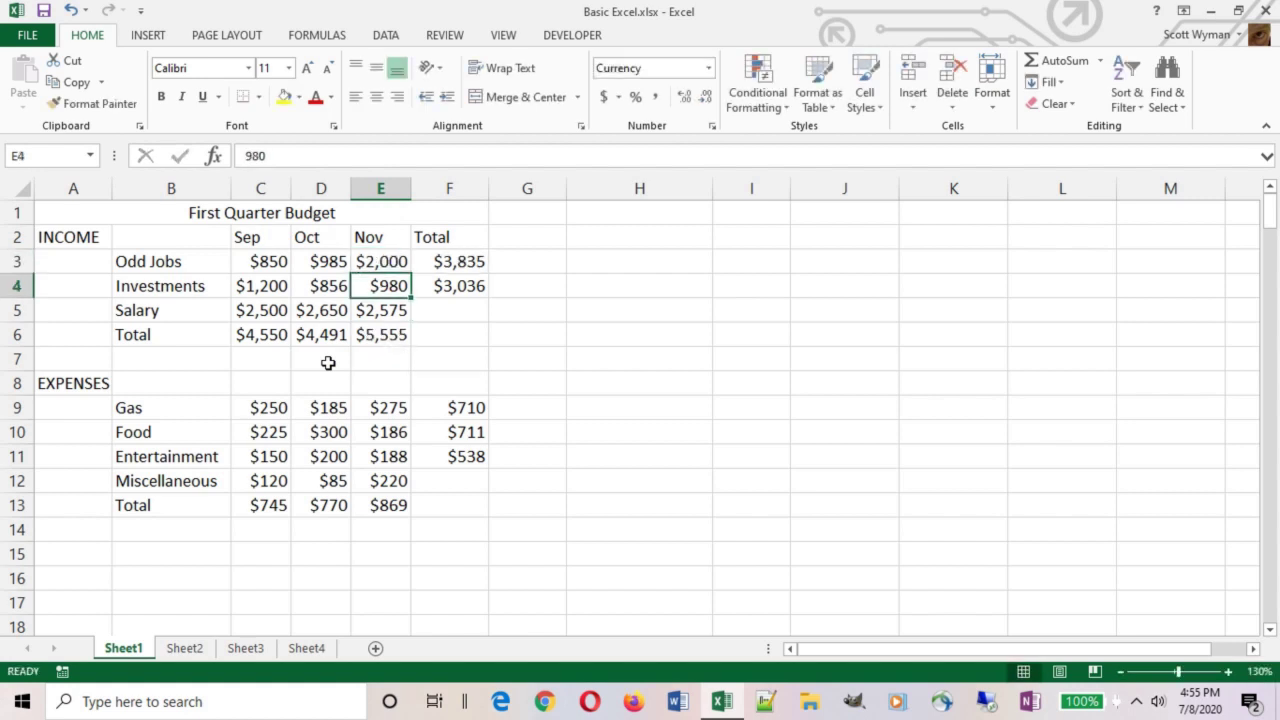
click(441, 261)
click(372, 334)
click(380, 262)
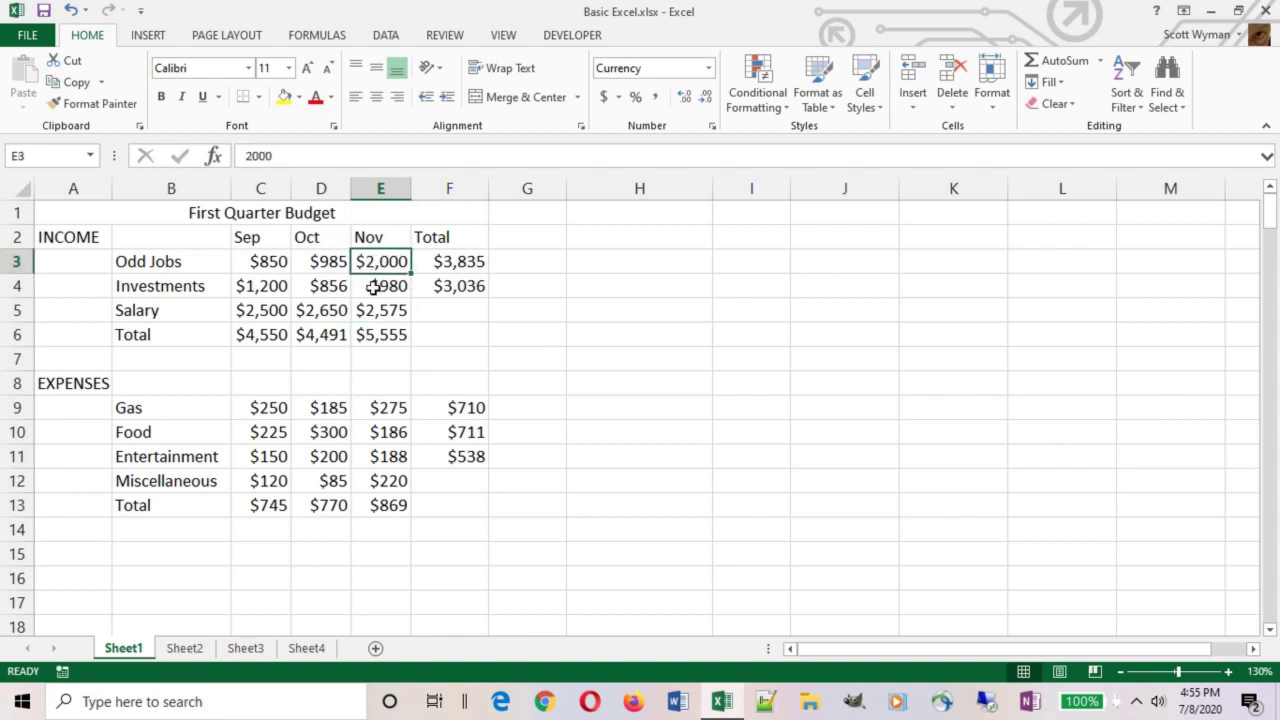
key(ctrl+z)
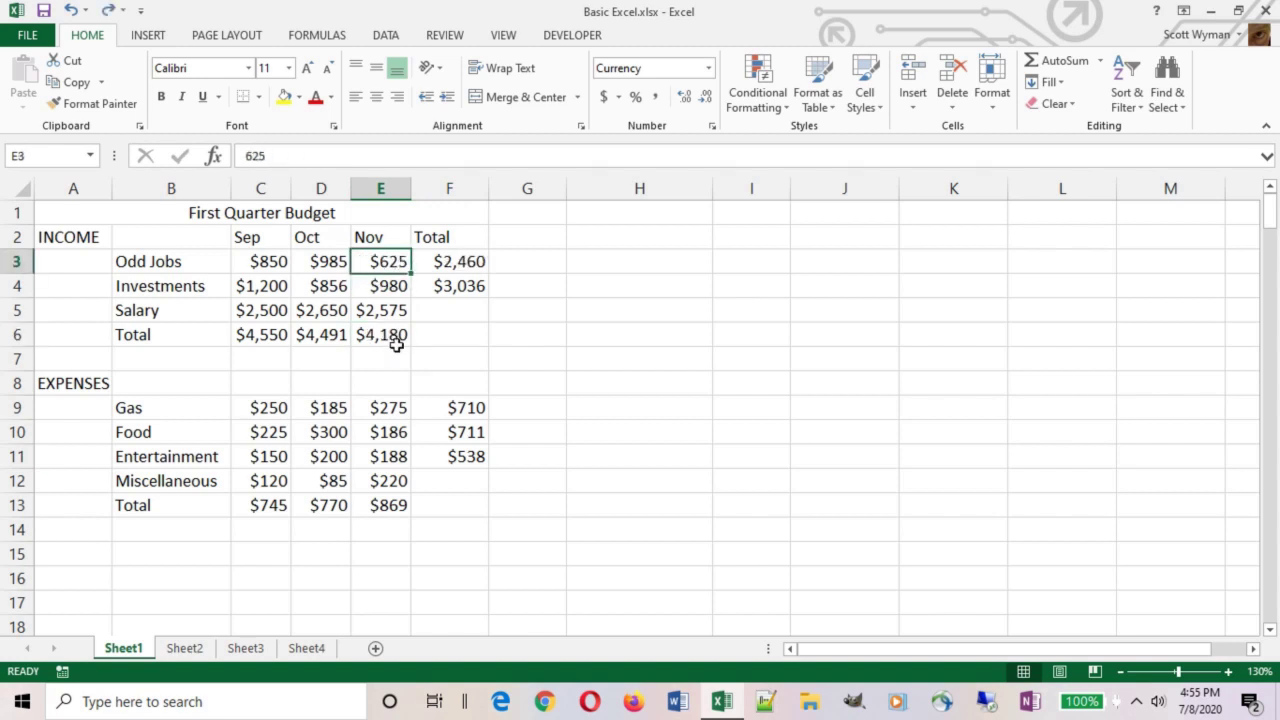
Fill the Investments row-total formula down to give Salary a $7,725 total in F5
click(430, 332)
click(457, 282)
click(395, 312)
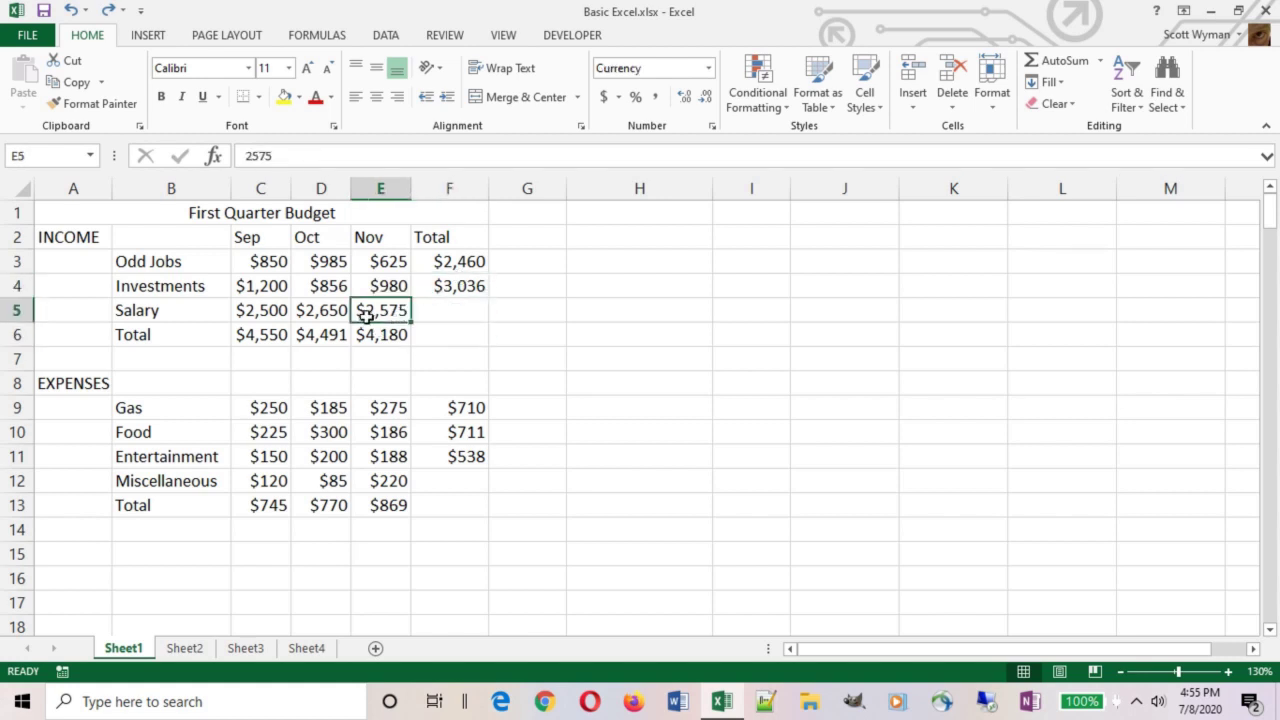
click(456, 287)
drag(491, 299, 486, 318)
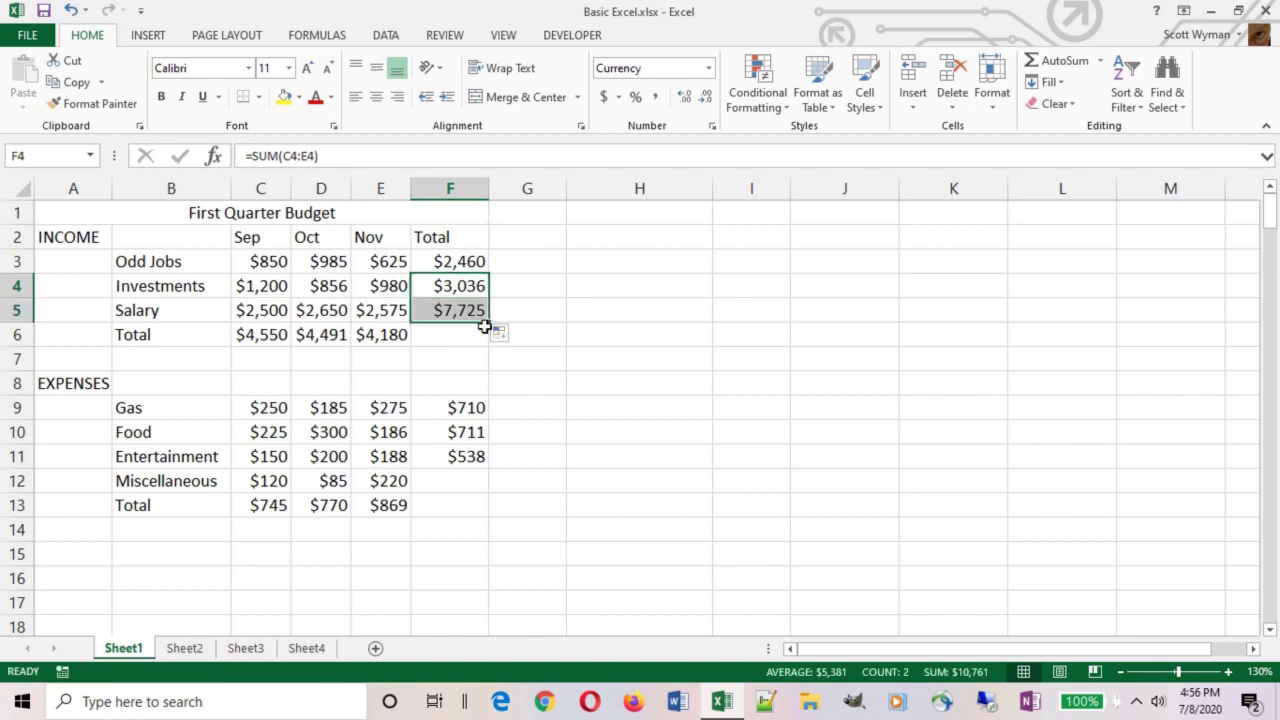
Fill the Entertainment row-total formula down to give Miscellaneous $425 in F12
click(470, 456)
drag(489, 476, 494, 498)
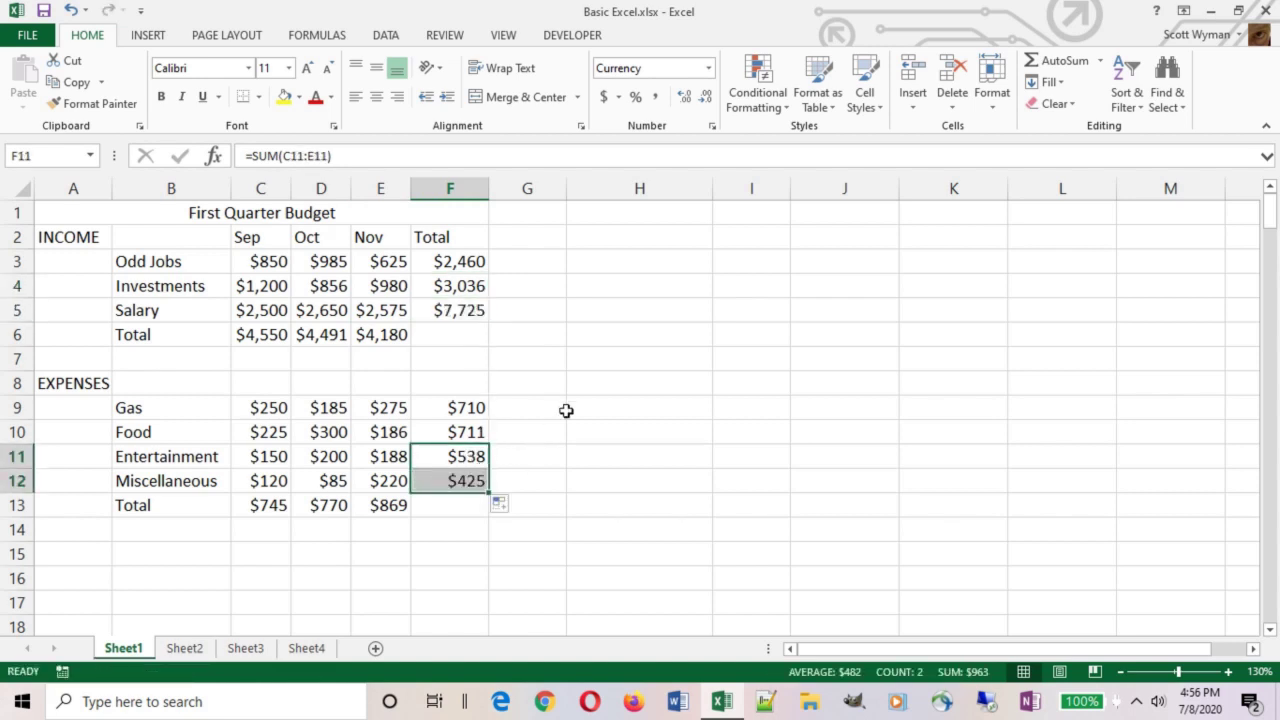
click(460, 316)
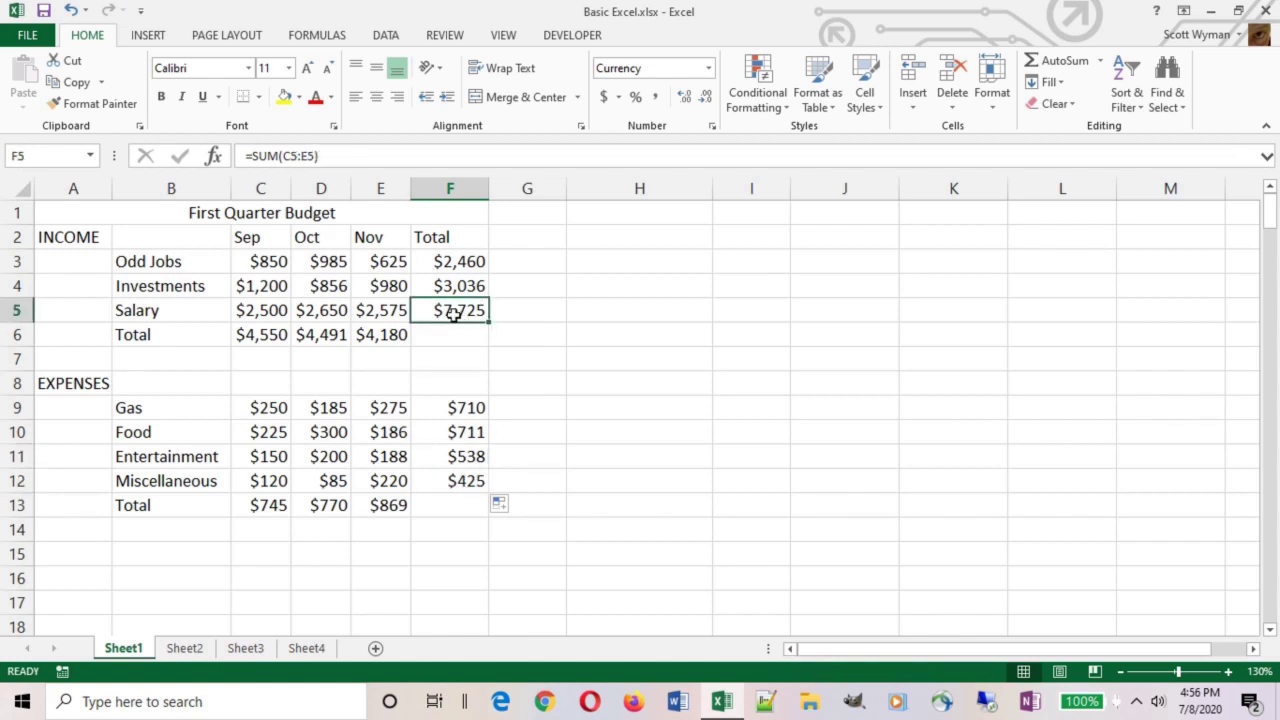